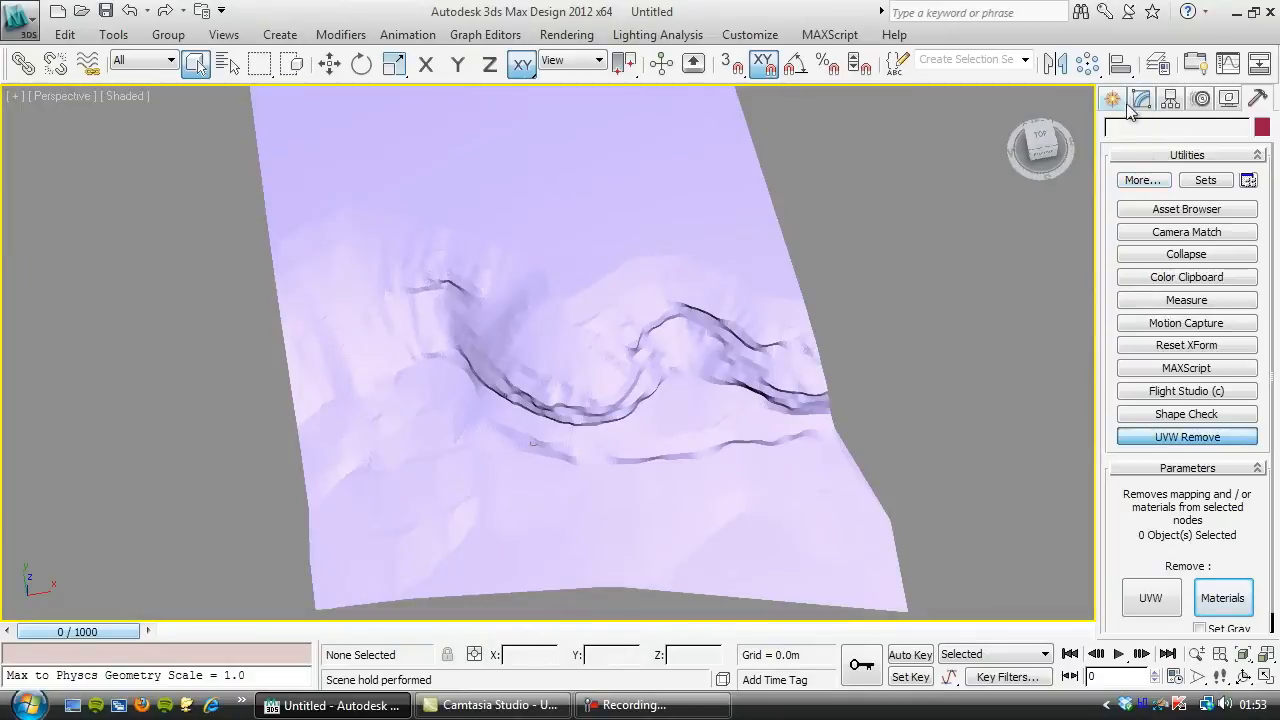
Step: Sketch a rectangle spline about 161.5 m wide and 117.2 m long over the terrain in the top wireframe view
left_click(1145, 133)
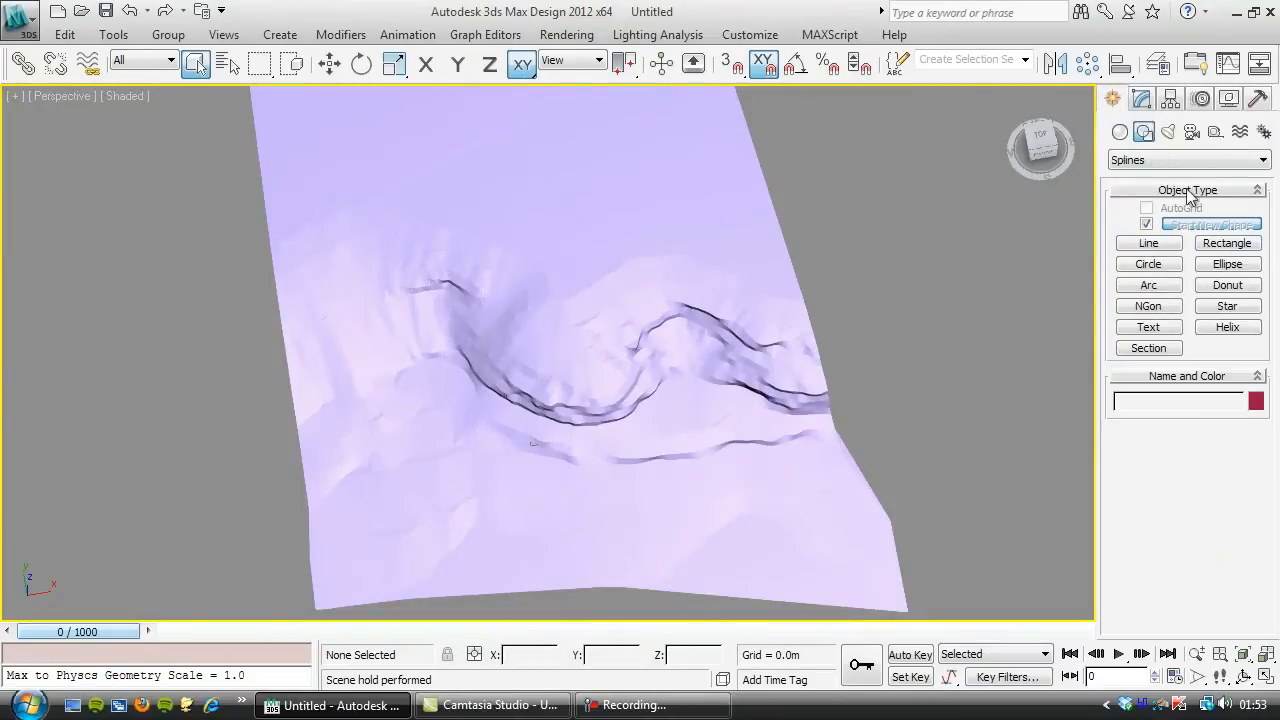
left_click(1227, 244)
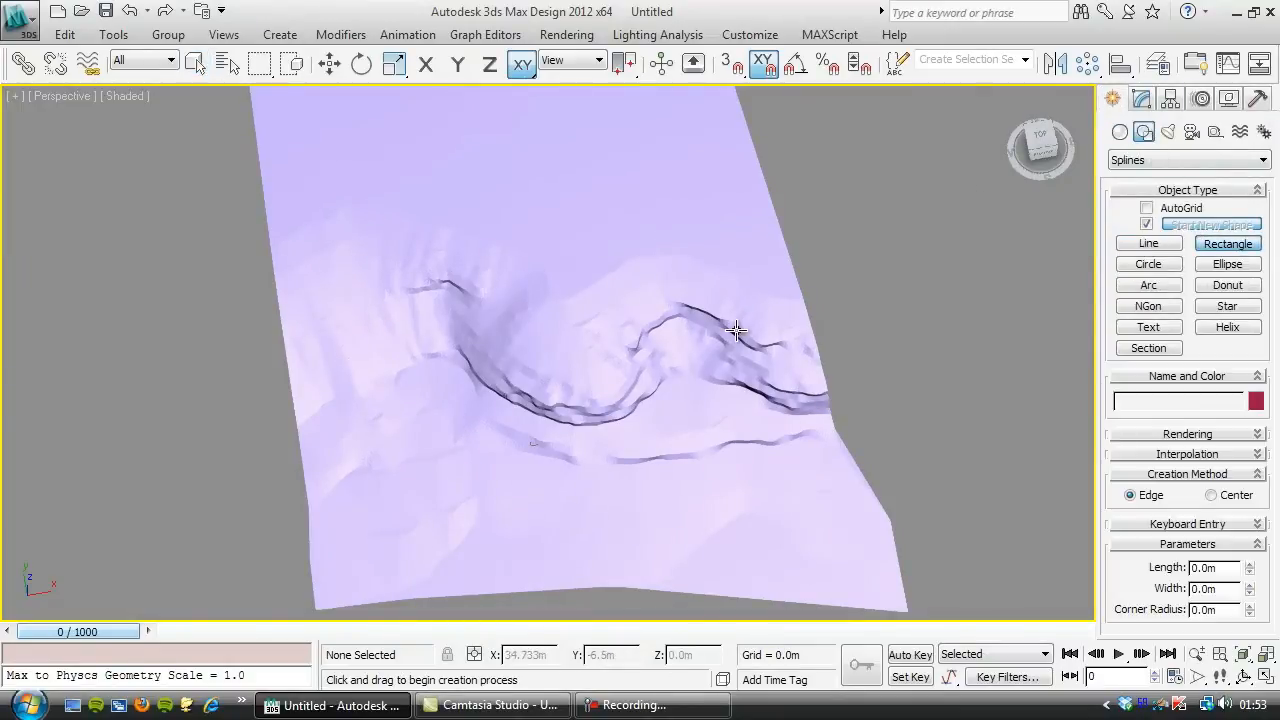
key("t")
key("F3")
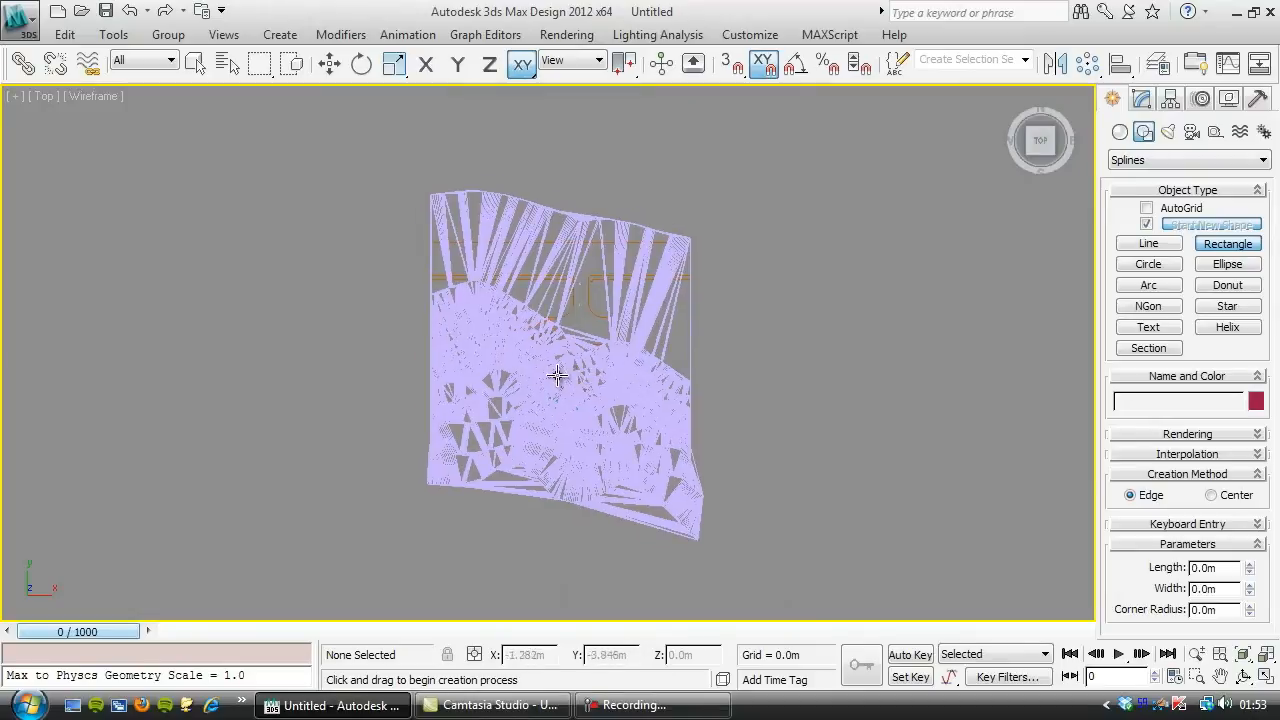
left_click_drag(373, 157, 814, 472)
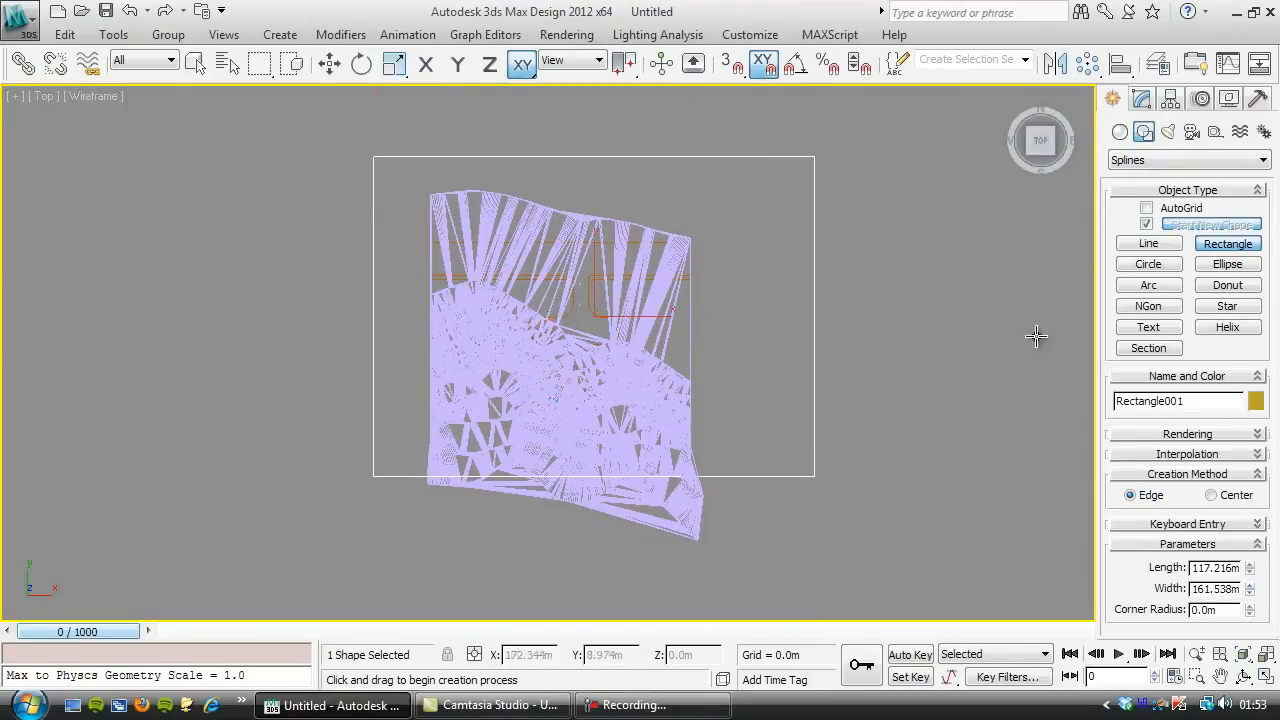
Step: Move the rectangle to the world origin at X 0 and Y 0
left_click(1141, 98)
double_click(1215, 421)
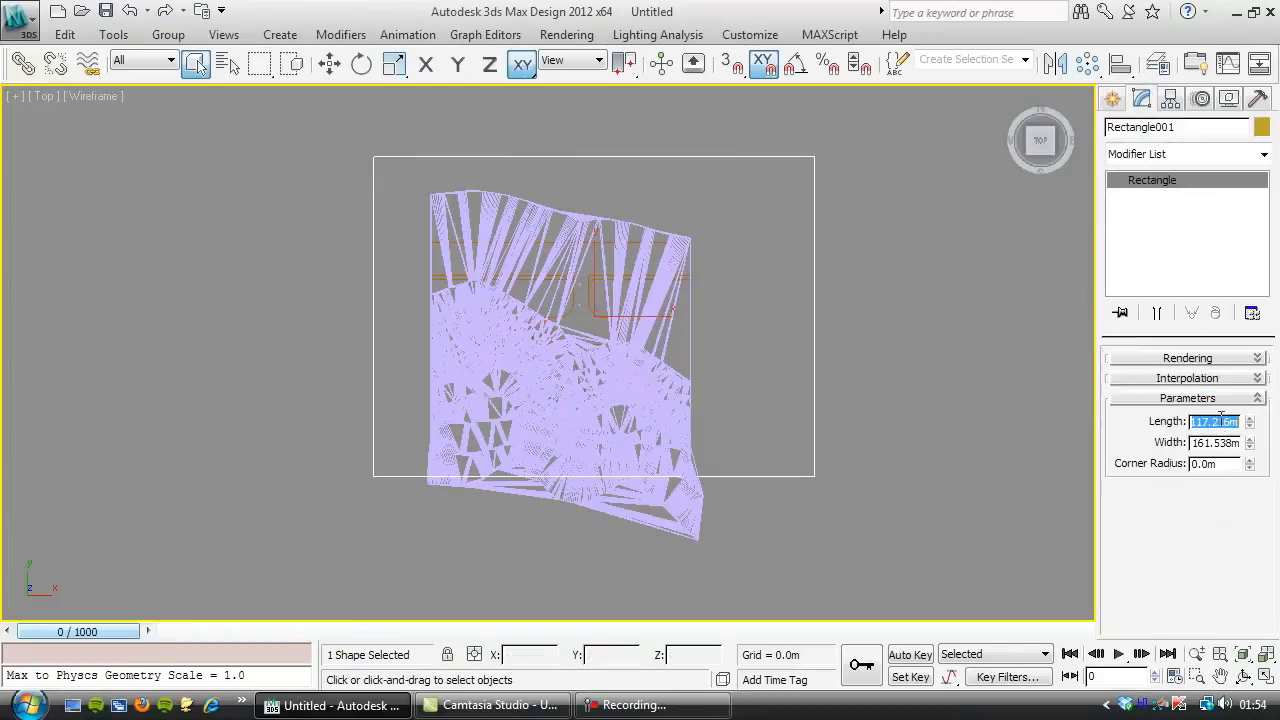
key("w")
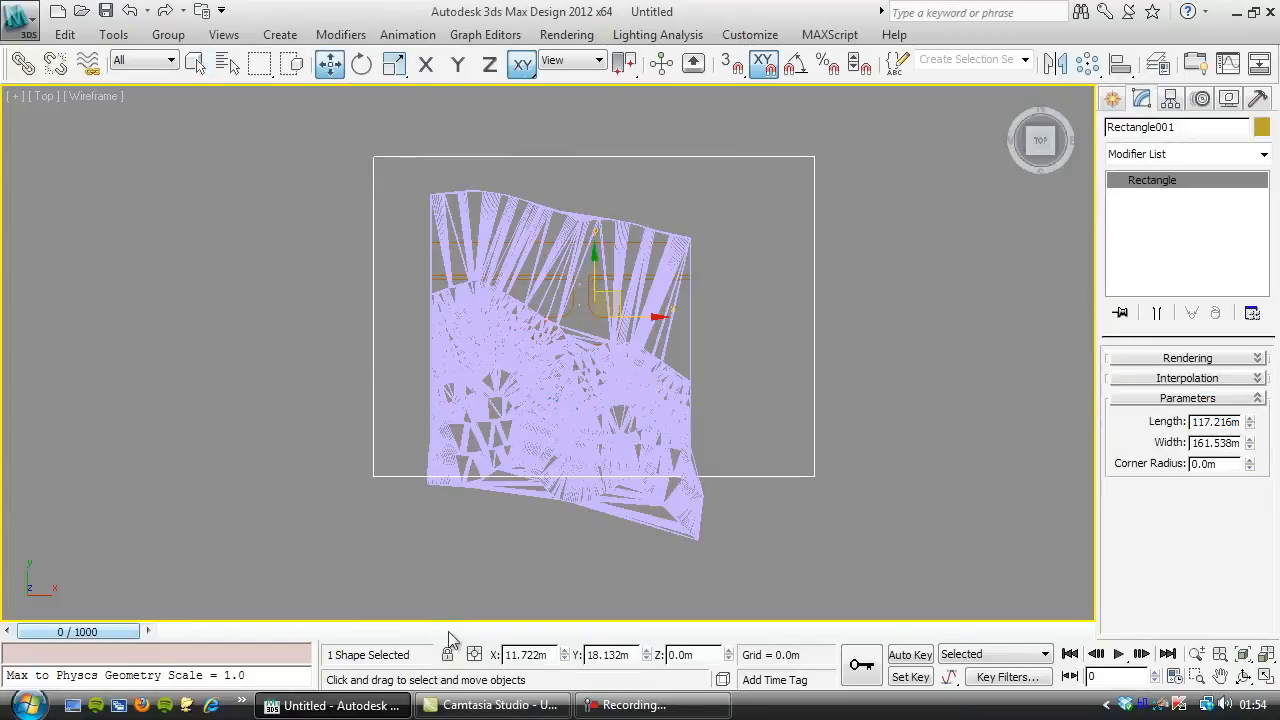
right_click(565, 655)
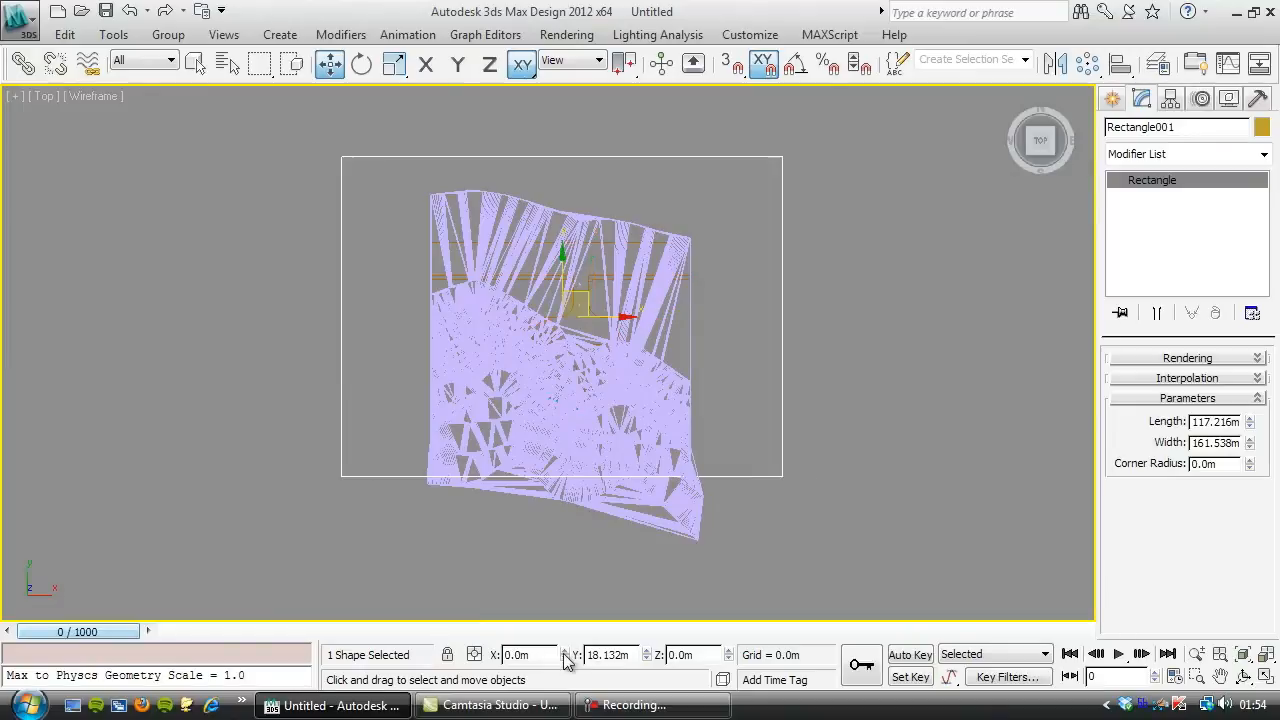
right_click(646, 656)
middle_click_drag(584, 452, 517, 446)
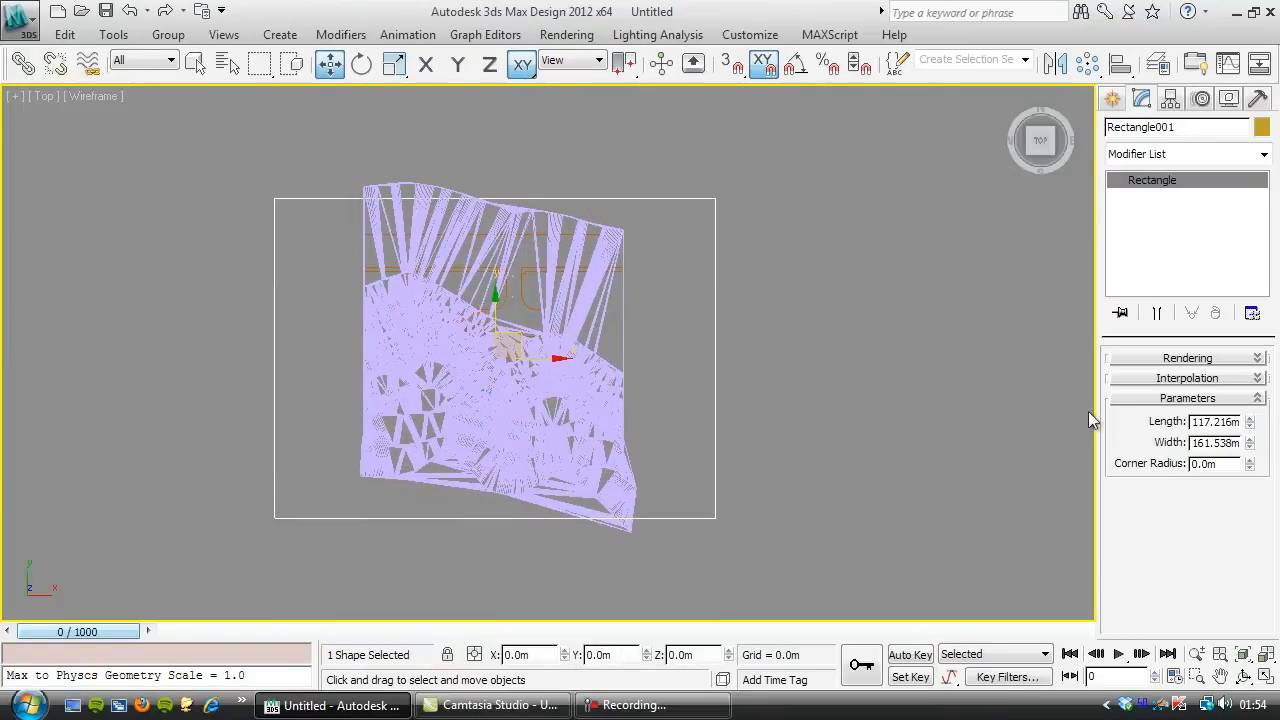
Step: Set the rectangle's length and width to 90 m each
left_click_drag(1249, 421, 1263, 480)
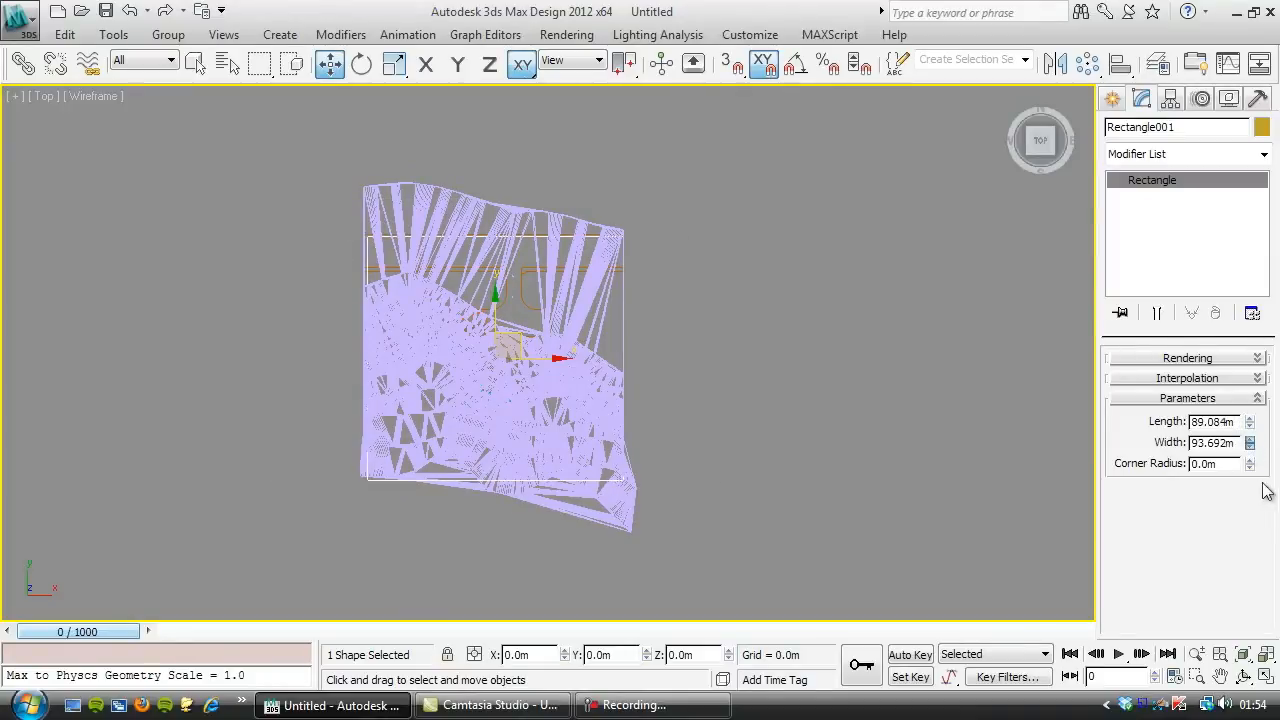
double_click(1228, 421)
type("90")
left_click(1211, 445)
type("90")
key("Return")
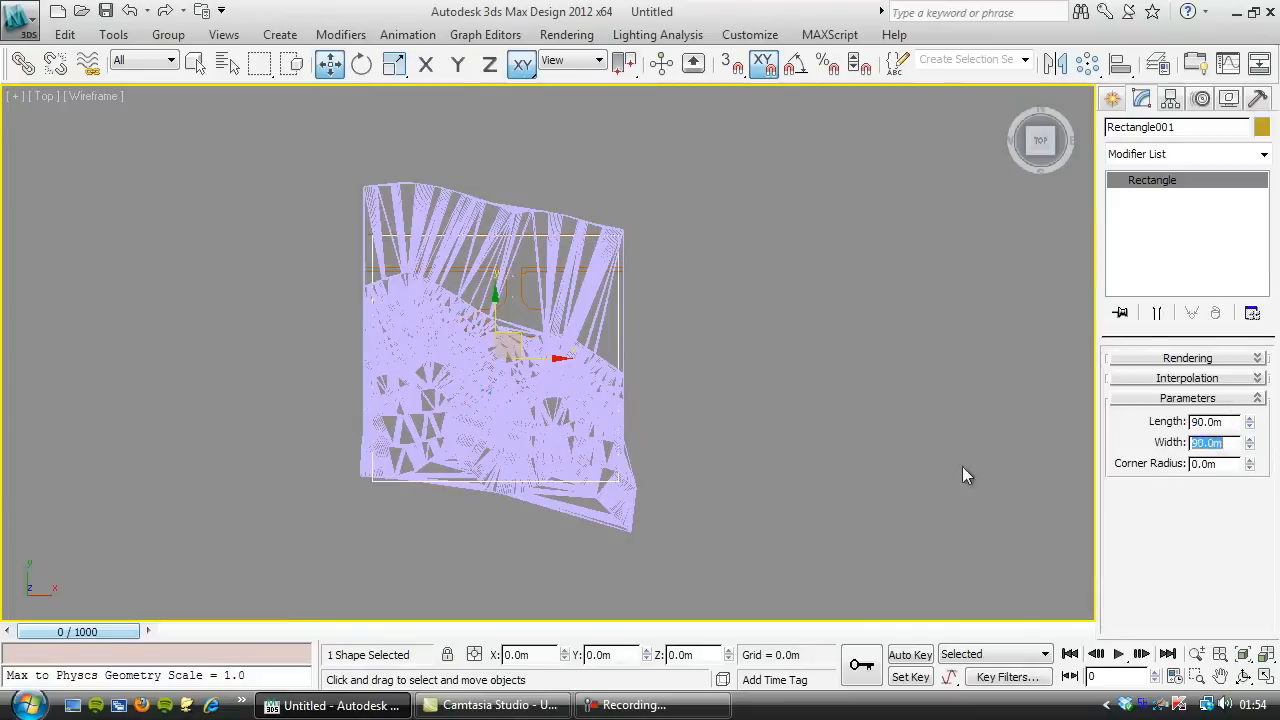
Step: Add an Edit Mesh modifier to the terrain and pull a vertex on its lower edge outward past the rectangle's lower-left corner
scroll(557, 382, "up", 5)
mouse_move(557, 382)
middle_mouse_down()
mouse_move(491, 120)
mouse_move(714, 90)
mouse_move(523, 463)
mouse_move(509, 361)
middle_mouse_up()
scroll(500, 375, "up", 3)
left_click(491, 384)
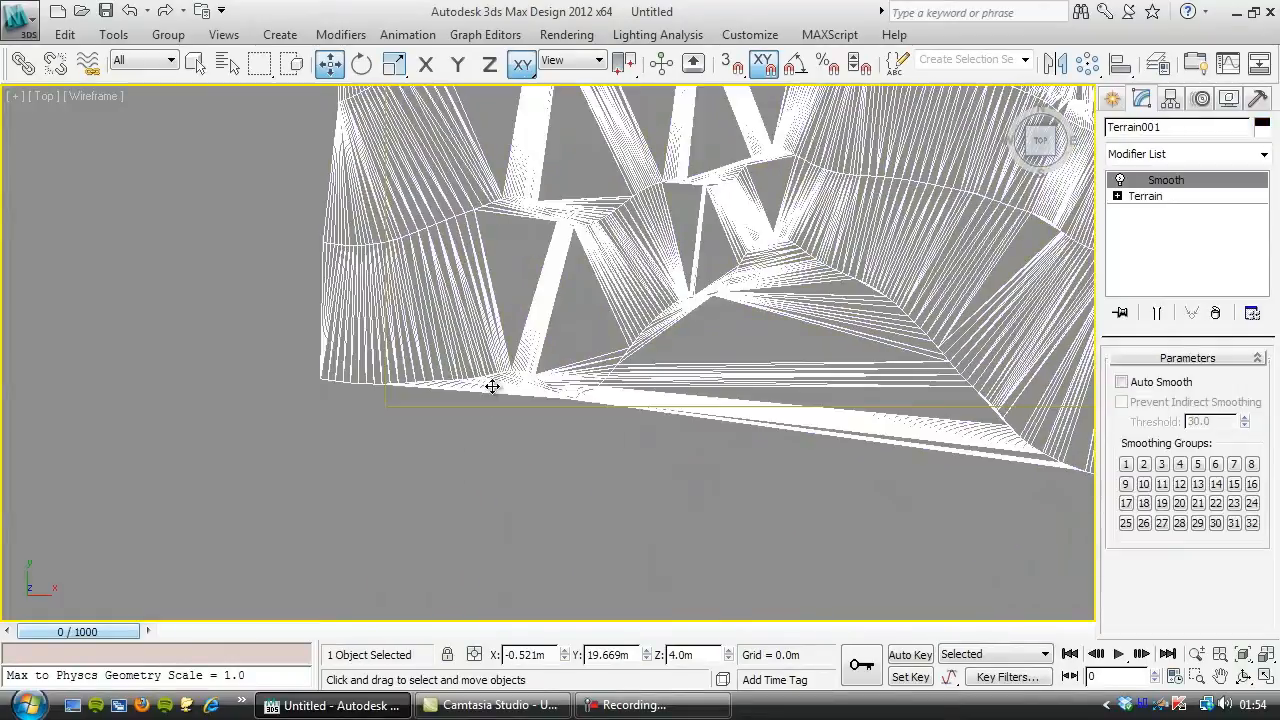
left_click(1264, 154)
left_click(1144, 368)
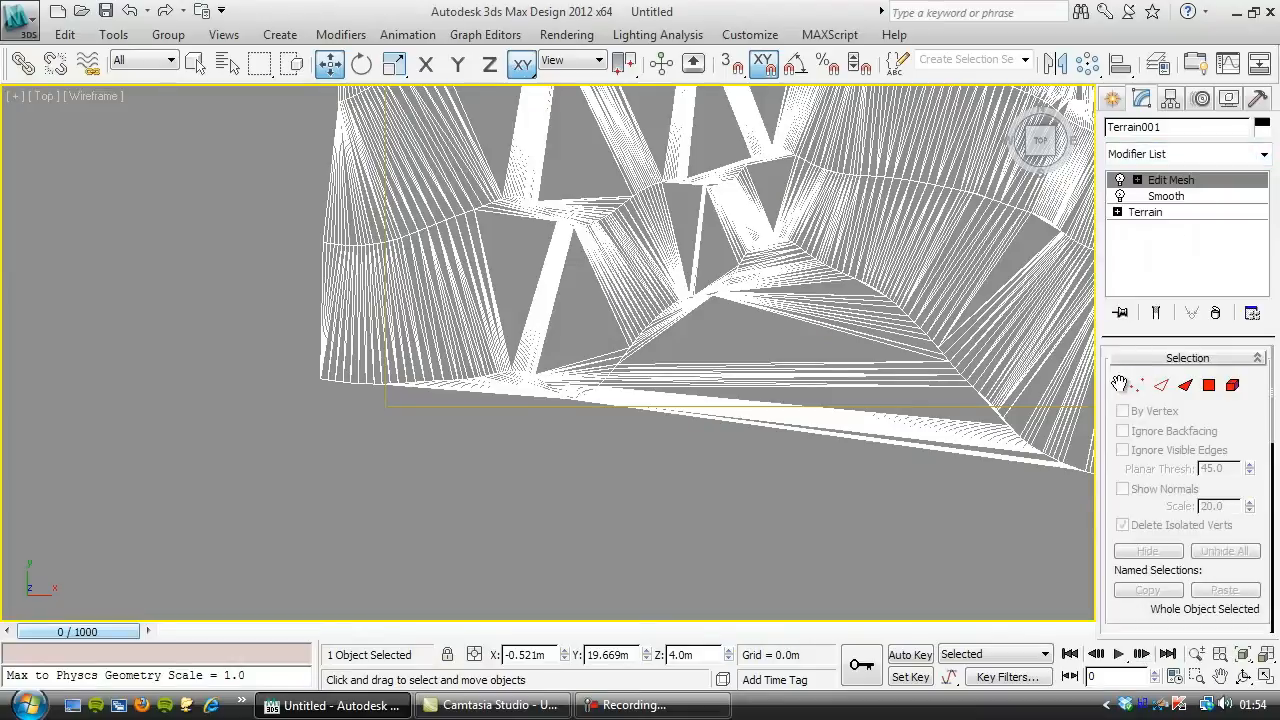
left_click(1137, 385)
left_click_drag(631, 406, 395, 395)
left_click(1171, 180)
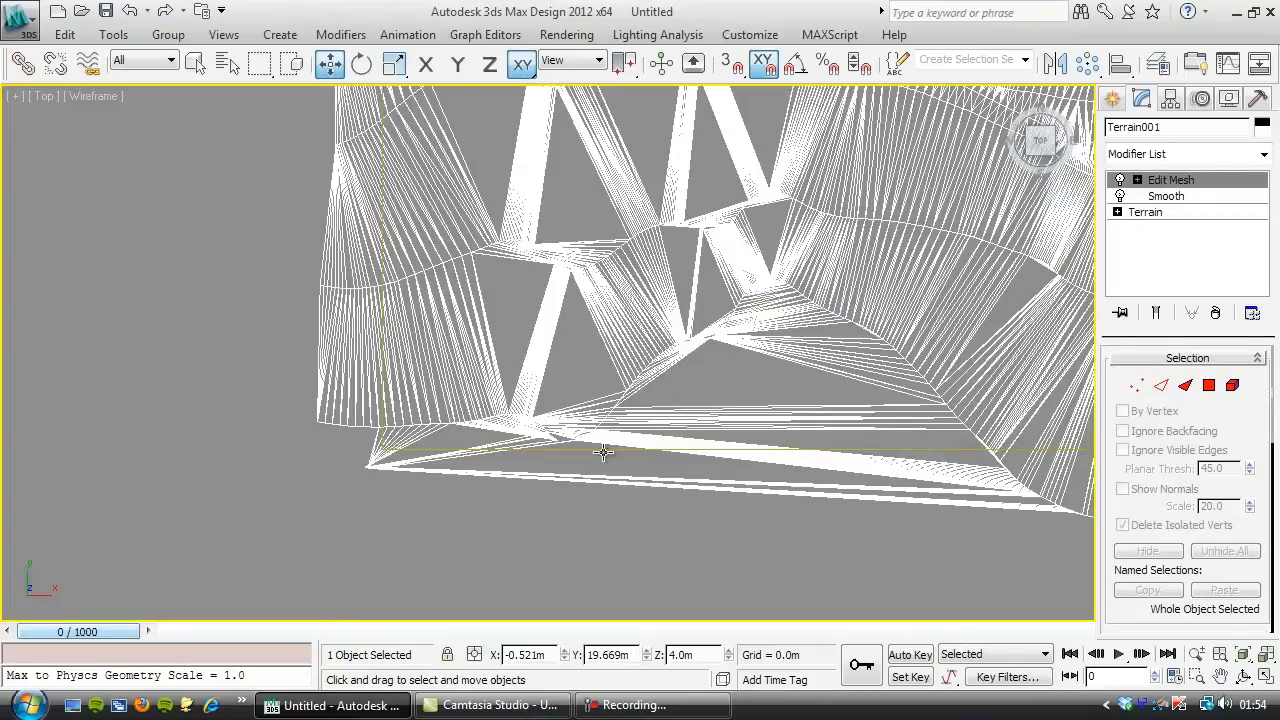
Step: Compare the terrain's corner with the Edit Mesh modifier on and off in the shaded perspective view with edged faces
key("p")
key("F3")
middle_click_drag(629, 450, 588, 93, "alt")
middle_click_drag(526, 360, 519, 464)
scroll(508, 390, "up", 1)
middle_click_drag(520, 420, 573, 275, "alt")
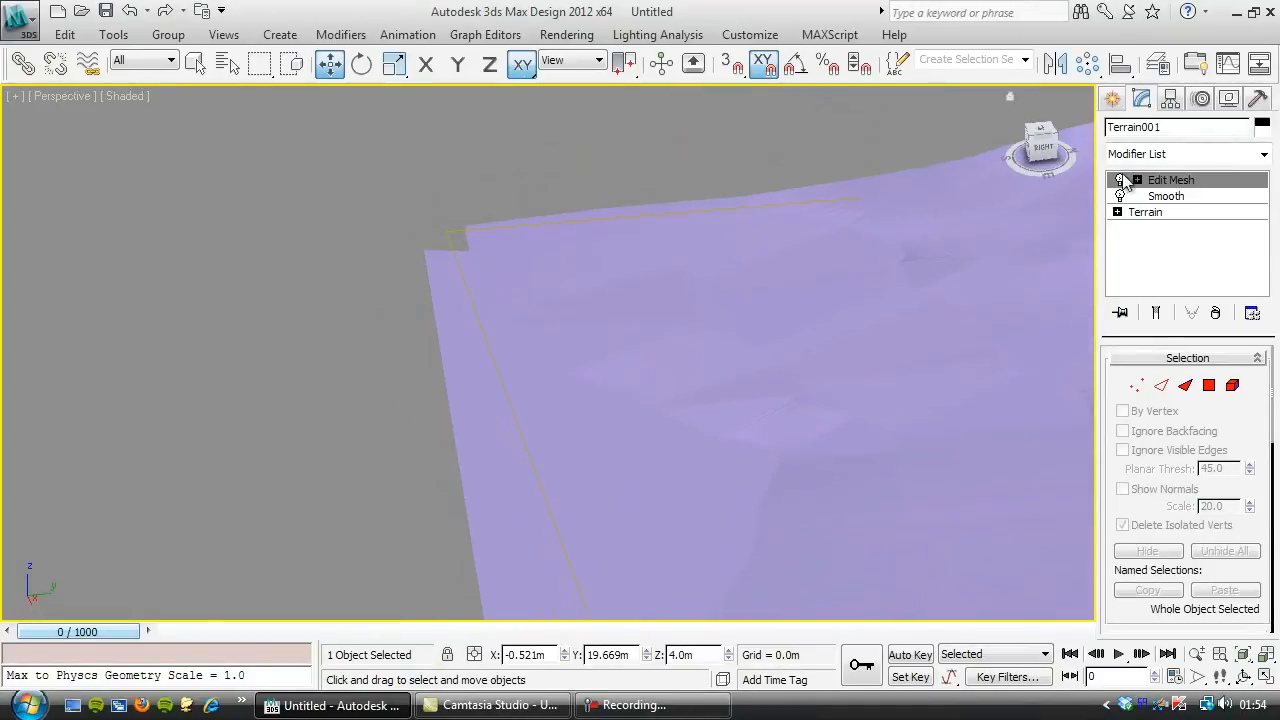
left_click(1120, 180)
left_click(1120, 180)
left_click(1120, 180)
left_click(1120, 180)
key("F4")
left_click(1120, 180)
left_click(1120, 180)
left_click(1120, 180)
left_click(1120, 180)
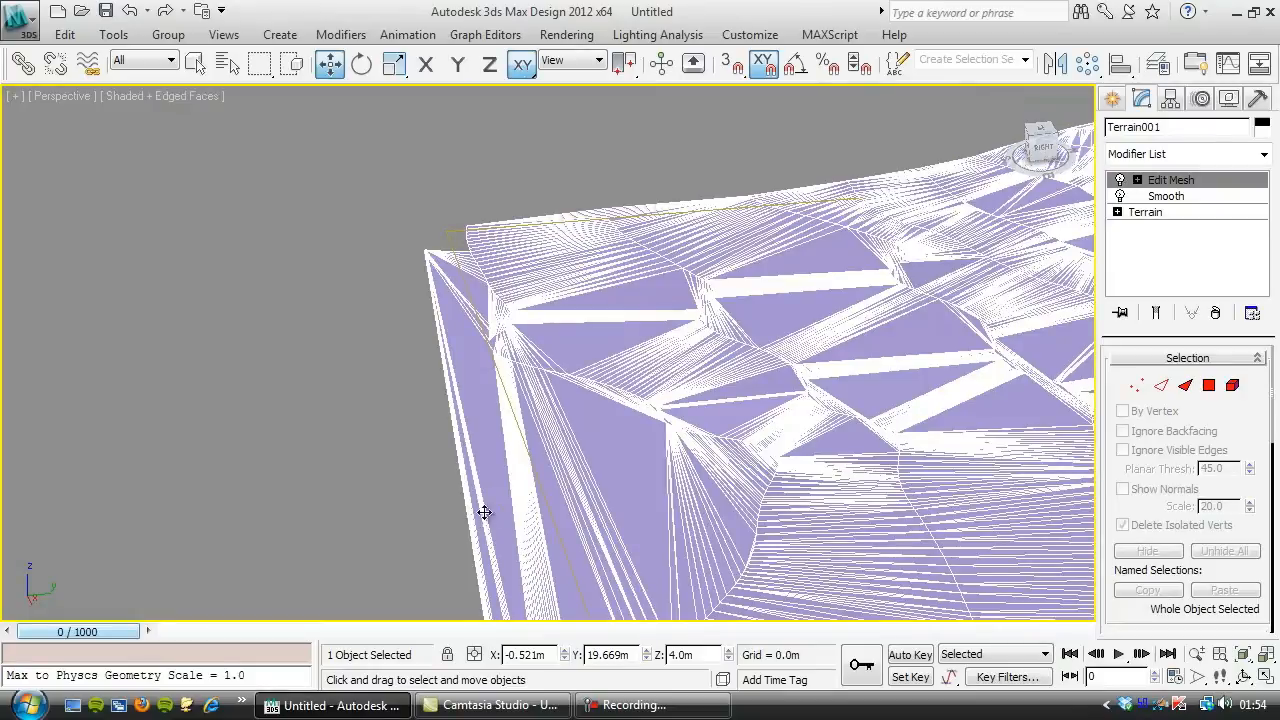
middle_click_drag(636, 215, 398, 209, "alt")
Step: Hide the terrain and every other object except the 90 m square rectangle in the top view
key("t")
middle_click_drag(458, 295, 471, 303)
left_click(785, 277)
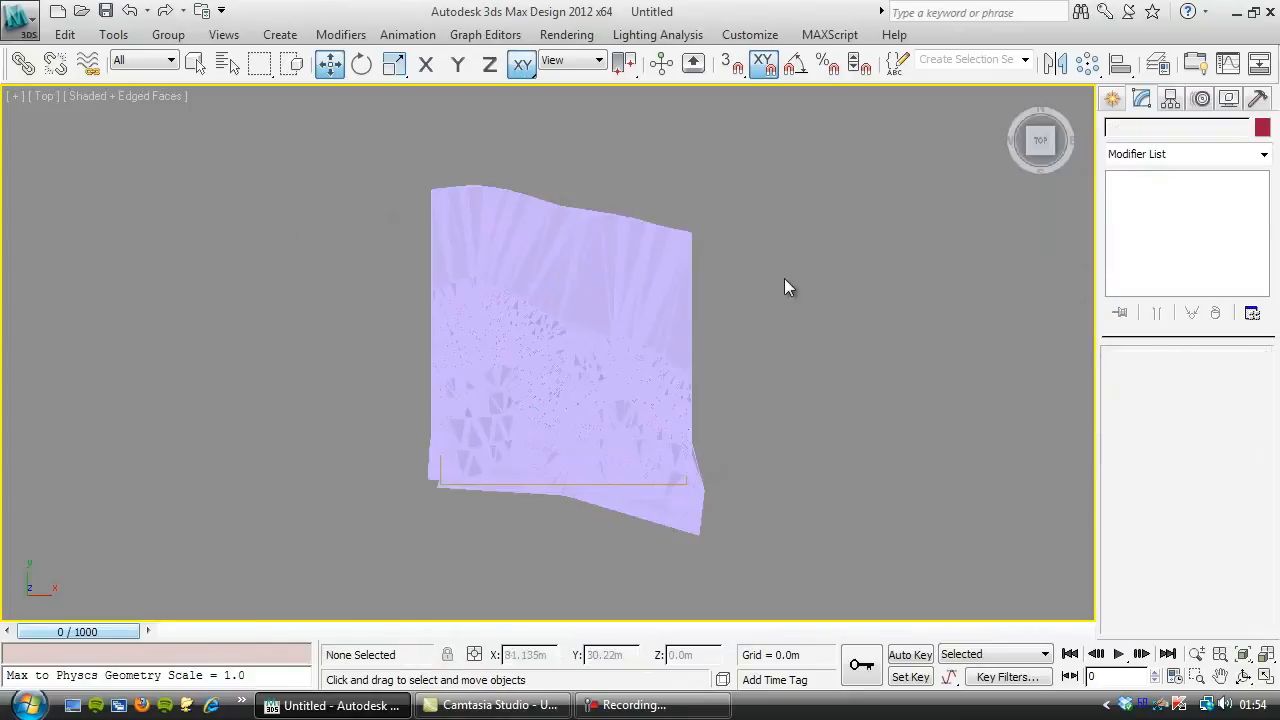
left_click(552, 485)
left_click(554, 401)
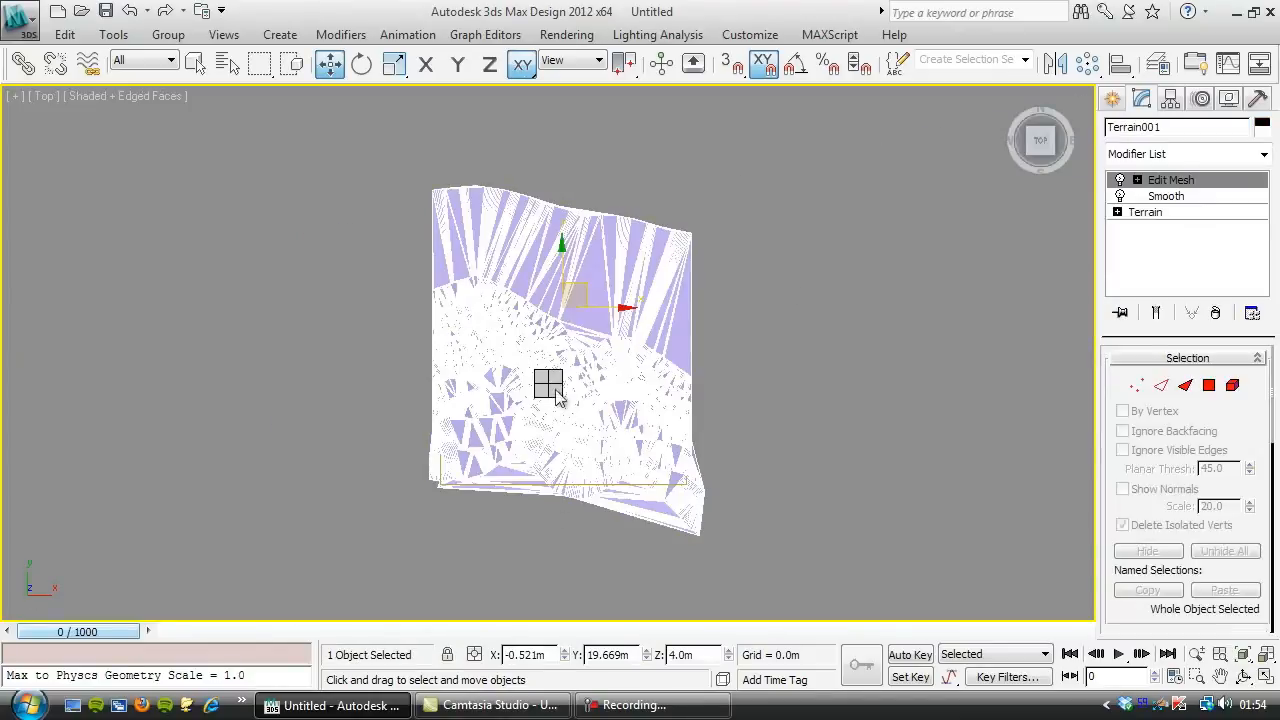
key("Delete")
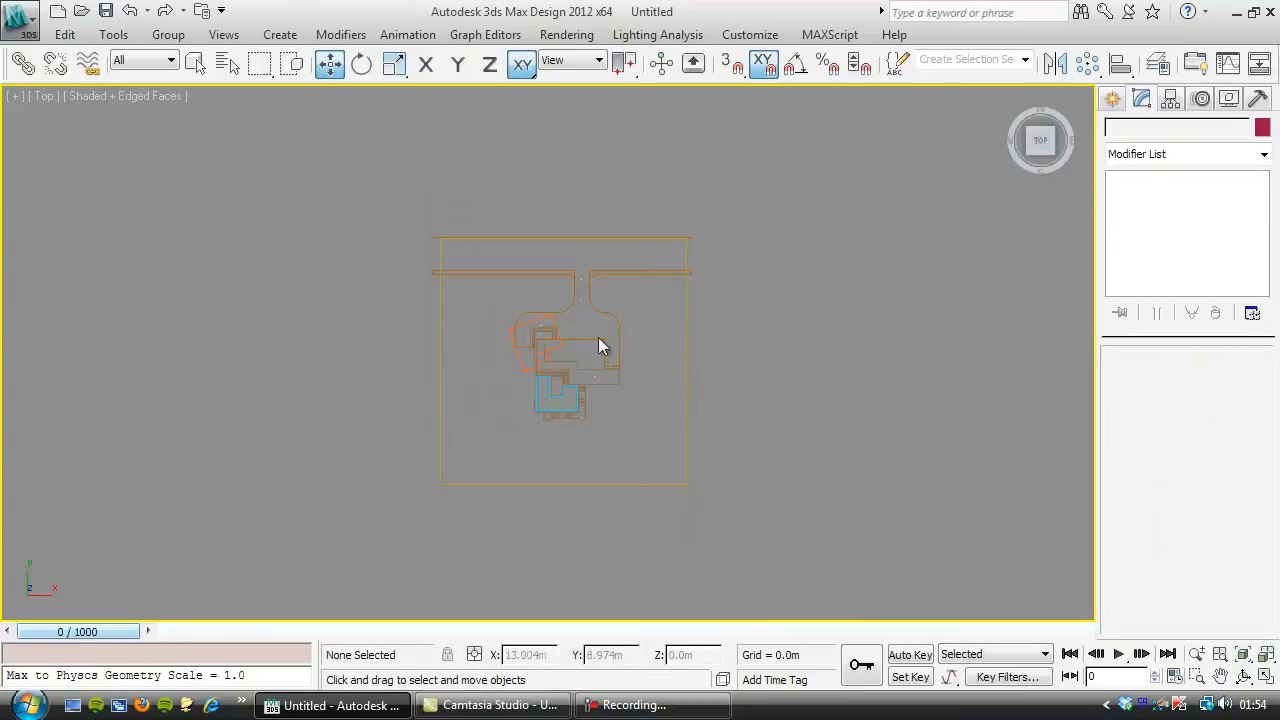
left_click(541, 484)
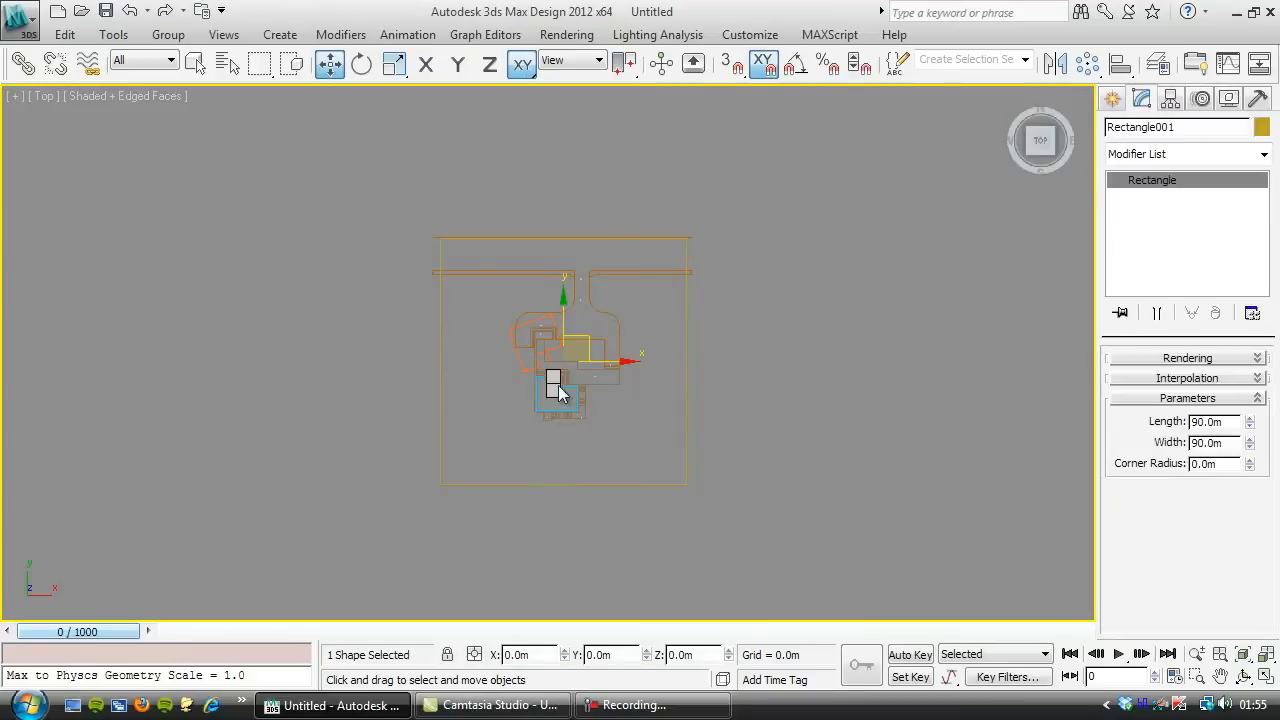
left_click(604, 309)
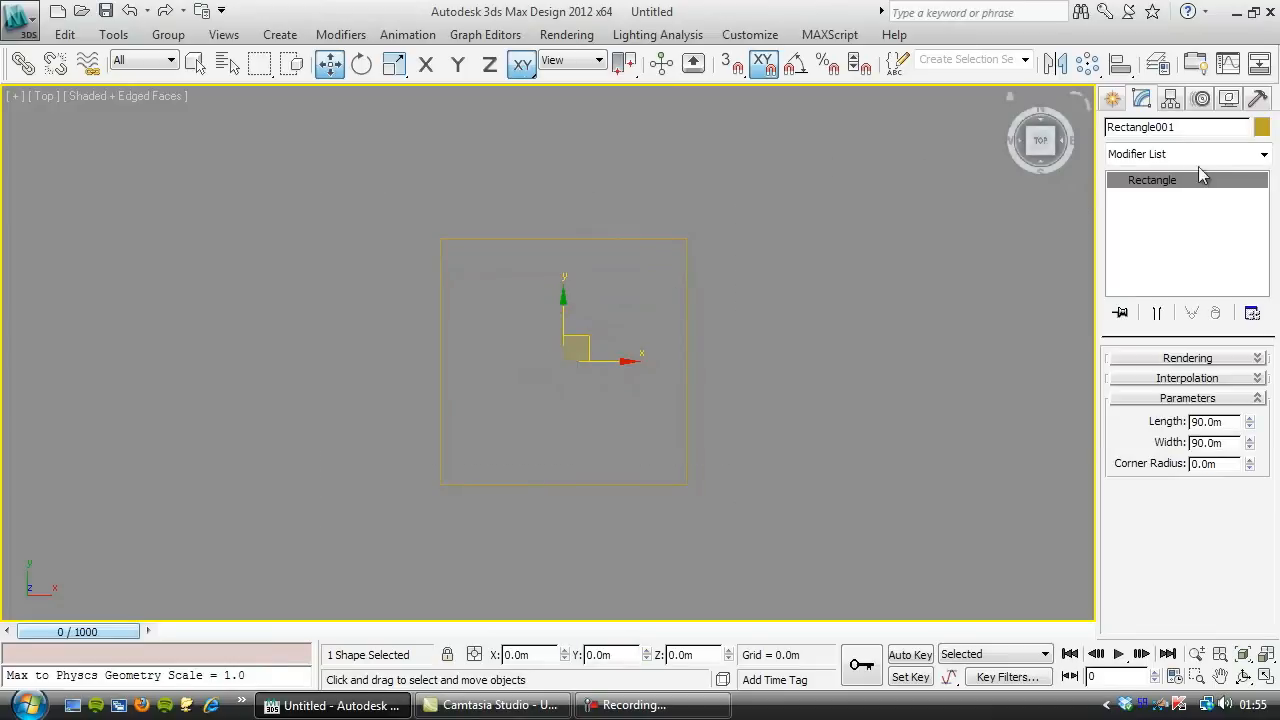
Step: Place a standard free camera inside the rectangle at about X -7 m, Y 17 m in the top view
left_click(1116, 100)
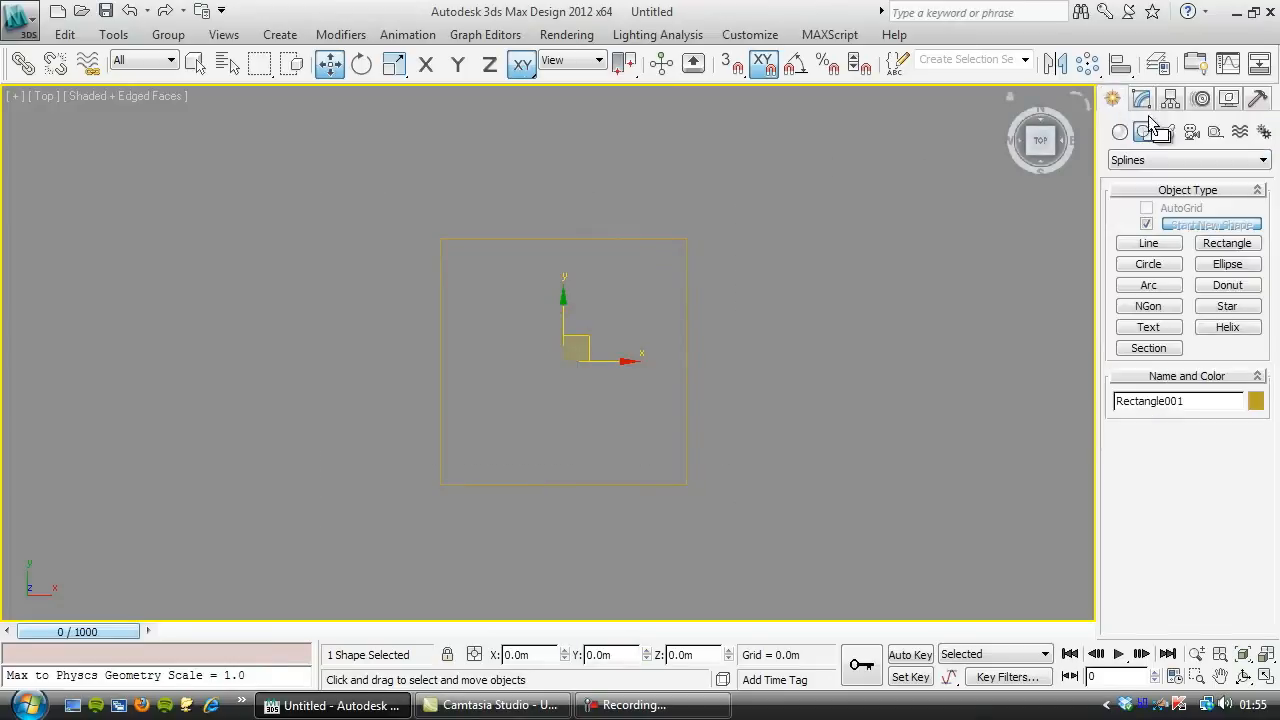
left_click(1215, 132)
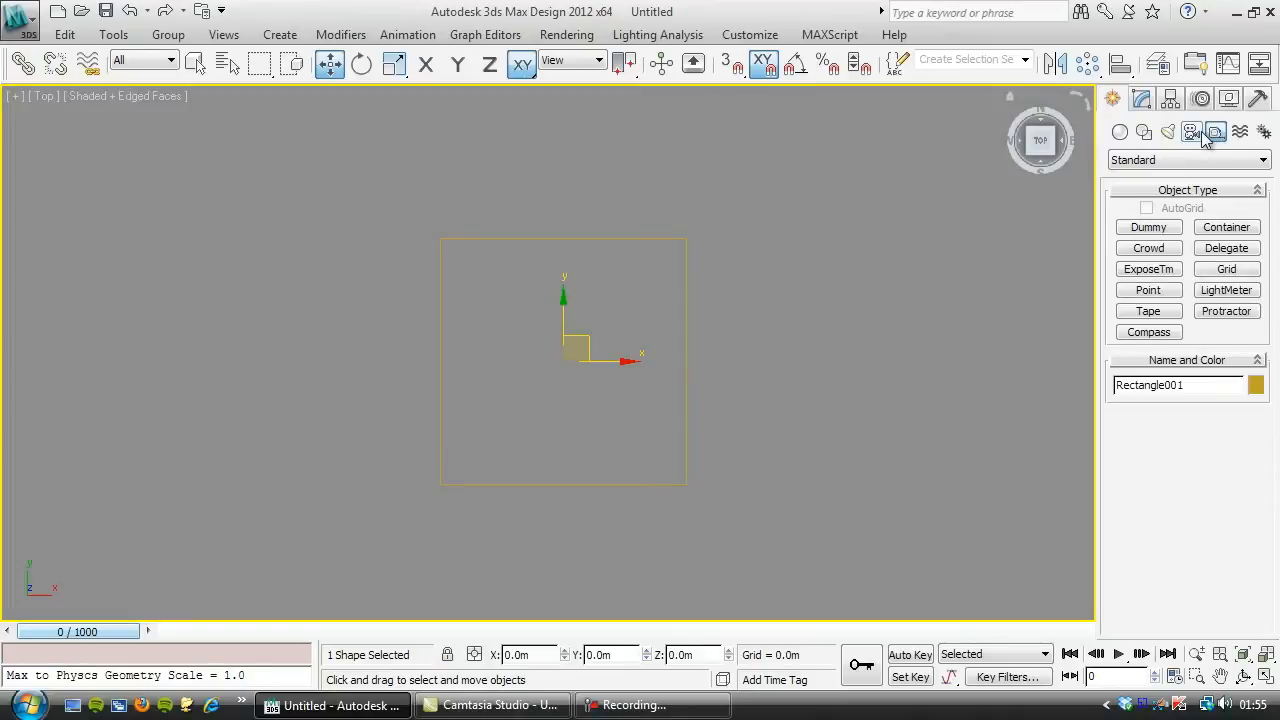
left_click(1191, 132)
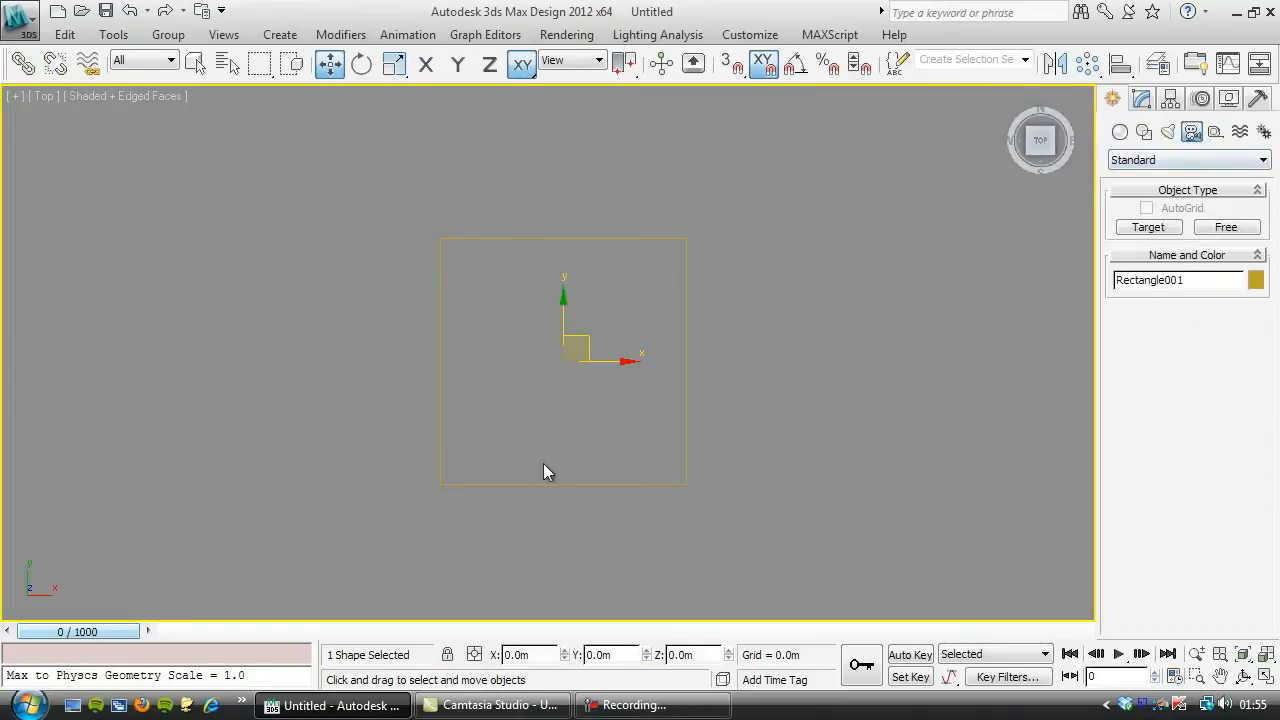
left_click(1228, 228)
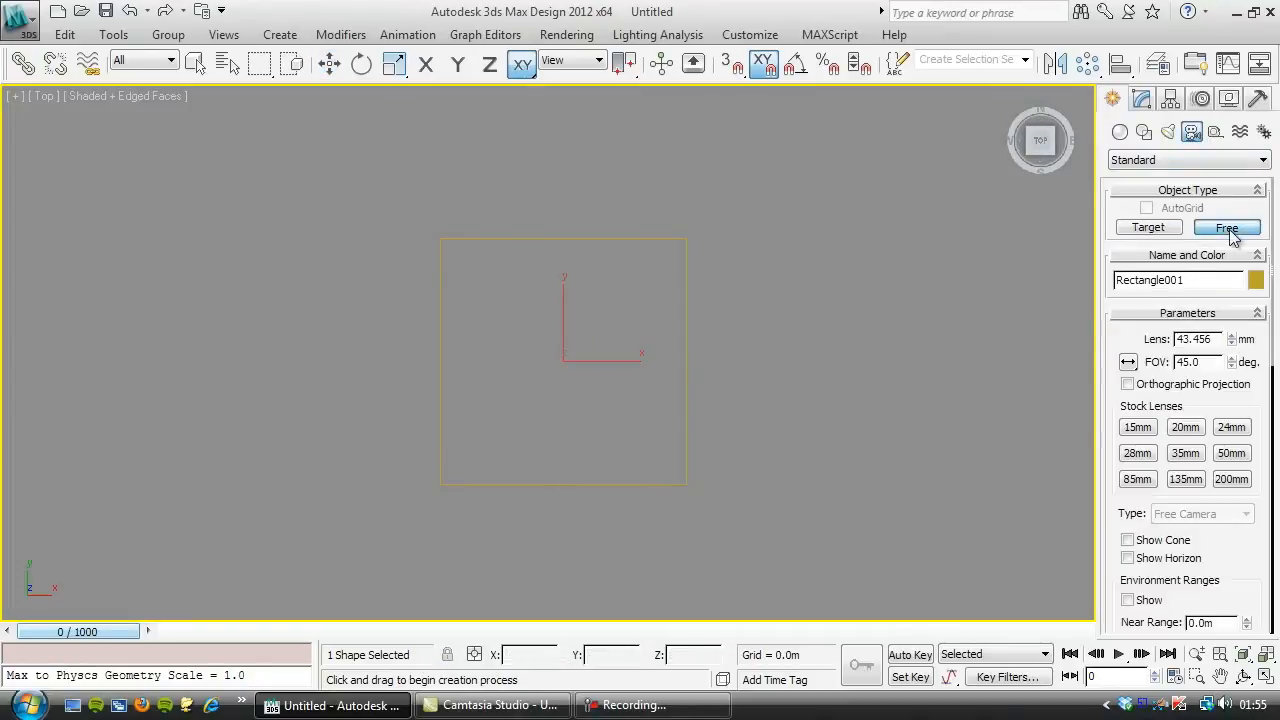
left_click(480, 412)
left_click_drag(481, 411, 543, 312)
middle_click_drag(539, 439, 521, 478)
scroll(582, 437, "down", 3)
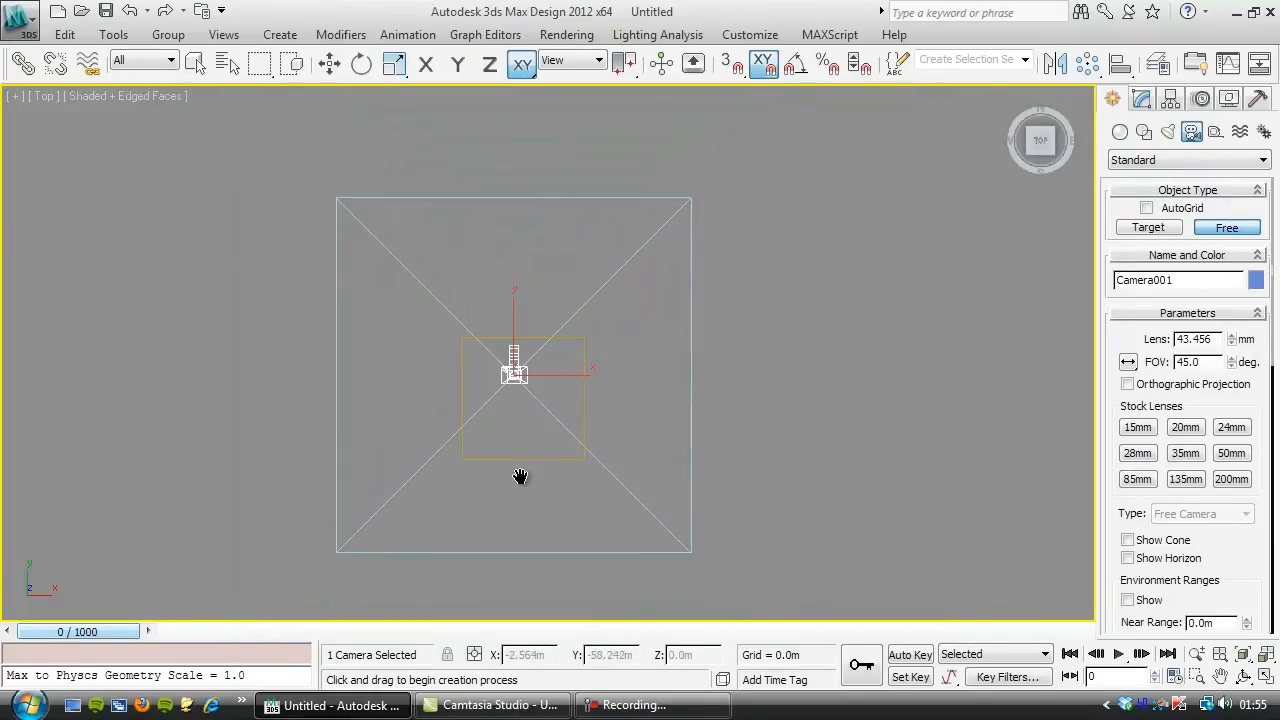
Step: Centre the free camera on the world origin at X 0 and Y 0
left_click(332, 62)
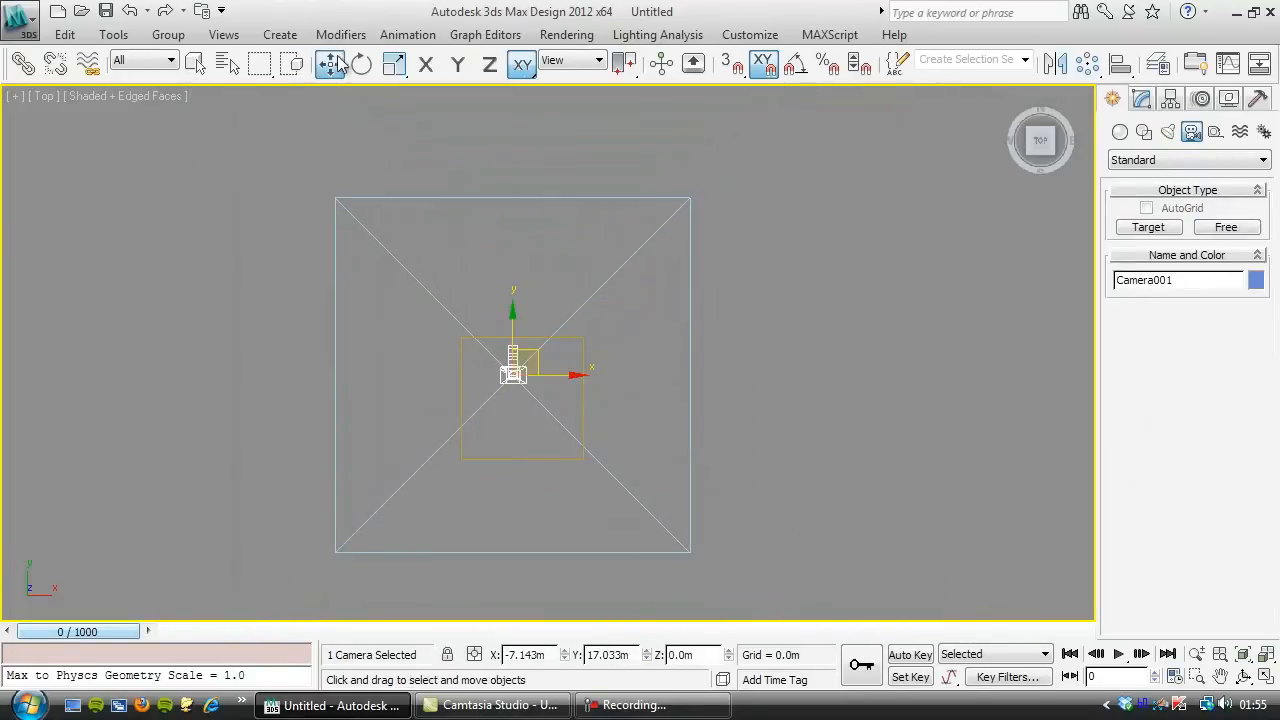
right_click(565, 660)
right_click(647, 658)
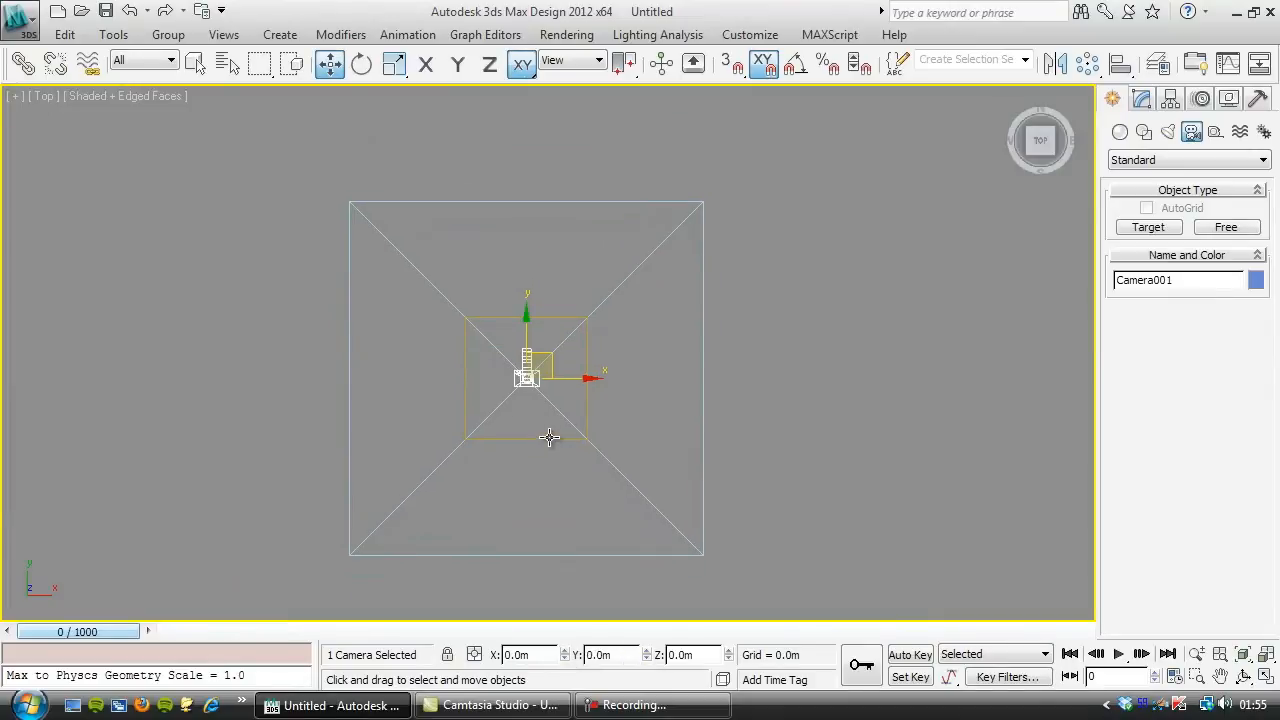
Step: Turn on orthographic projection for the camera and reduce its target distance to 109.849 m so its frame matches the rectangle
left_click(1140, 100)
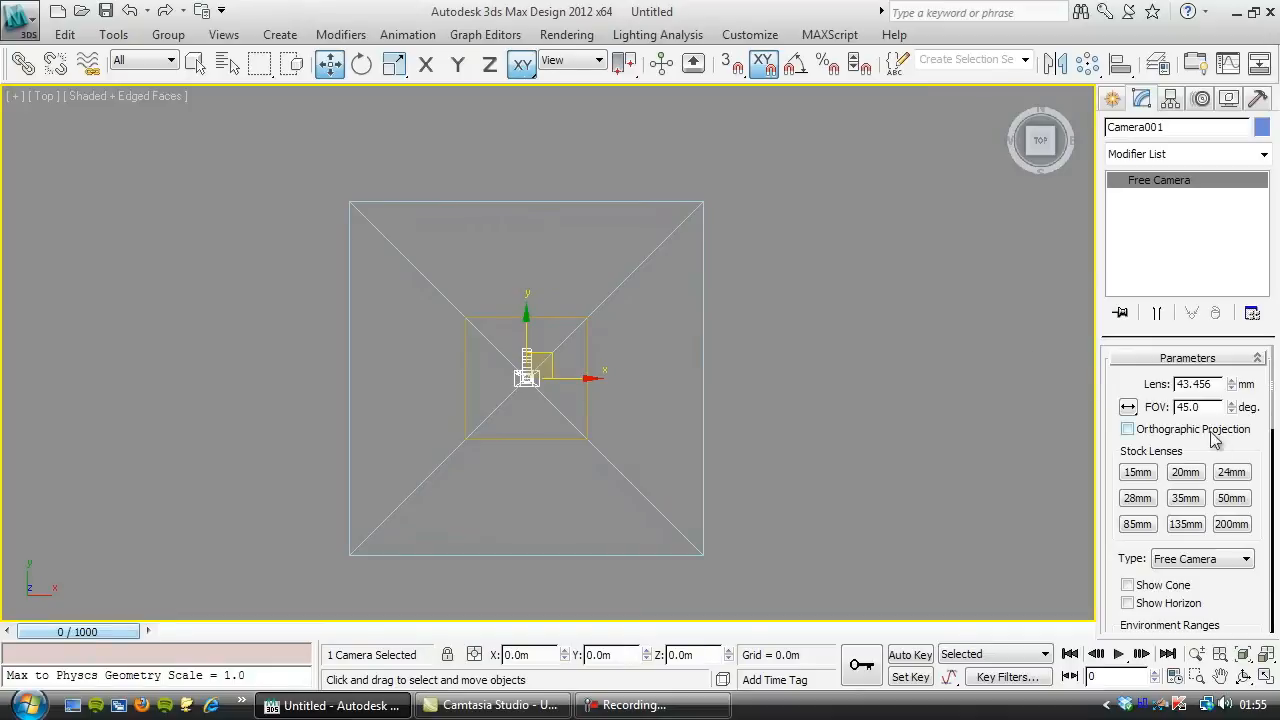
middle_click_drag(628, 378, 656, 346)
scroll(648, 354, "up", 2)
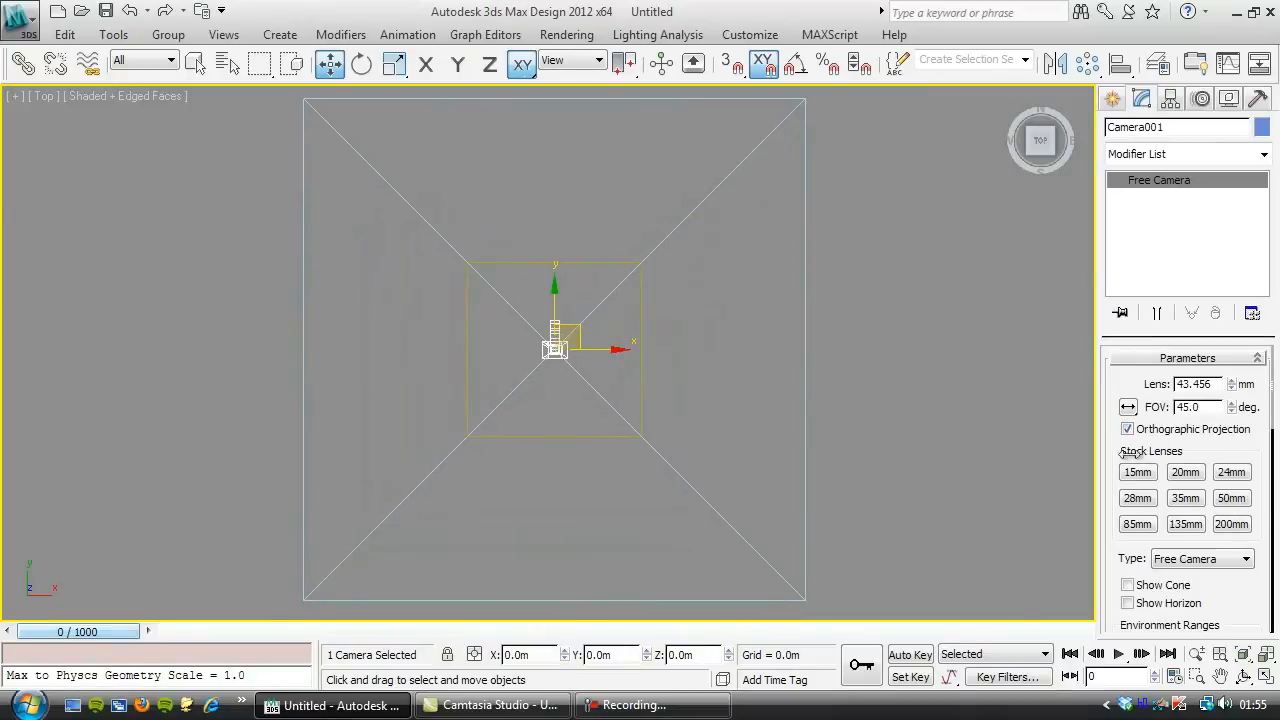
left_click_drag(1252, 590, 1240, 268)
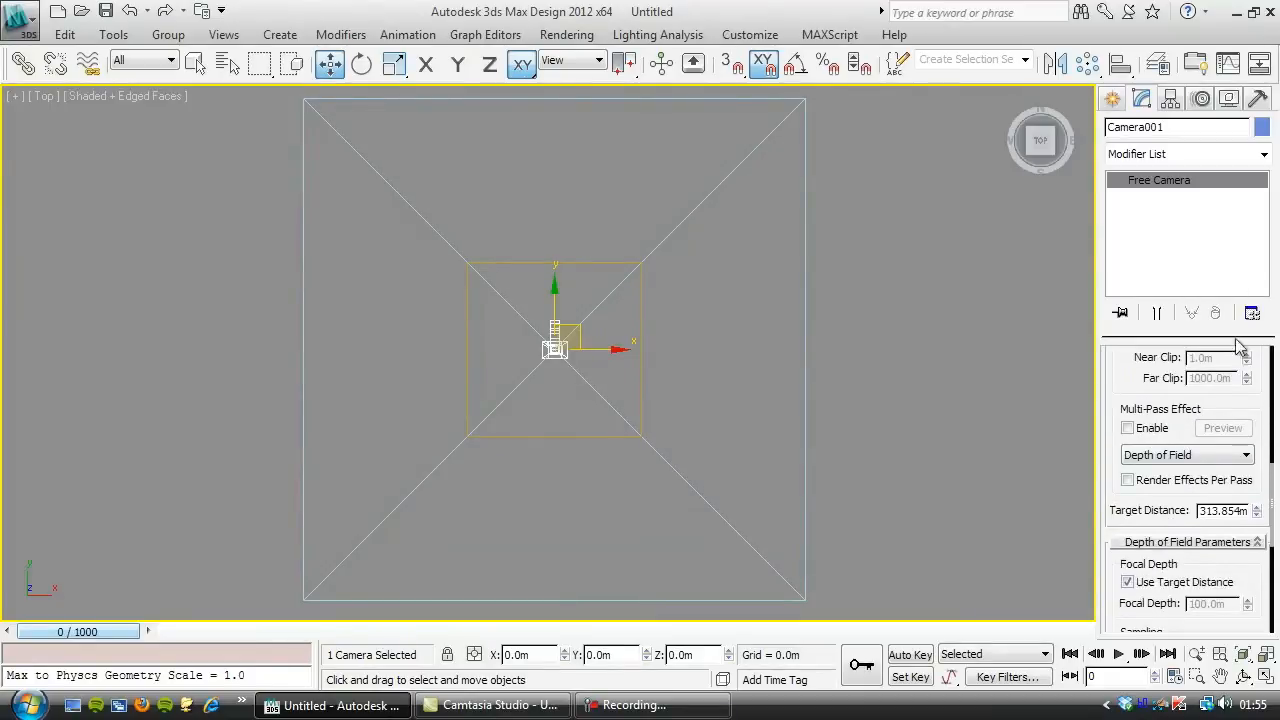
left_click_drag(1256, 512, 1245, 573)
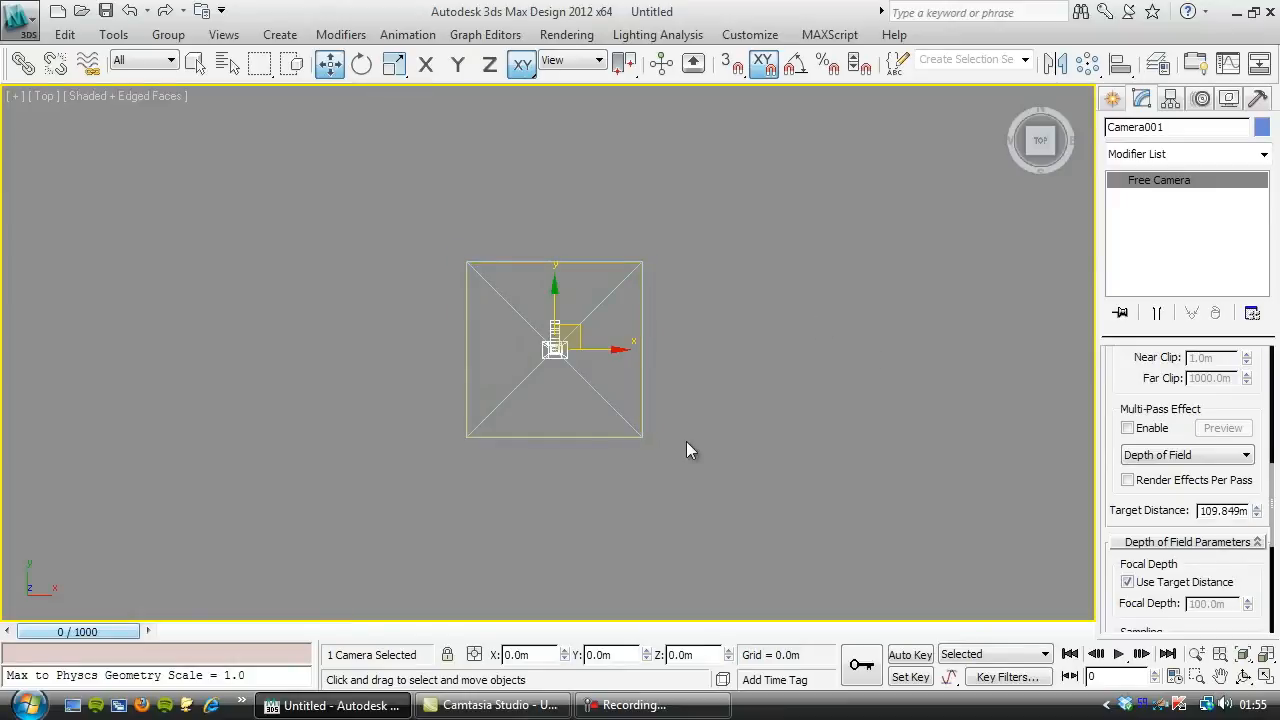
Step: Switch the viewport to the Camera001 view and show its safe frames
left_click_drag(959, 78, 753, 78)
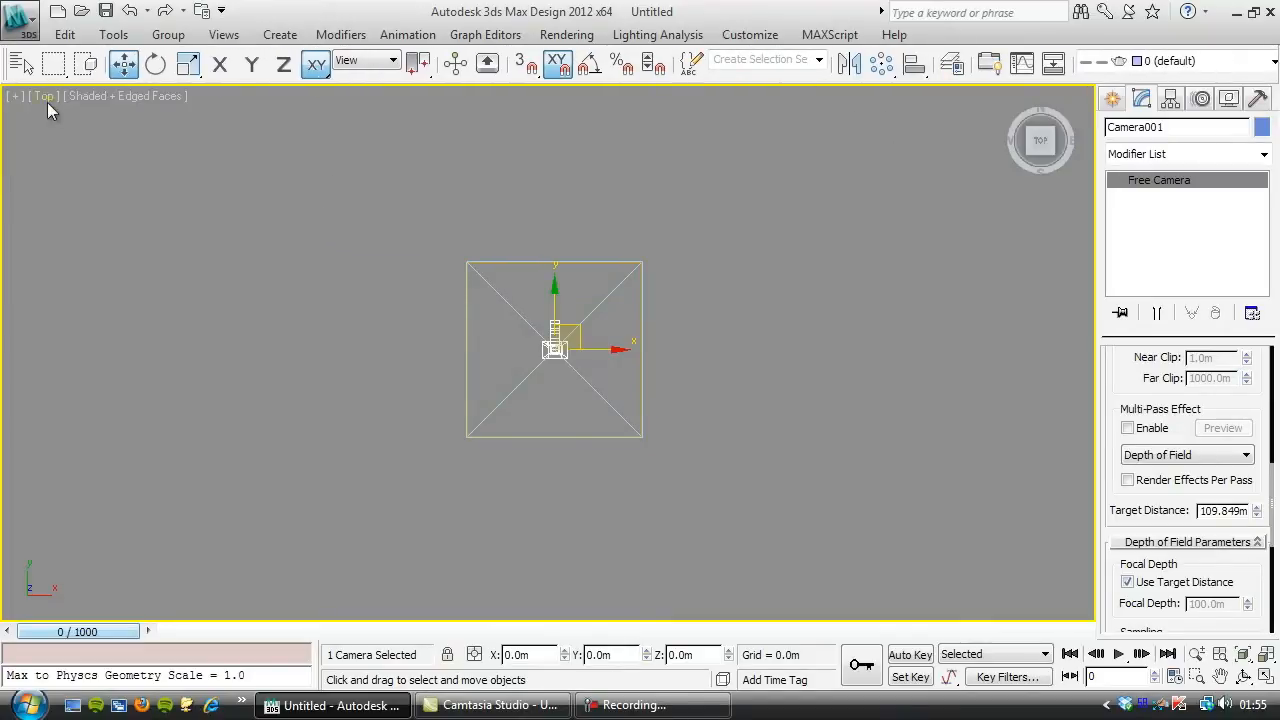
left_click(47, 101)
mouse_move(100, 120)
left_click(339, 122)
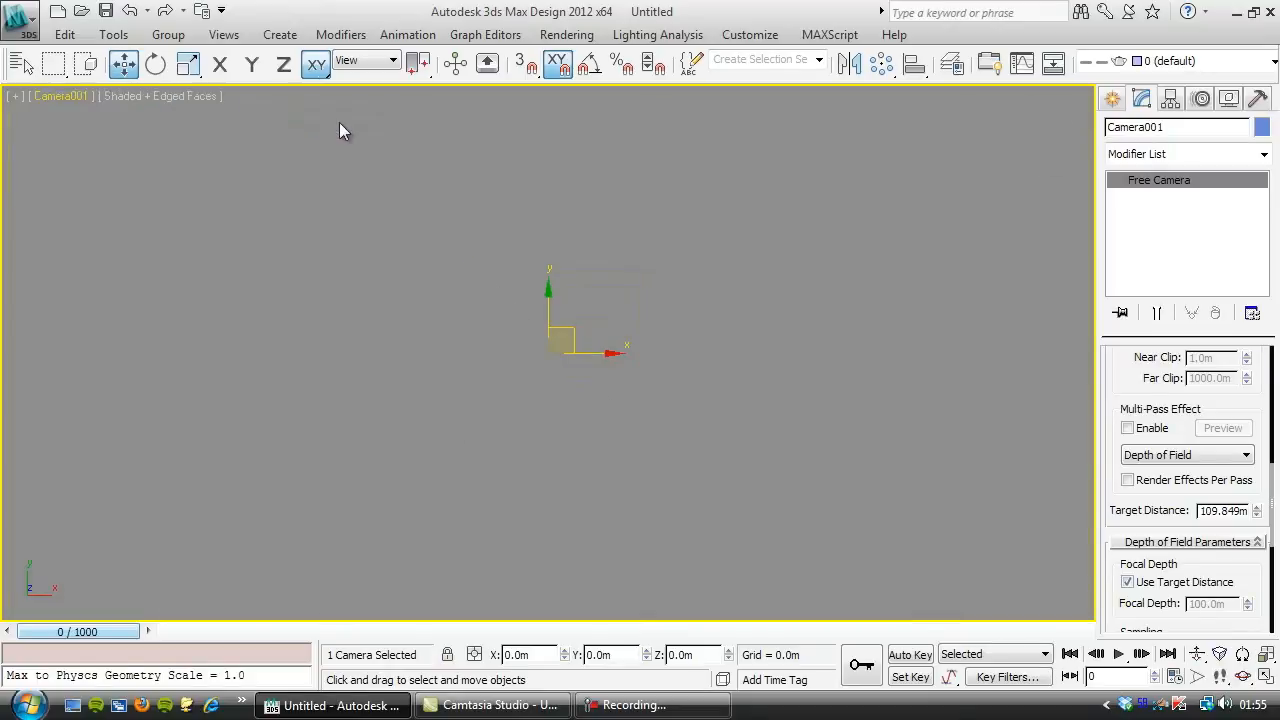
left_click(122, 96)
left_click(51, 97)
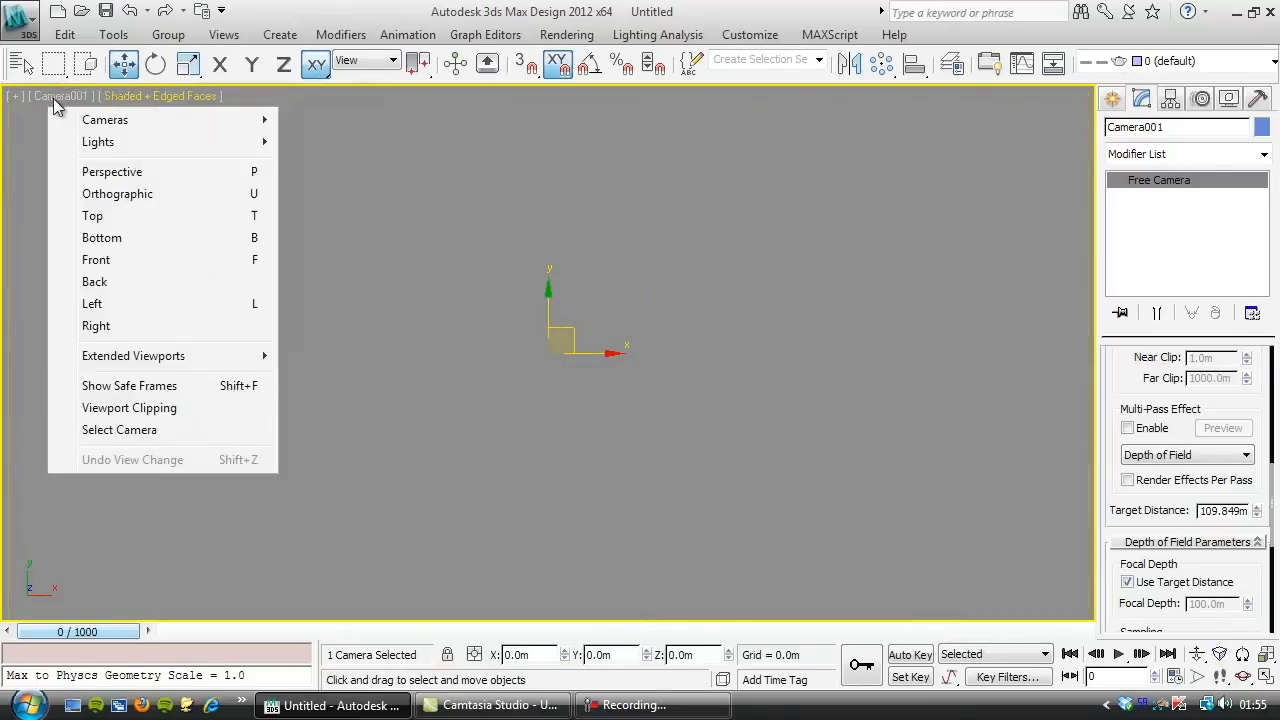
left_click(139, 388)
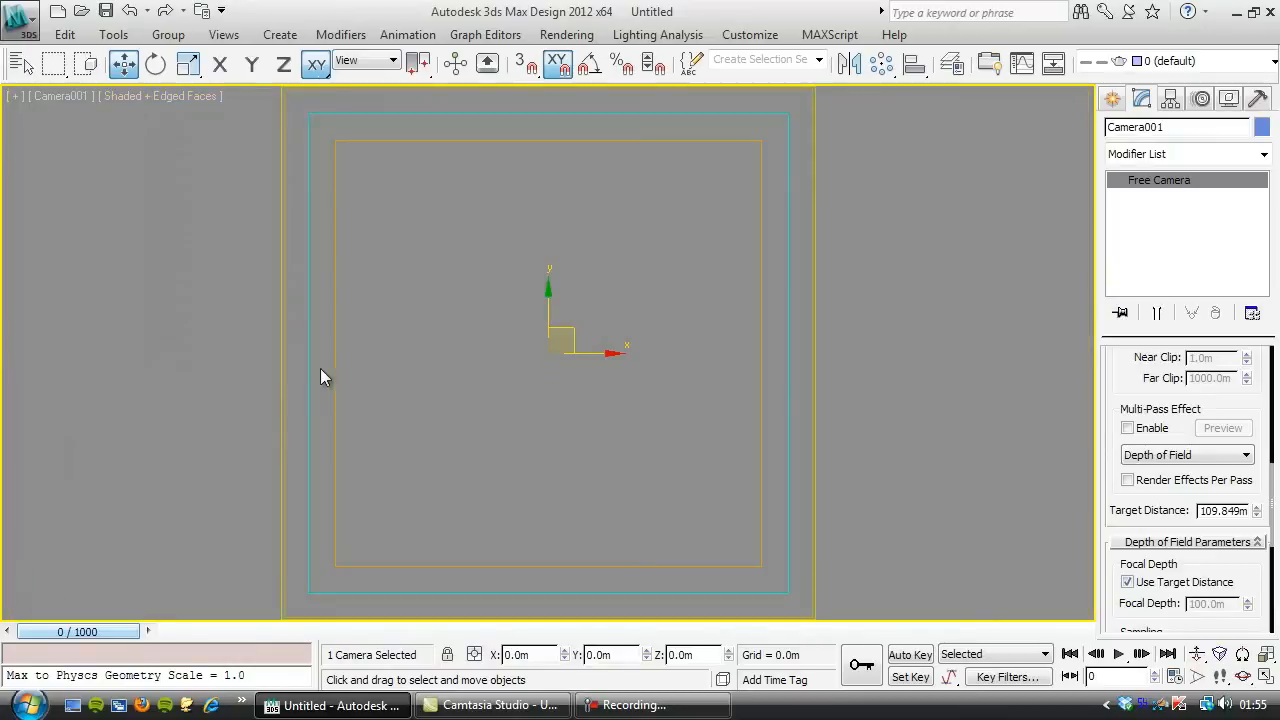
Step: Set the object colour of the 90 m boundary rectangle to black
left_click(805, 88)
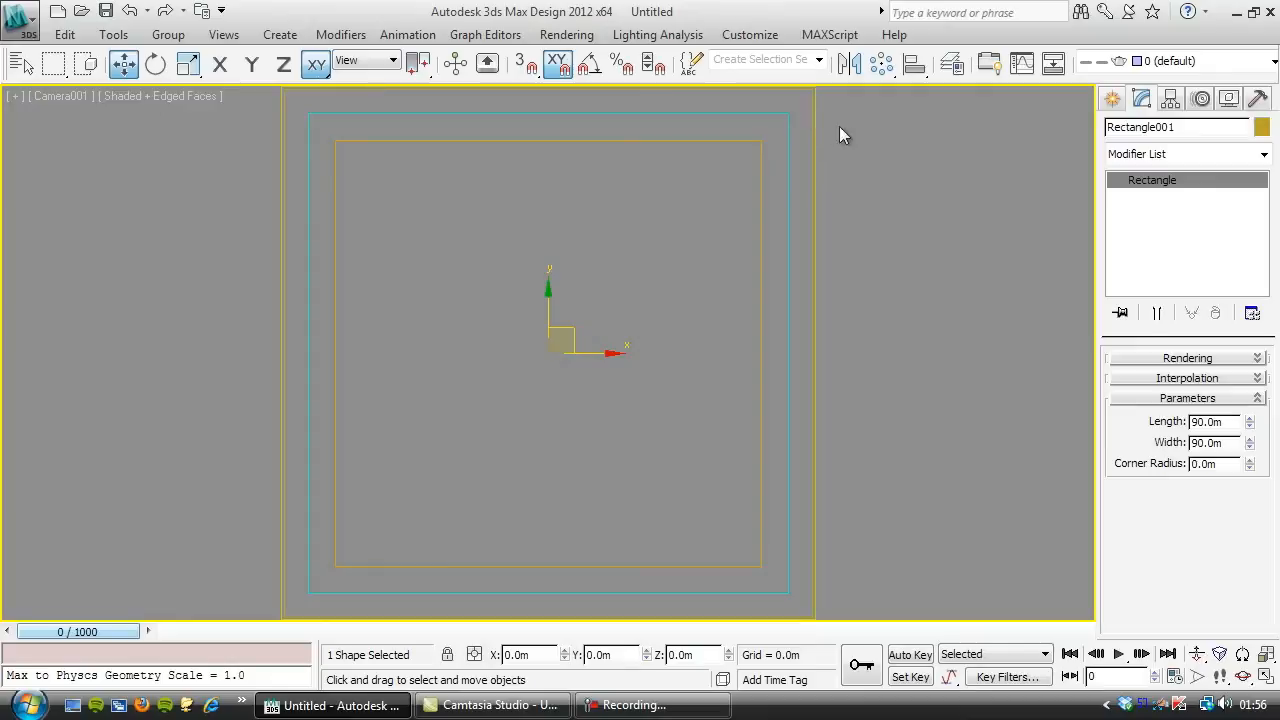
left_click(1261, 128)
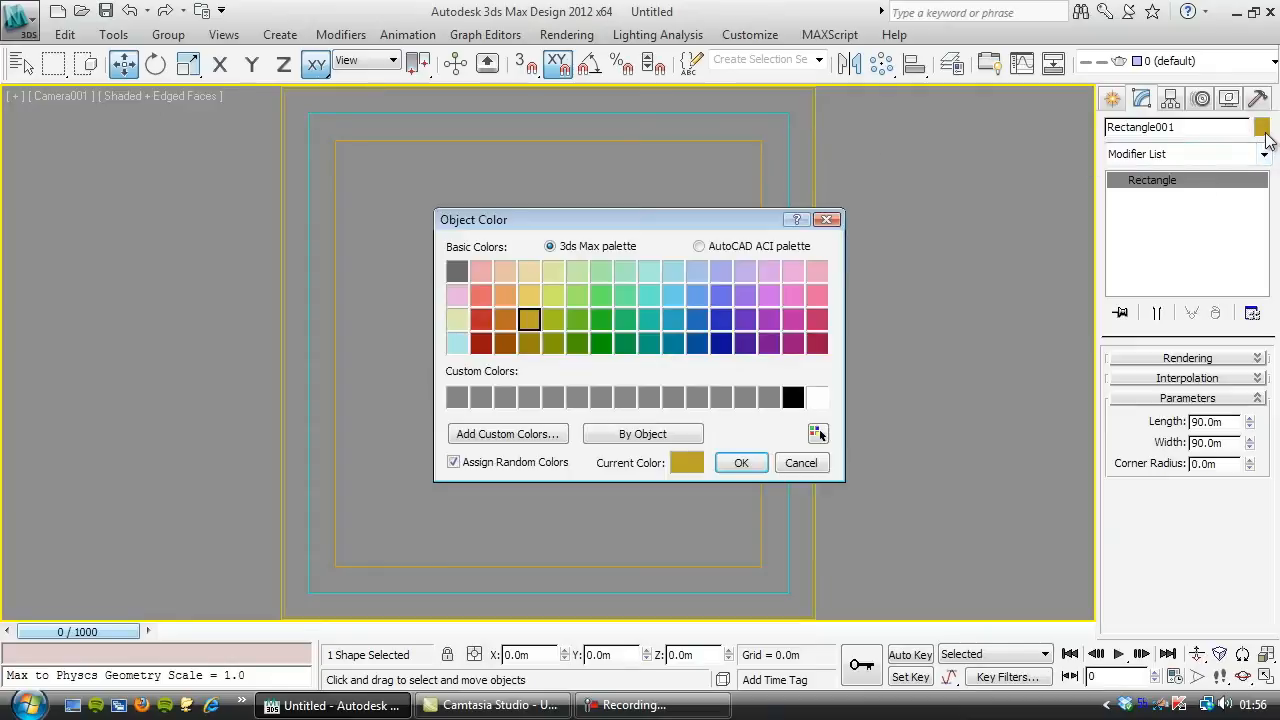
left_click(792, 398)
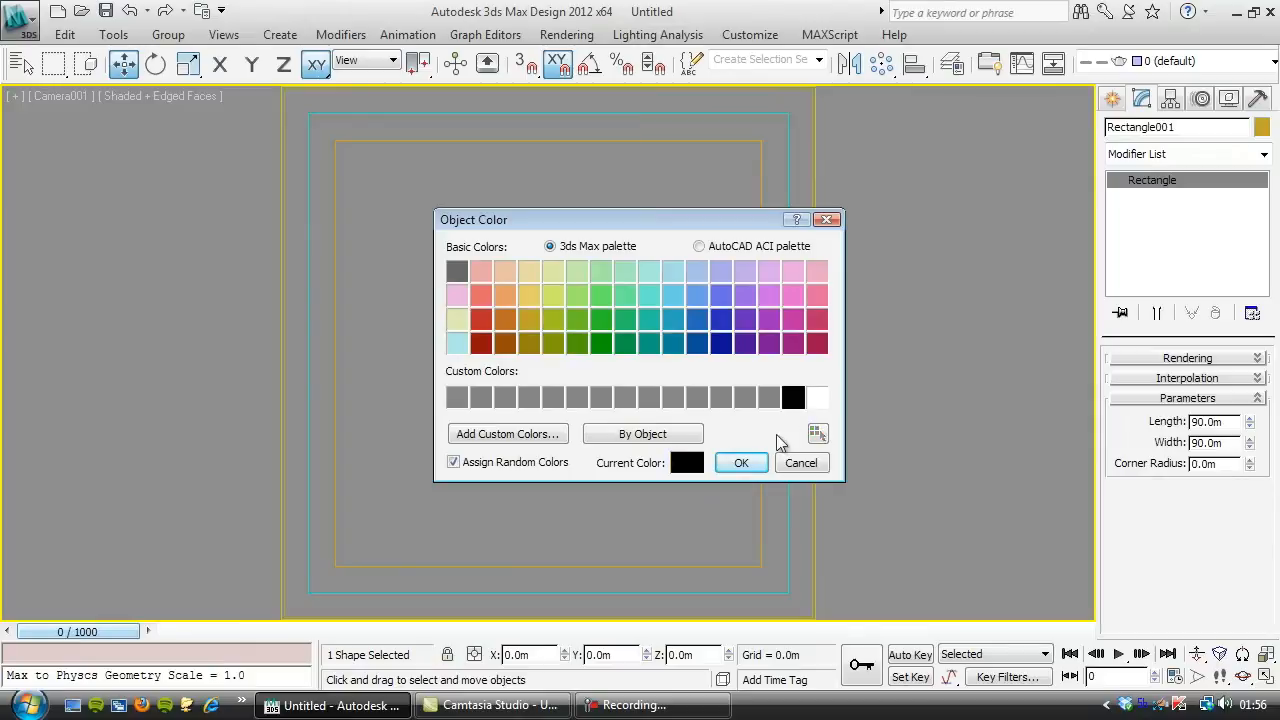
left_click(742, 462)
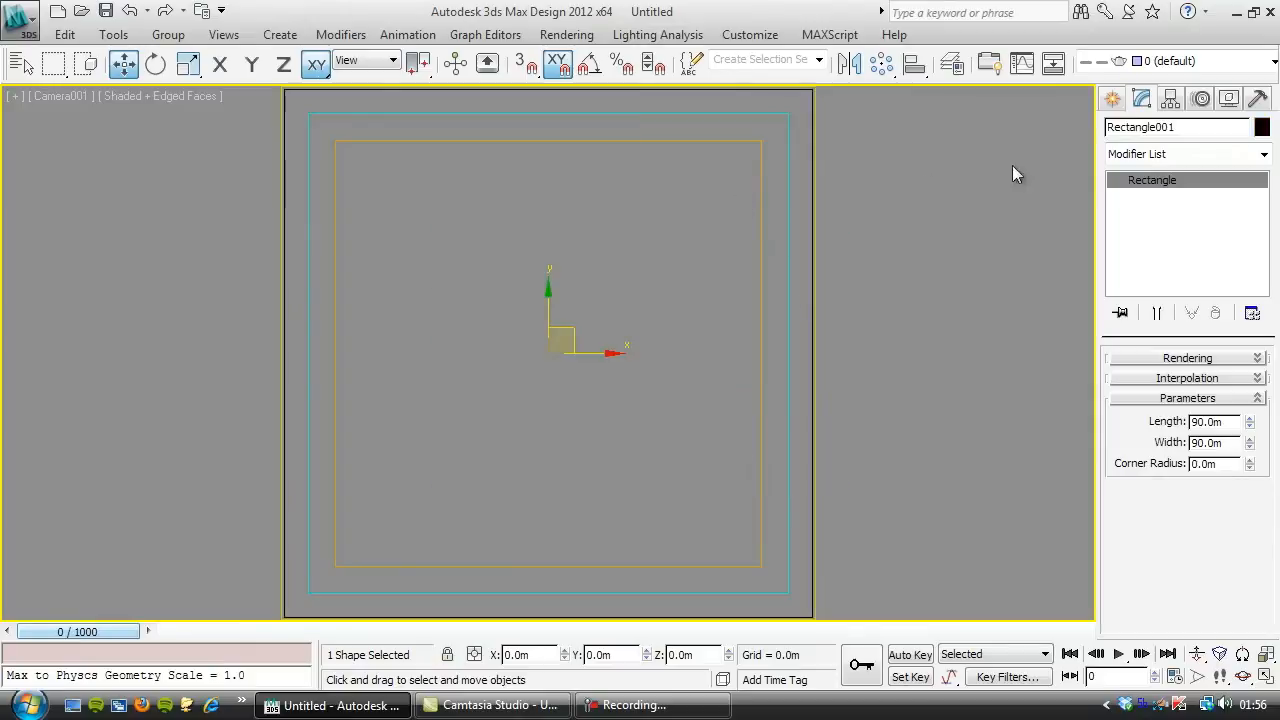
Step: Apply a Face Extrude modifier to the rectangle so it becomes a filled surface
left_click(1264, 155)
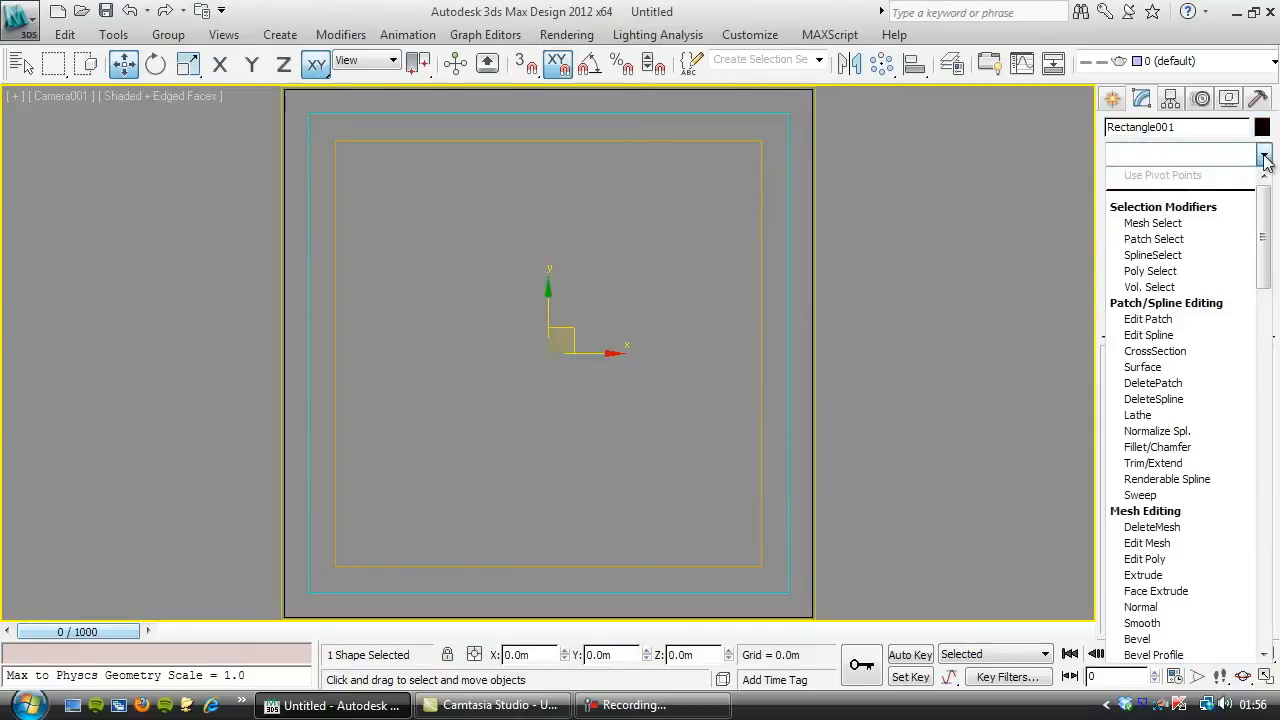
key("f")
key("f")
key("Return")
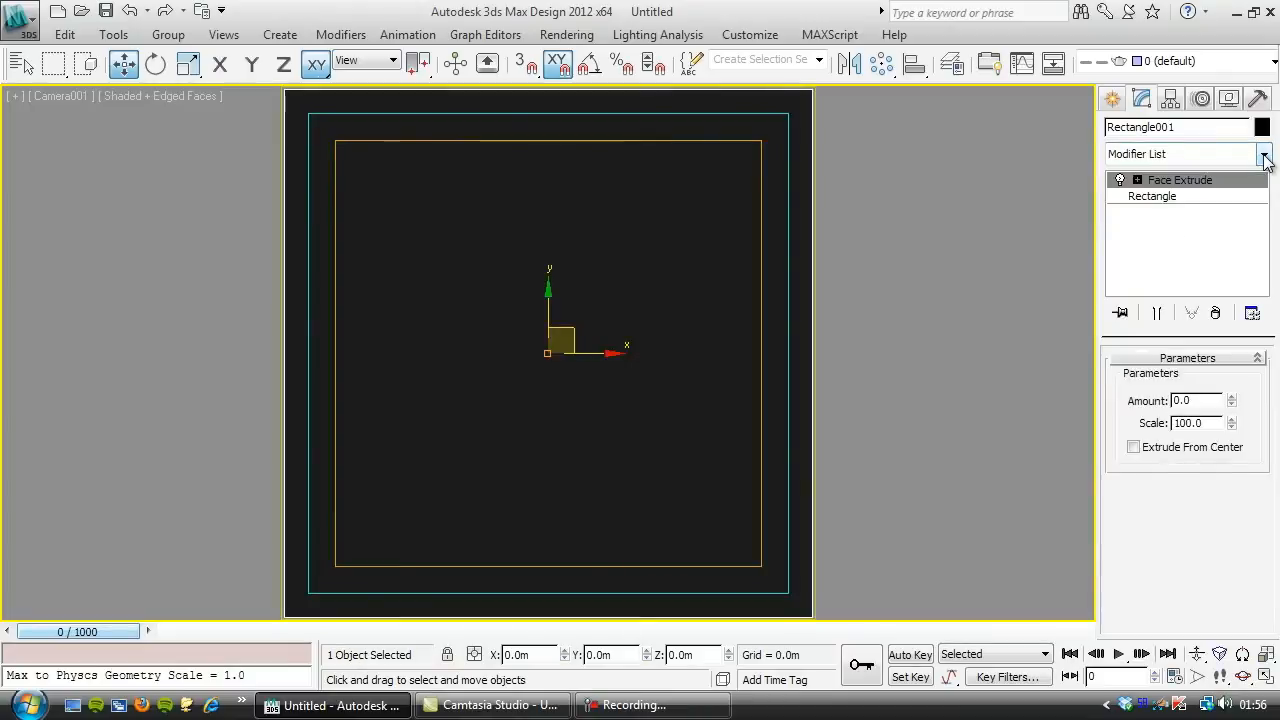
Step: Render the Camera001 view to check how the black rectangle fills the frame, and close the render
left_click_drag(823, 77, 490, 88)
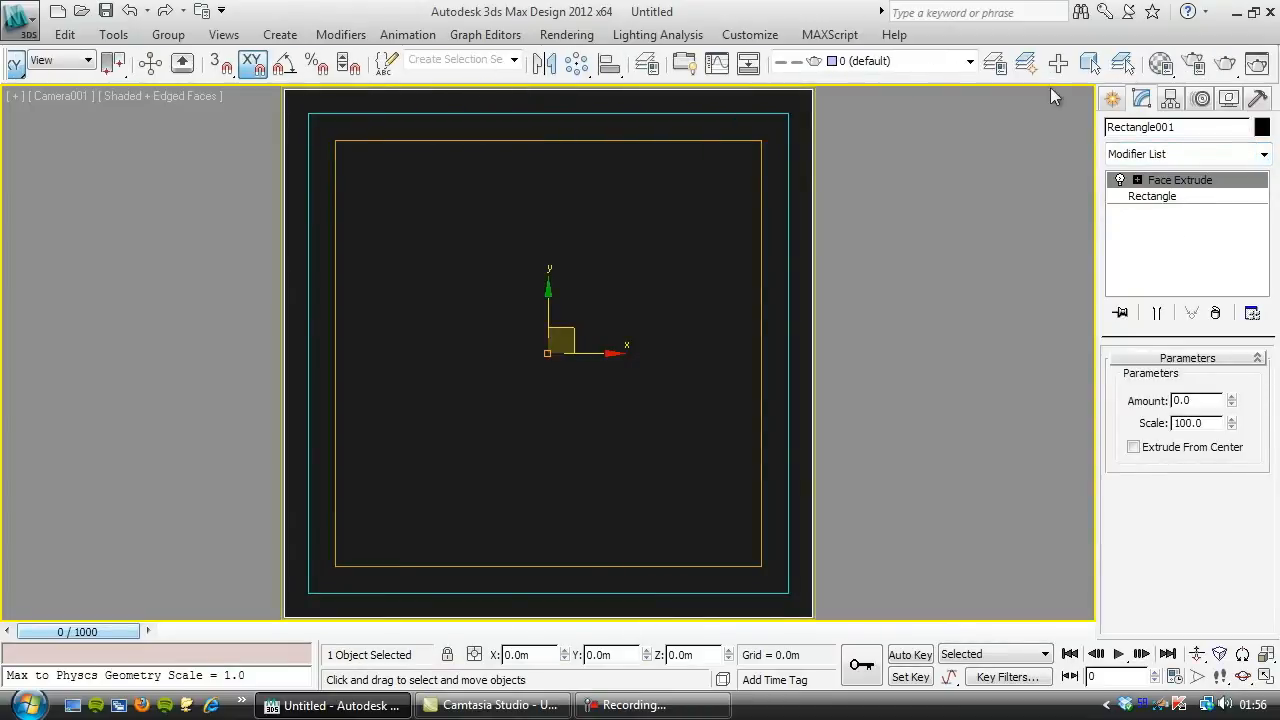
left_click(1225, 63)
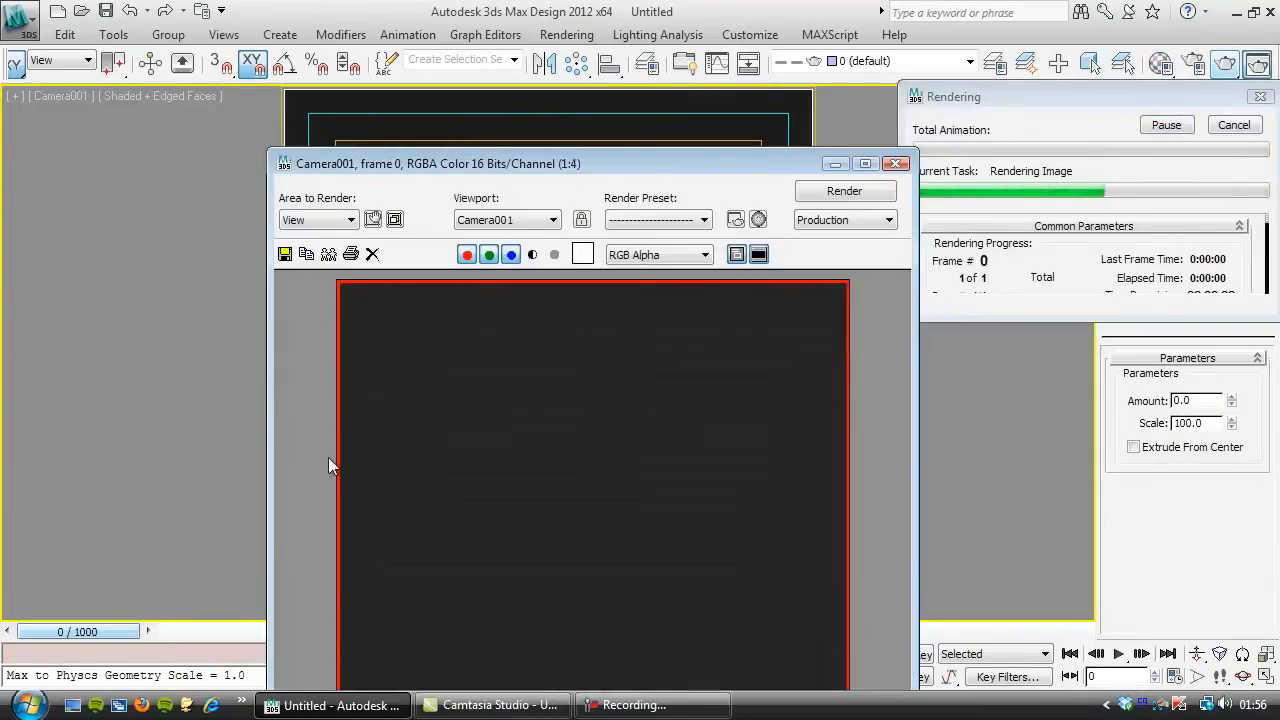
left_click_drag(474, 165, 271, 37)
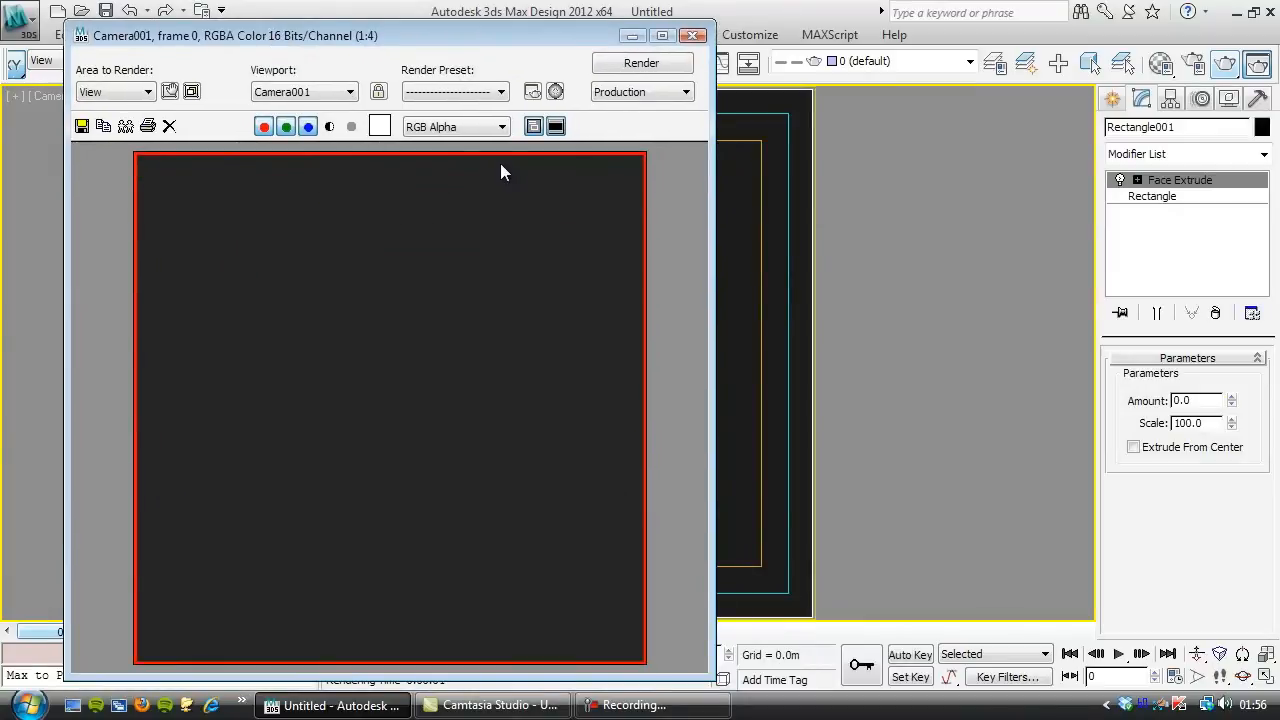
left_click(692, 37)
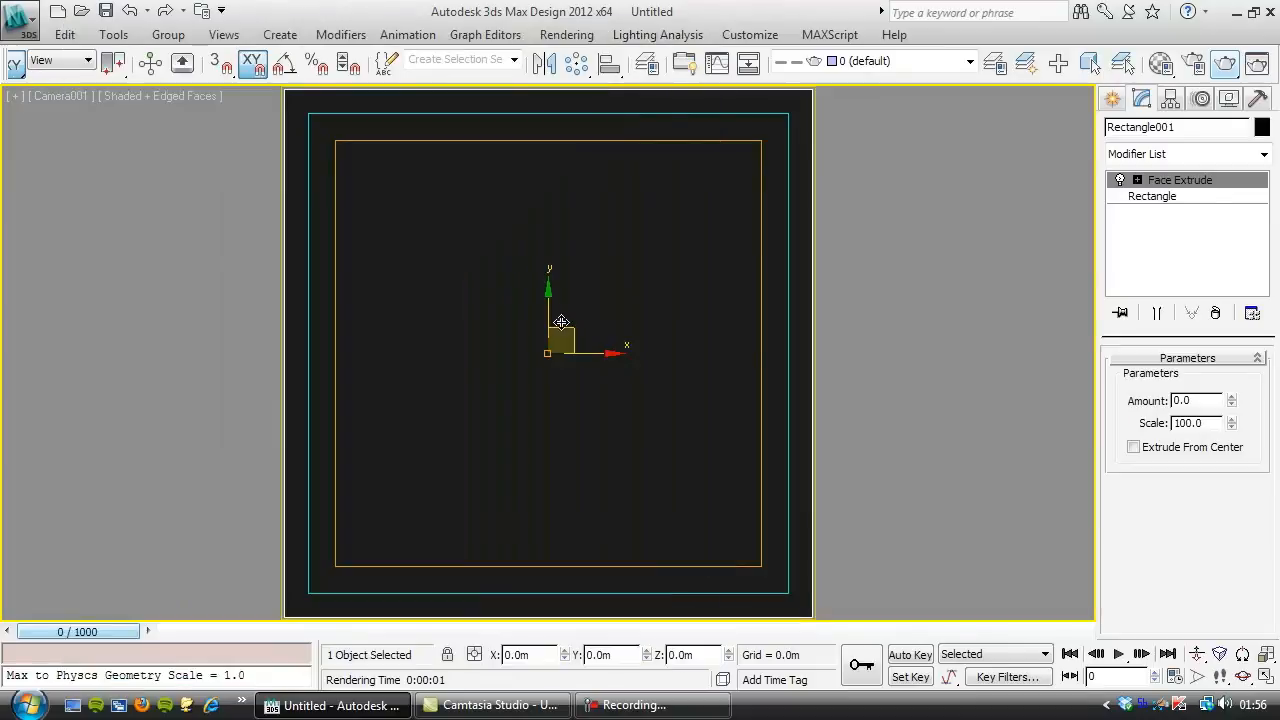
Step: Select Camera001 from the scene list and set its target distance to 109 m
left_click(846, 309)
key("h")
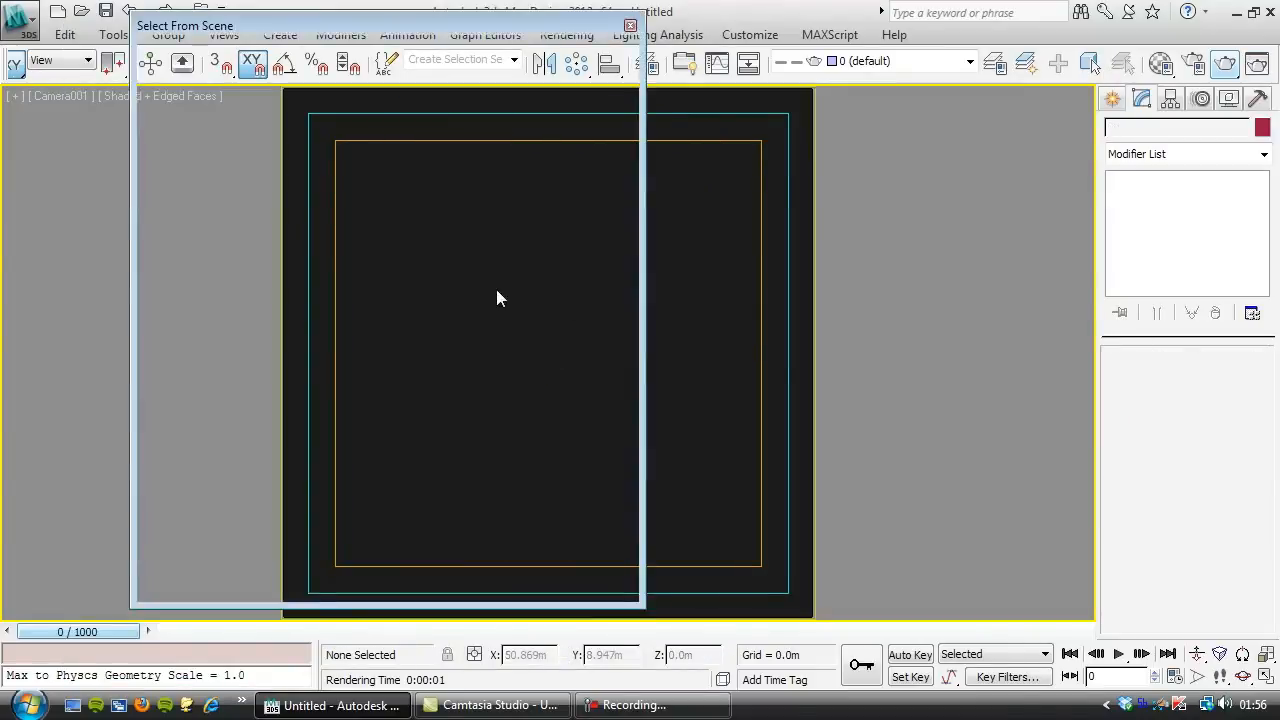
double_click(190, 143)
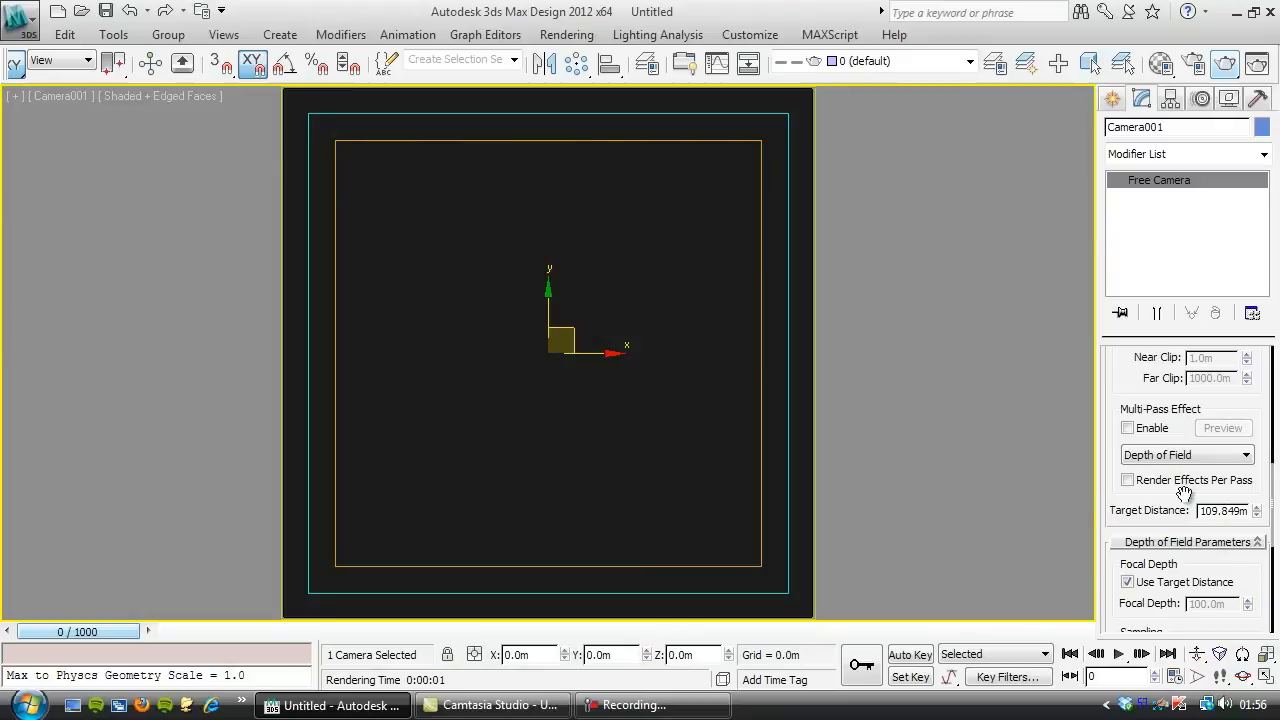
double_click(1213, 511)
type("109")
key("Return")
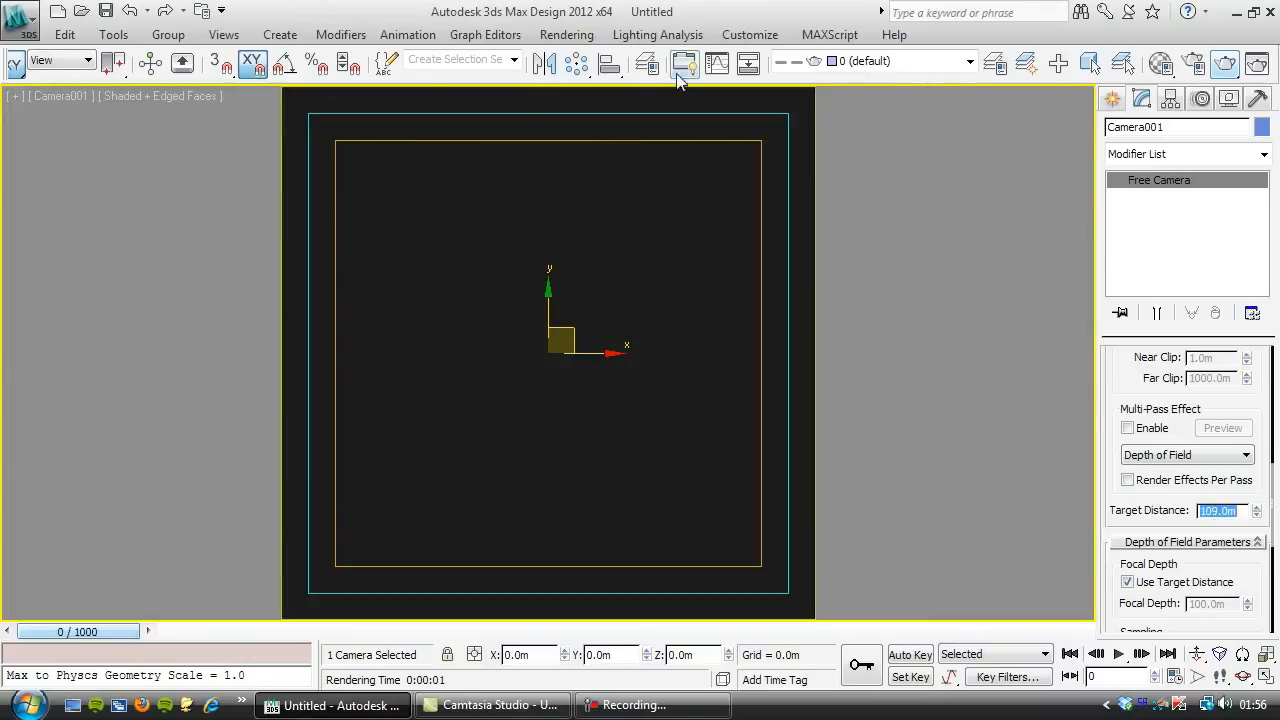
Step: Render the camera view and inspect the image's upper-left corner at 1:1 zoom
left_click(1226, 64)
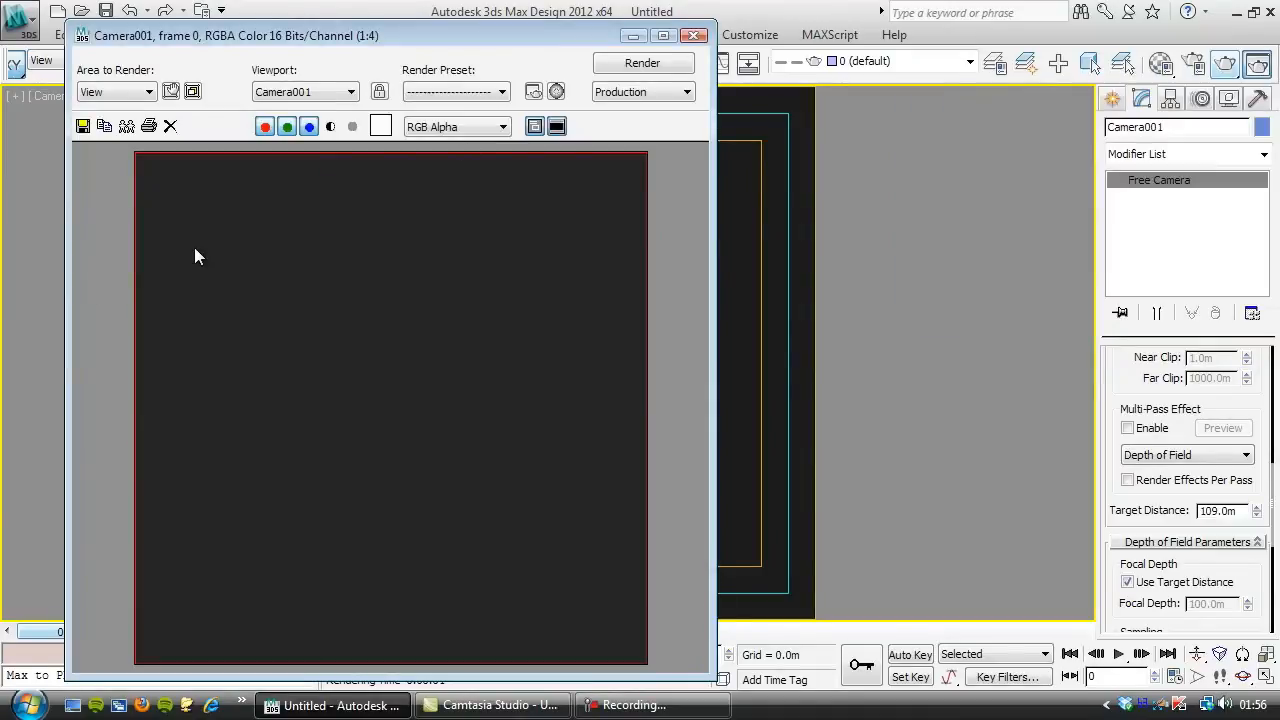
scroll(193, 252, "up", 1)
scroll(193, 252, "up", 1)
middle_click_drag(249, 300, 502, 647)
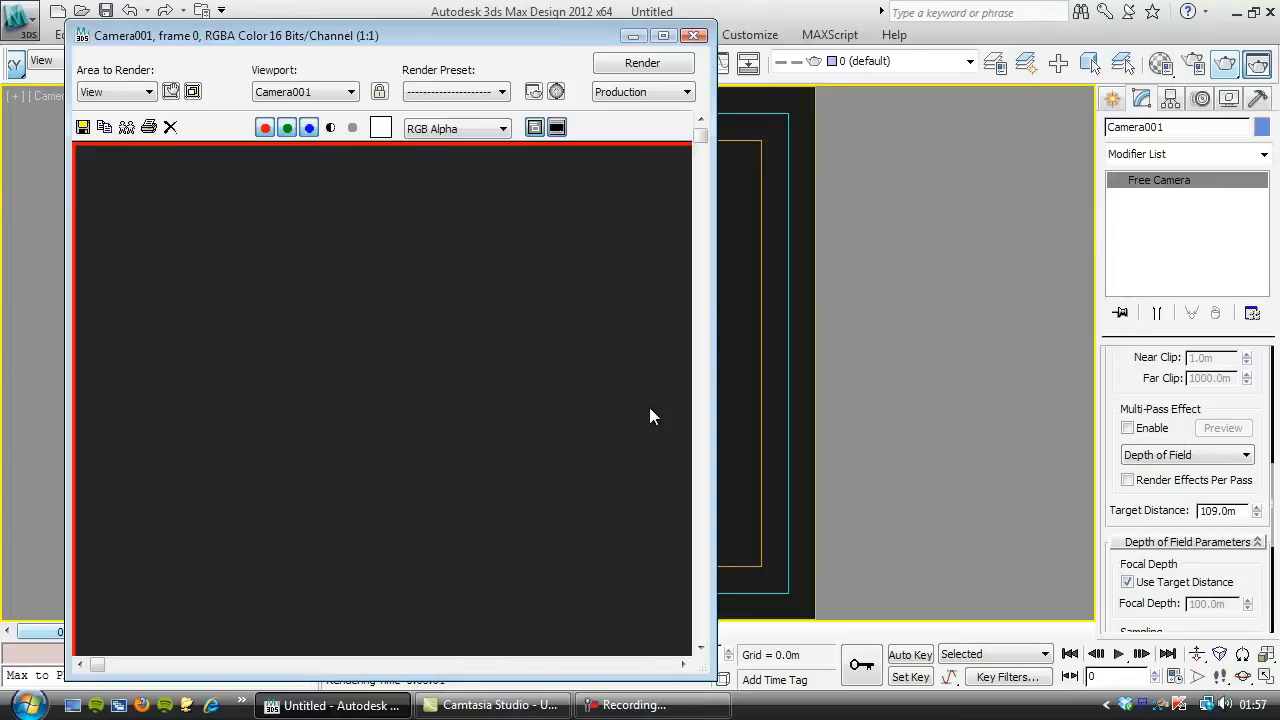
Step: Set the camera's target distance to 108 m and re-render the view
left_click_drag(1238, 511, 1225, 534)
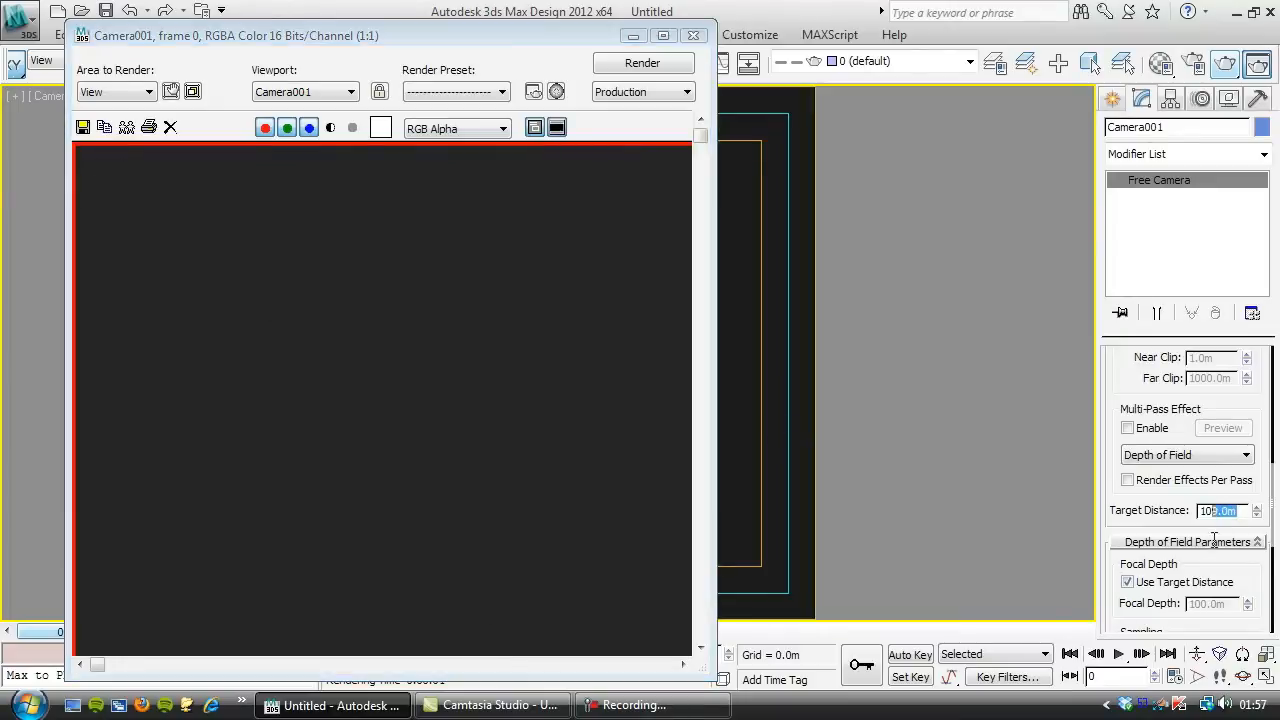
type("8")
key("Return")
left_click(623, 65)
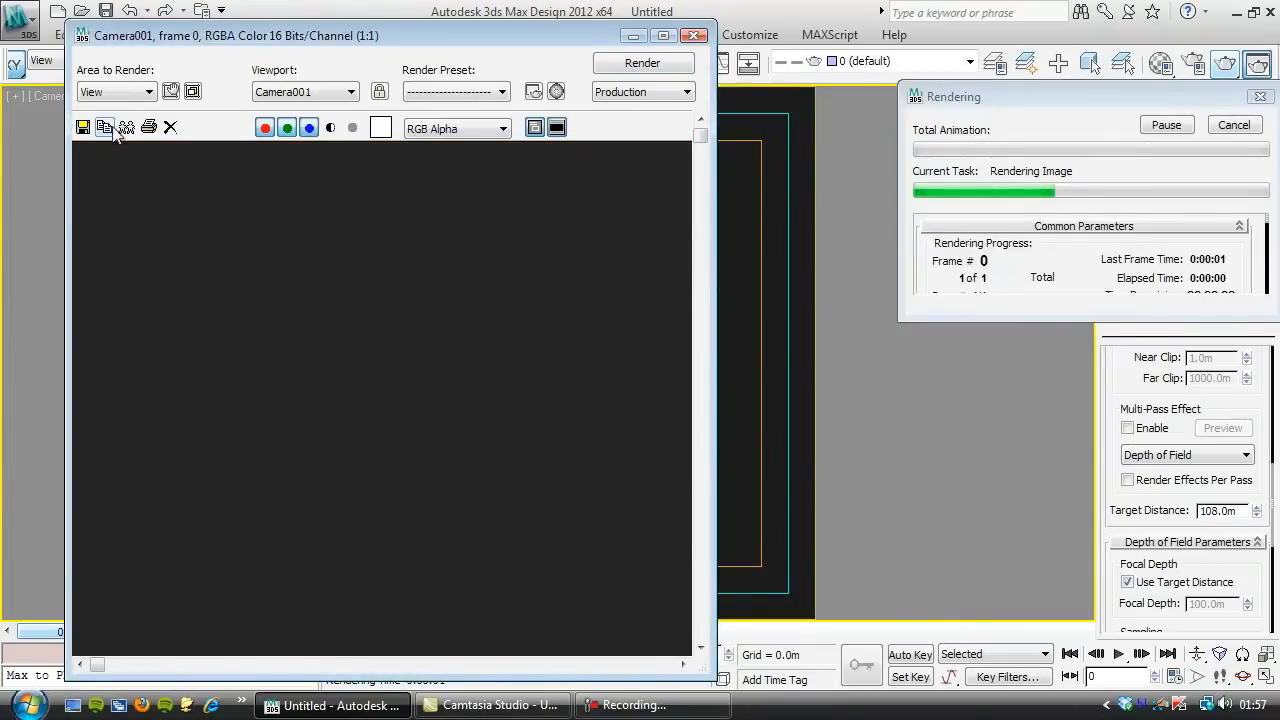
Step: Return the camera's target distance to 109 m, refine it to 108.9 m, and re-render the view
left_click_drag(1242, 511, 1214, 530)
key("Return")
left_click_drag(1240, 511, 1219, 535)
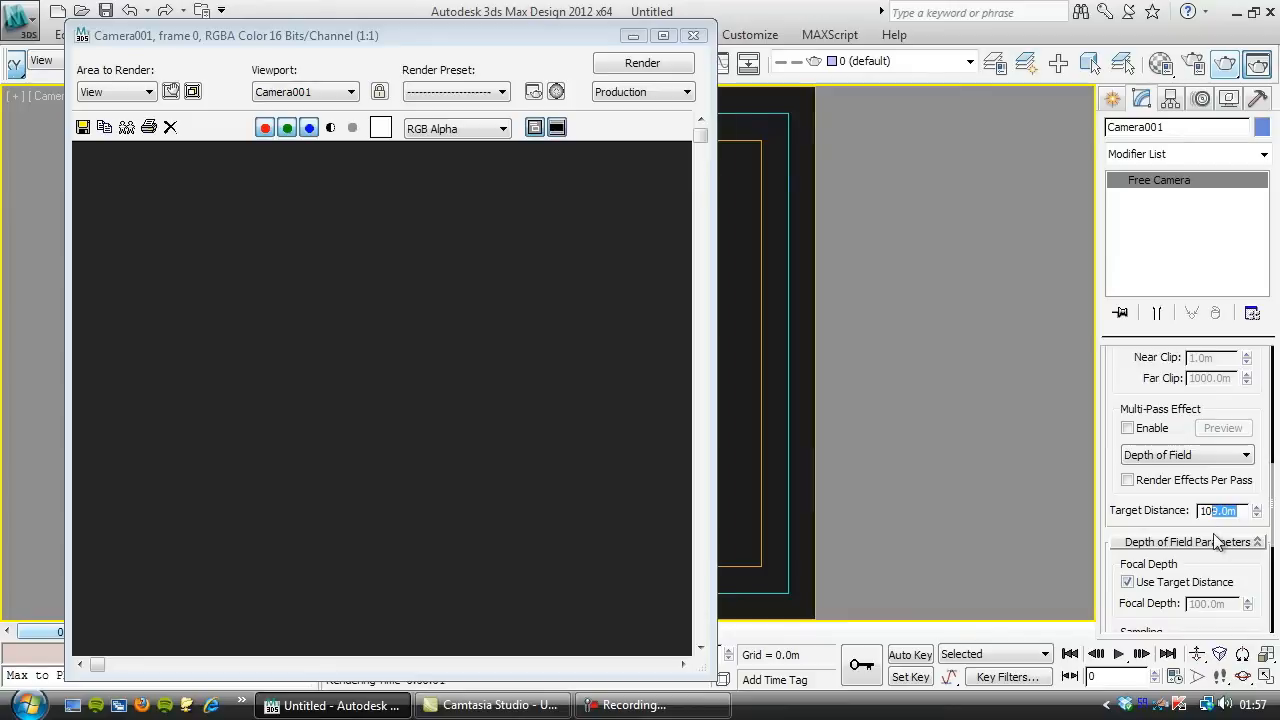
key("Return")
left_click_drag(1221, 510, 1275, 518)
type("9")
key("Return")
left_click(657, 70)
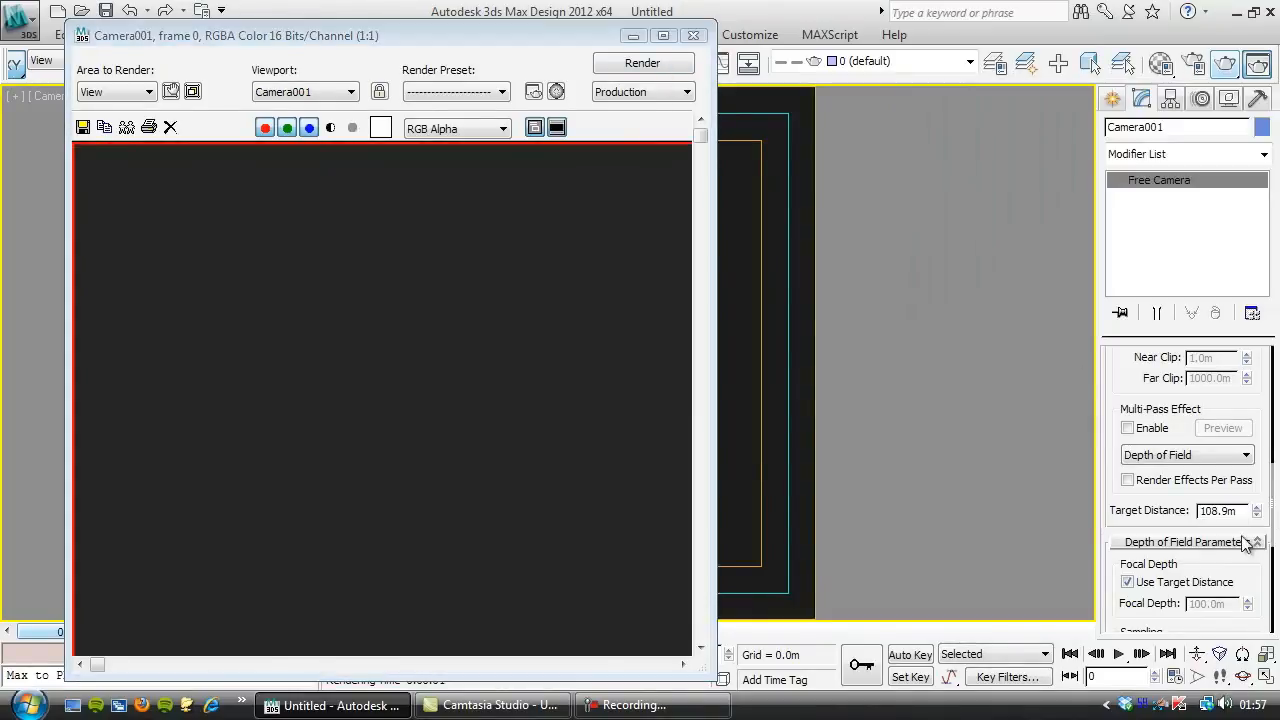
Step: Lower the camera's target distance to 108.8 m and 108.7 m, re-rendering after each change
key("Return")
left_click(648, 66)
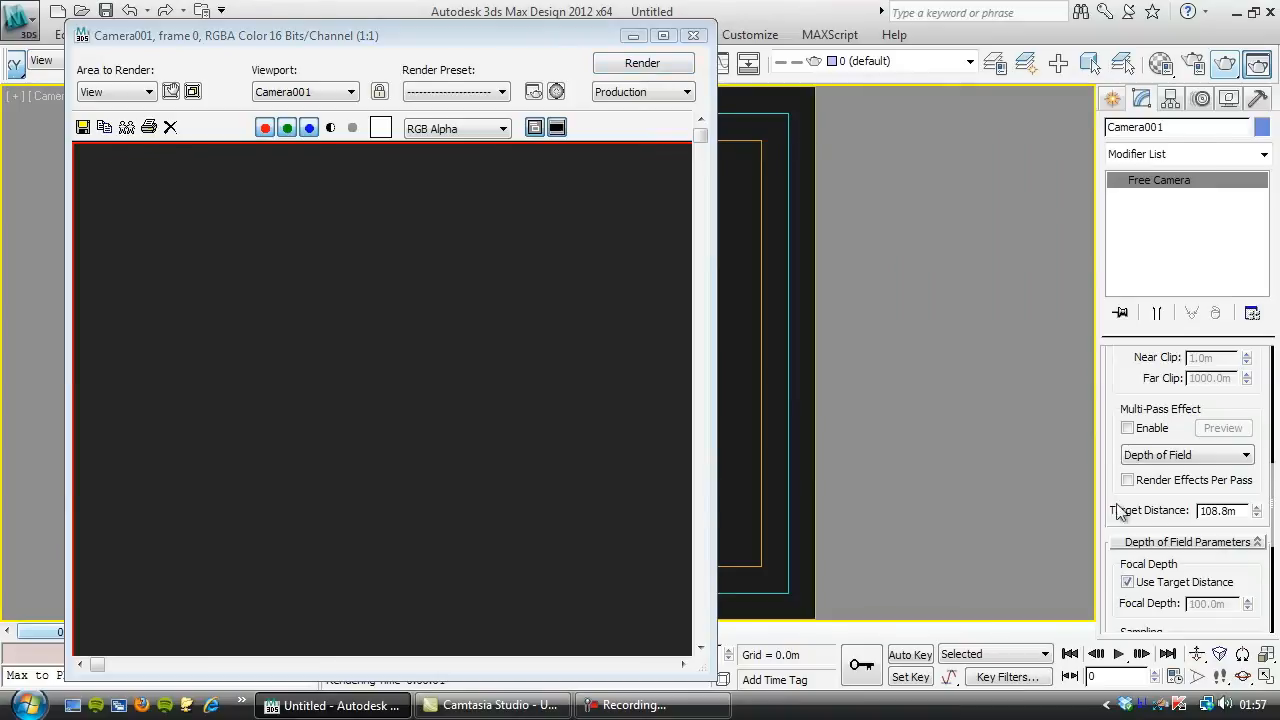
left_click_drag(1222, 512, 1263, 516)
left_click(1258, 514)
left_click(622, 66)
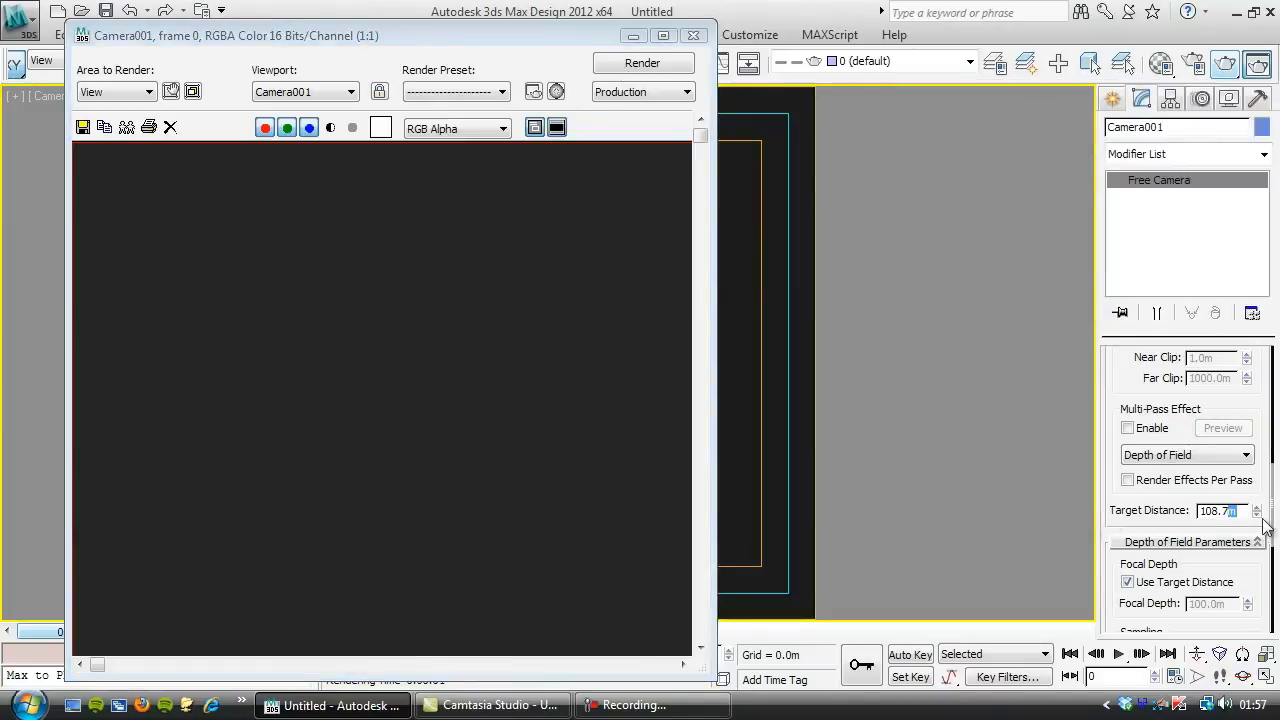
Step: Set the camera's target distance to 108.6 m, re-render to check the border, and close the render
type("108.6")
key("Return")
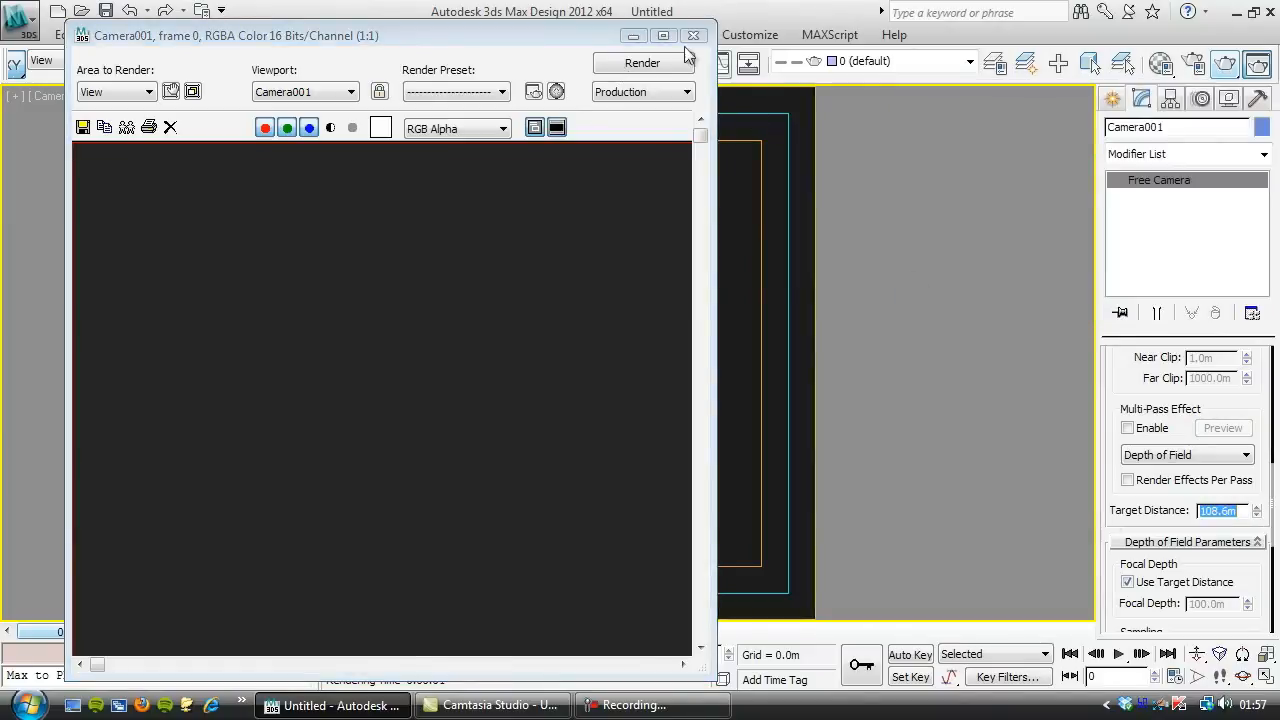
left_click(633, 66)
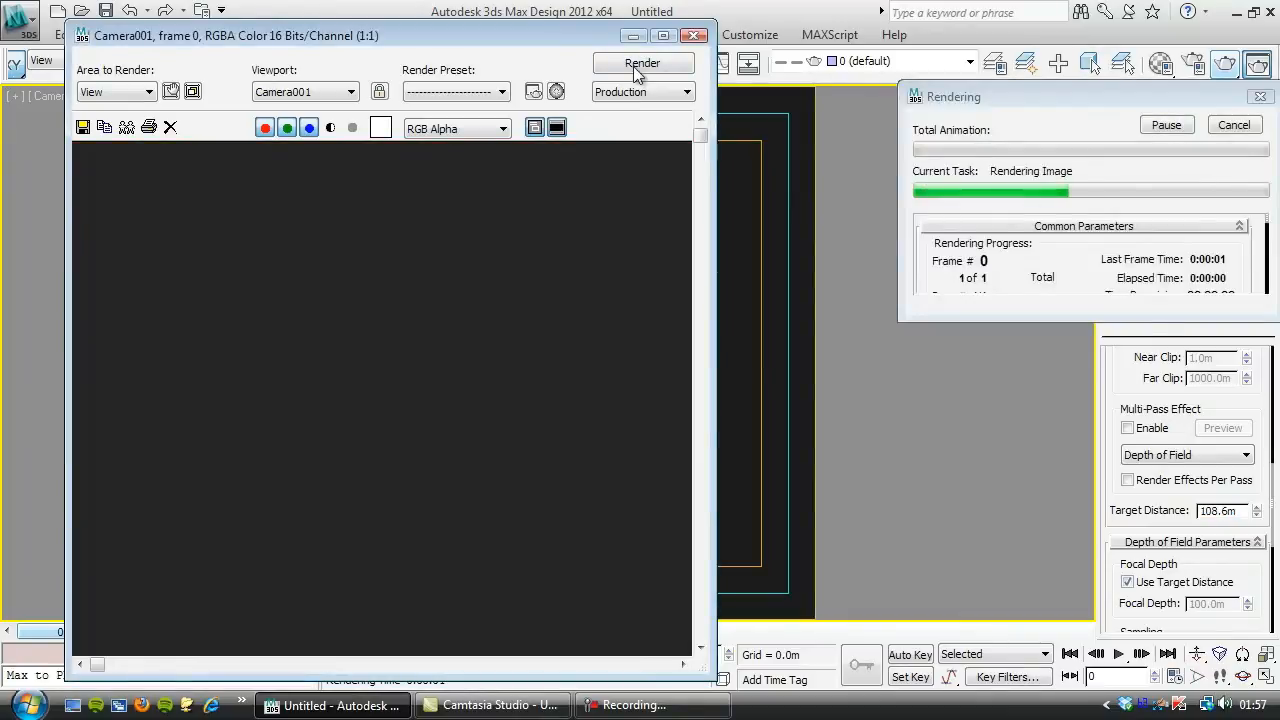
left_click(692, 36)
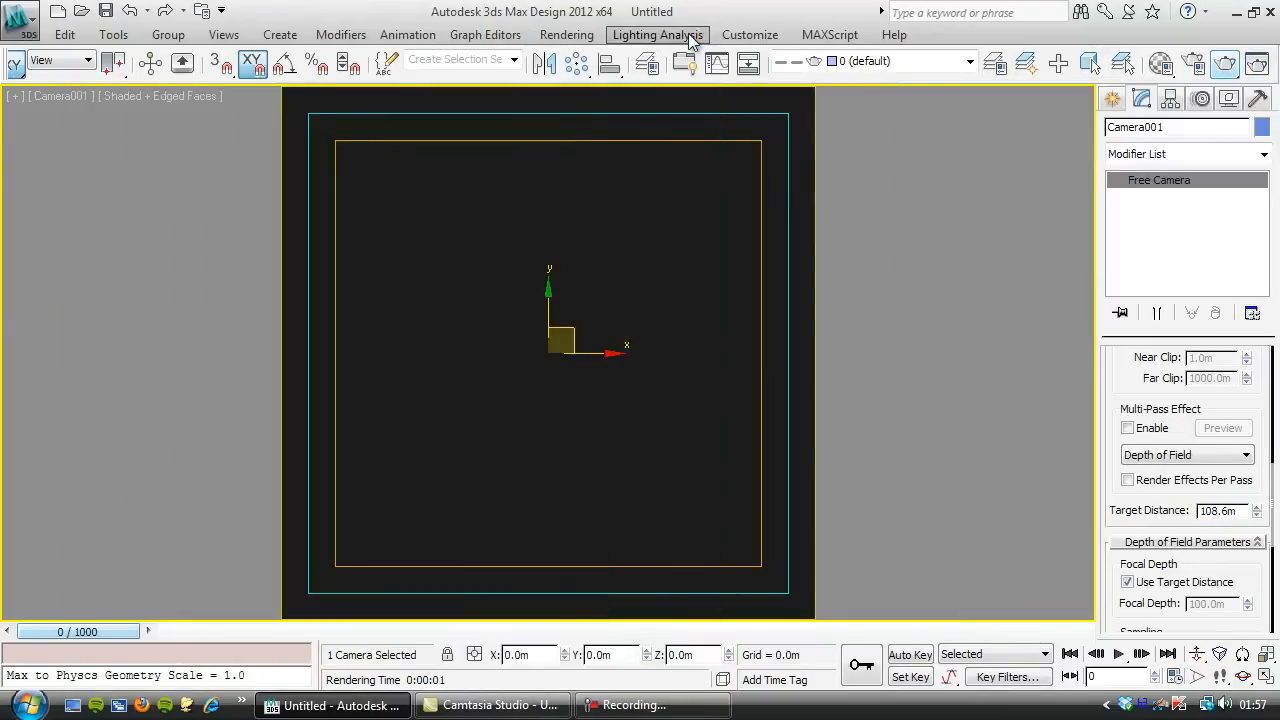
Step: Restore the four-viewport layout with the Camera001 view in the first viewport
key("p")
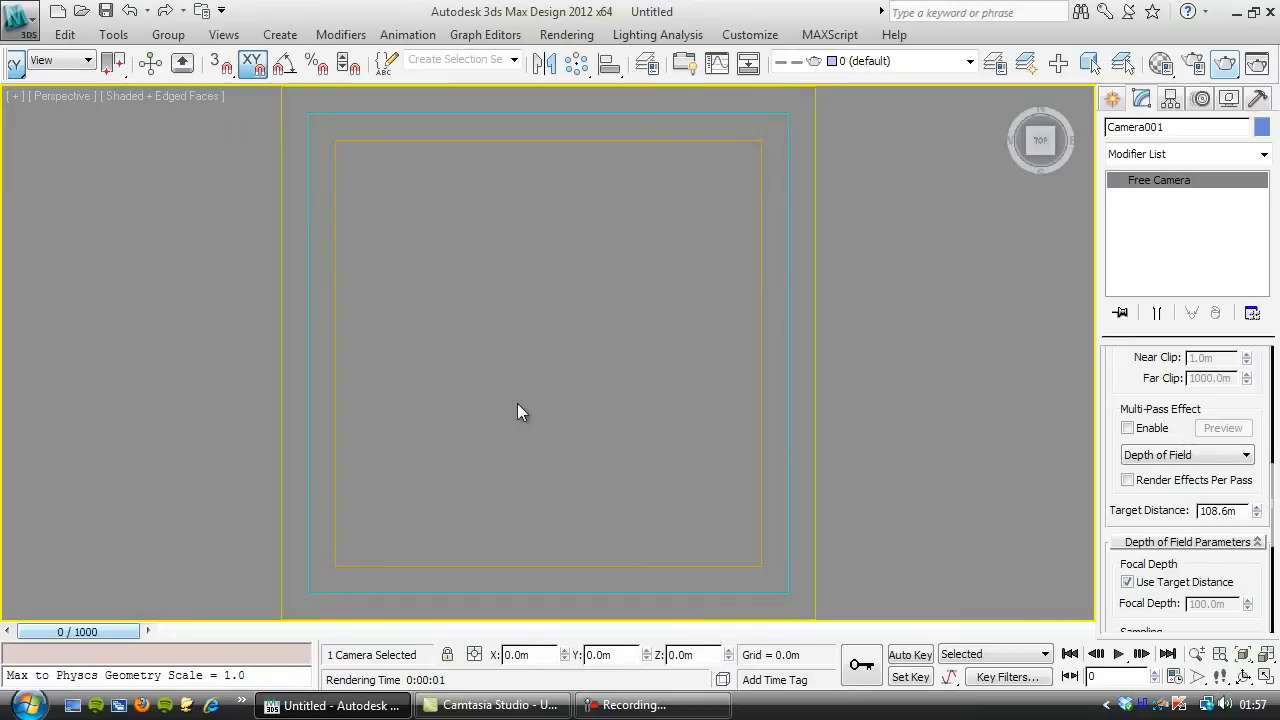
key("alt+w")
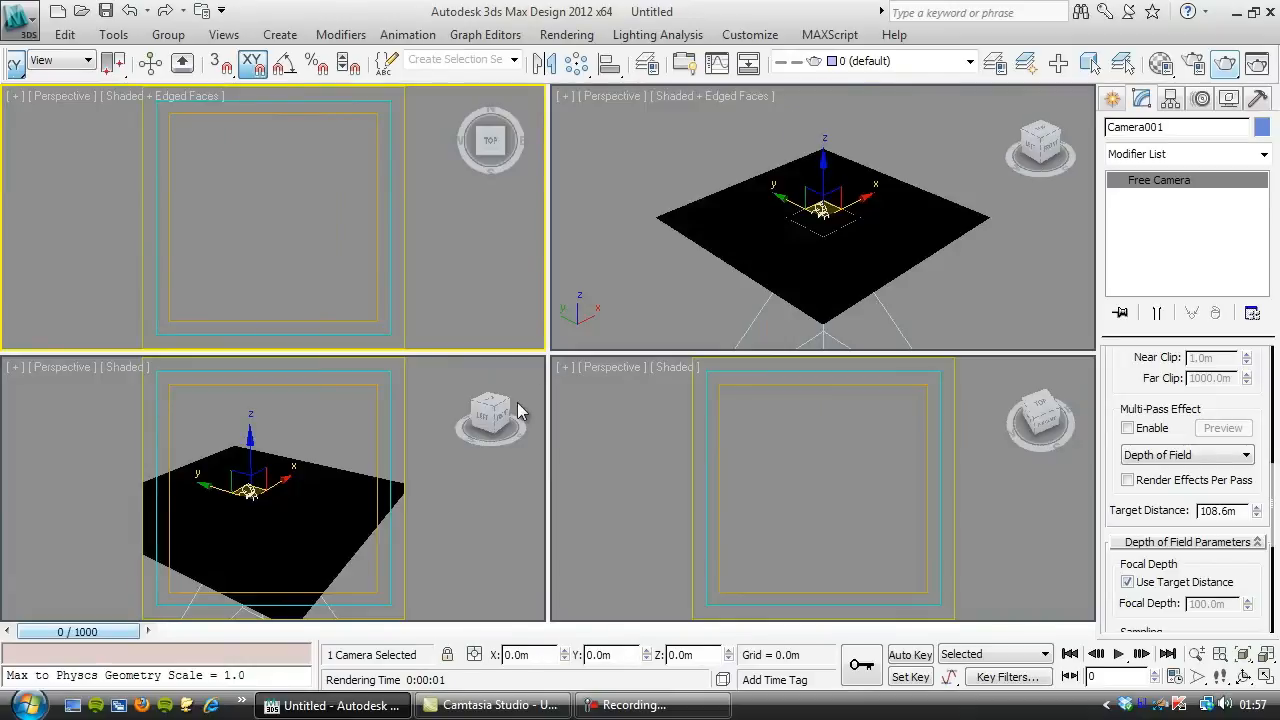
key("ctrl+v")
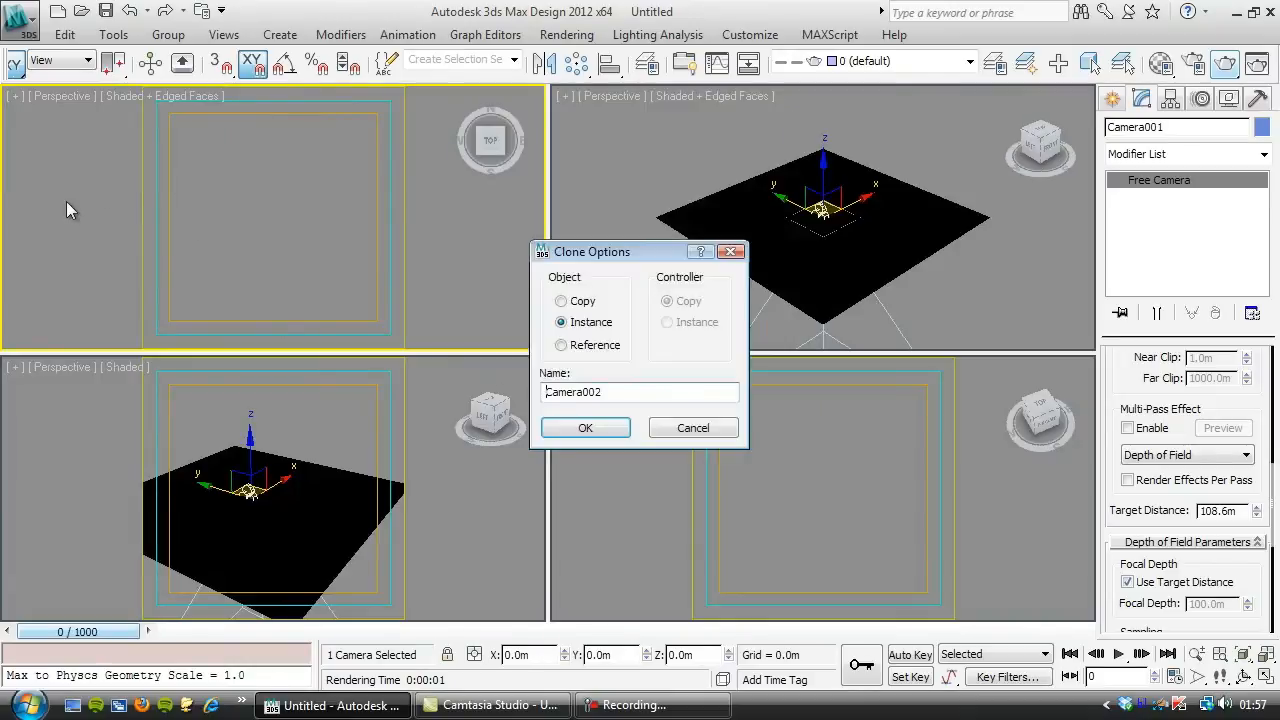
left_click(693, 428)
key("c")
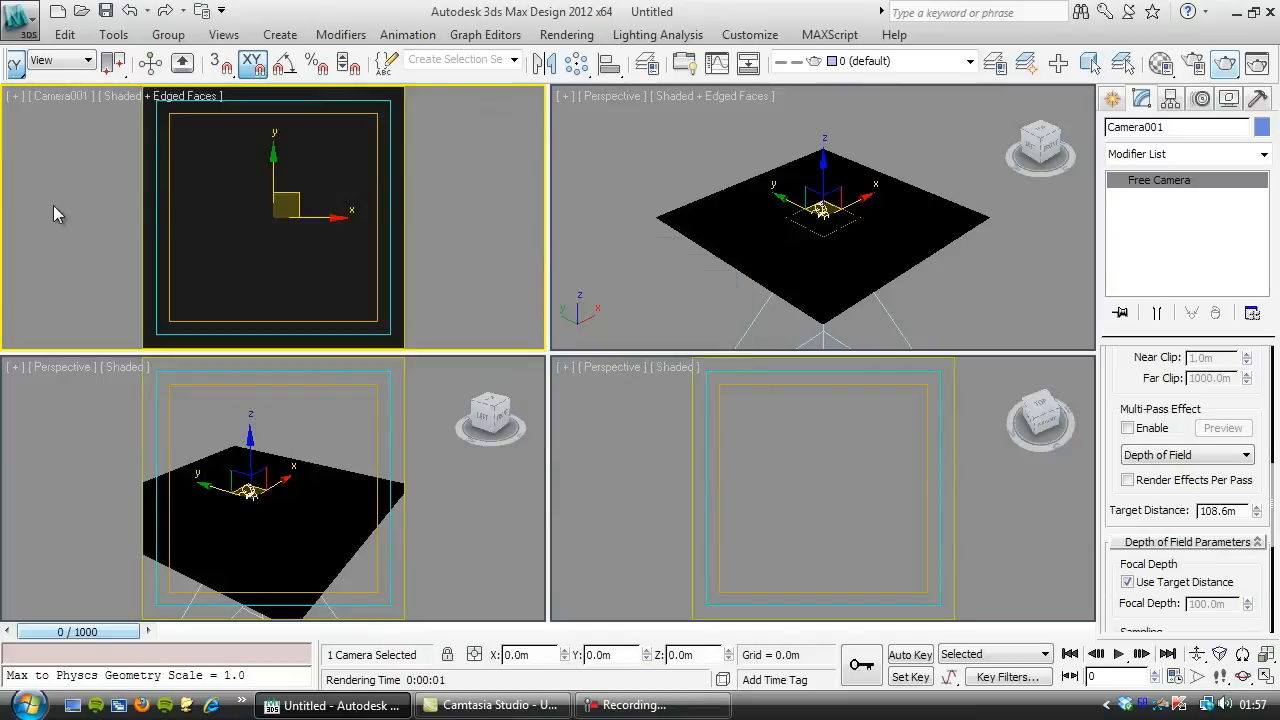
Step: Select the black rectangle in the perspective view and remove its Face Extrude modifier
middle_click_drag(329, 436, 355, 421)
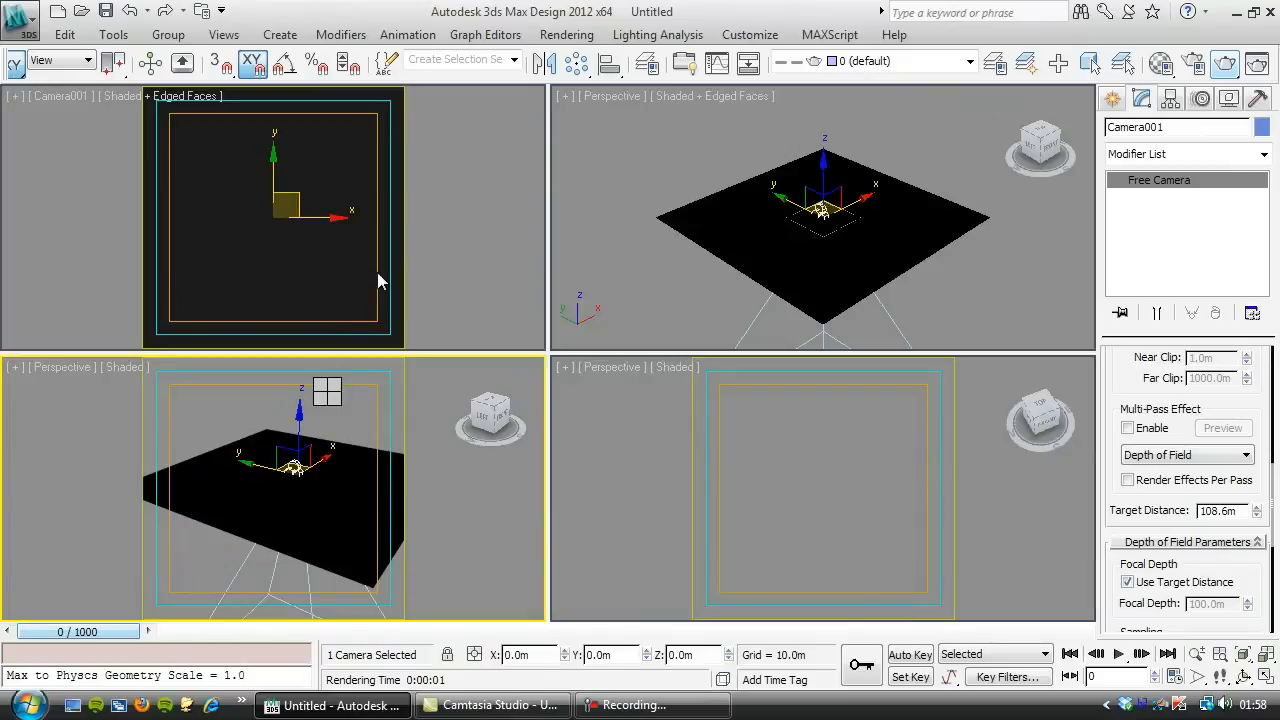
key("ctrl+d")
mouse_move(318, 464)
middle_mouse_down()
mouse_move(306, 446)
mouse_move(308, 470)
middle_mouse_up()
left_click(249, 480)
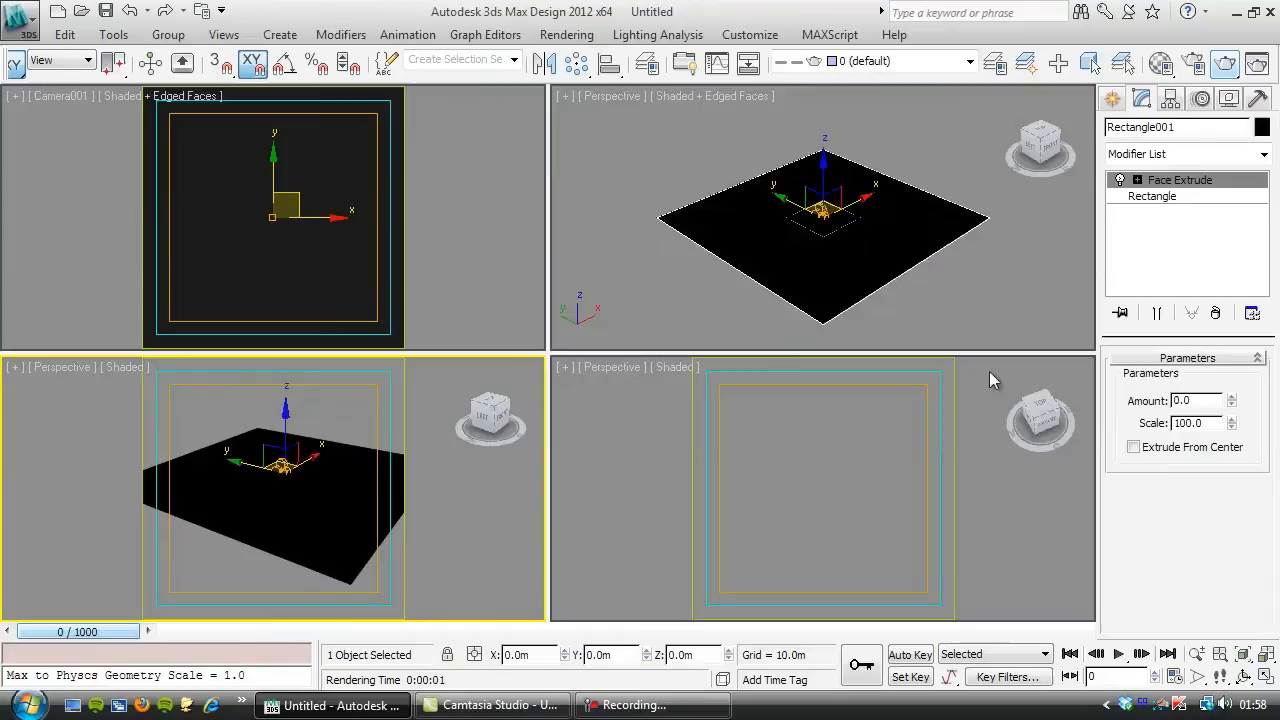
left_click(1137, 181)
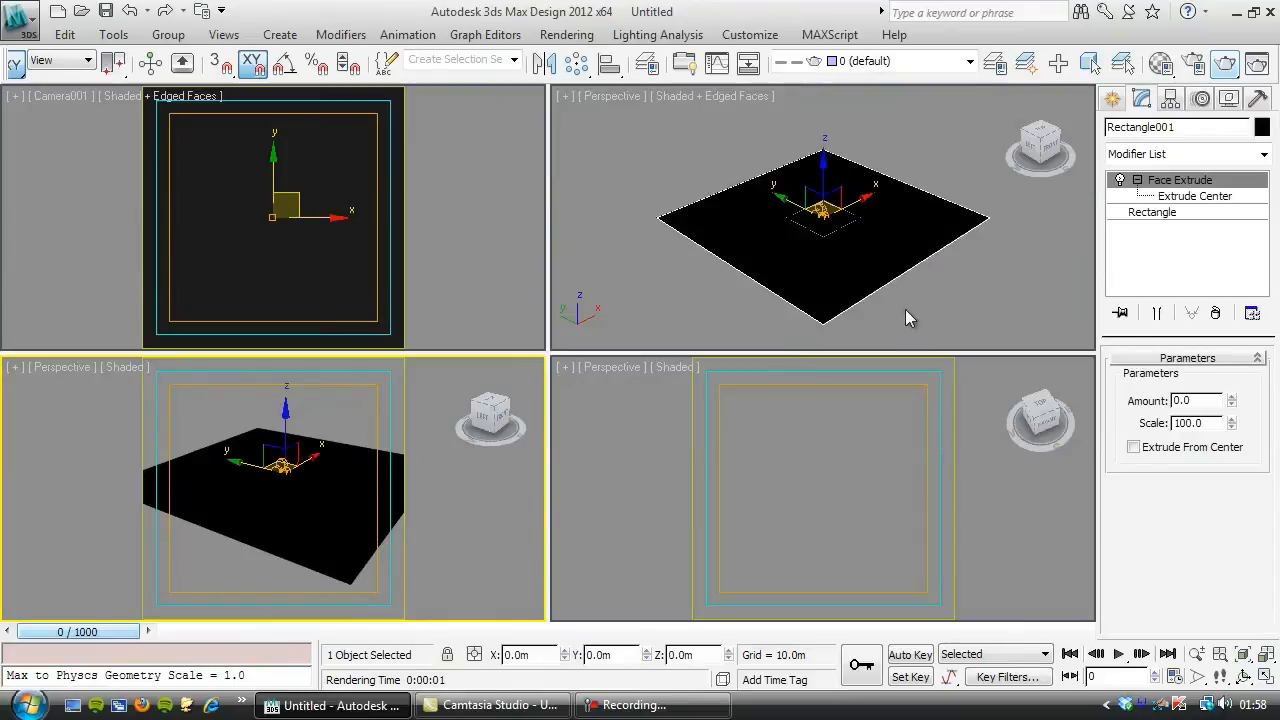
left_click(1215, 313)
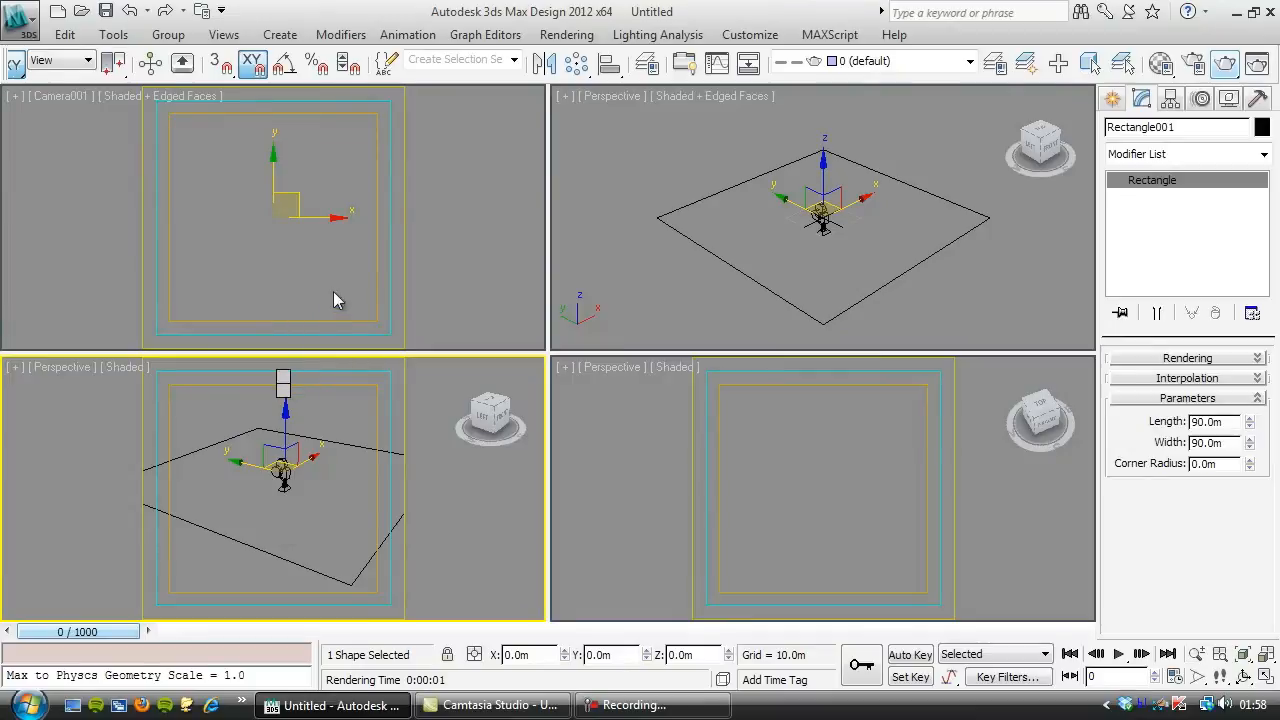
Step: Unhide the Terrain001 object and select the terrain in the shaded perspective view
key("5")
left_click(190, 243)
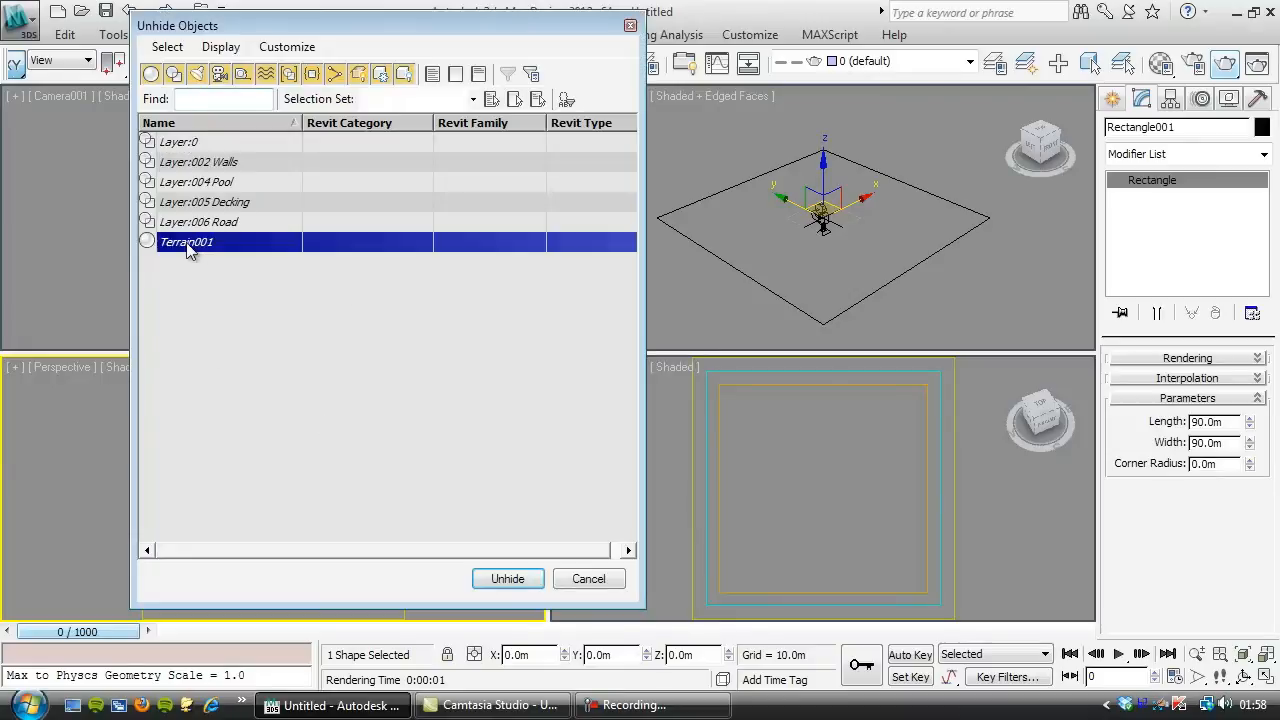
left_click(494, 580)
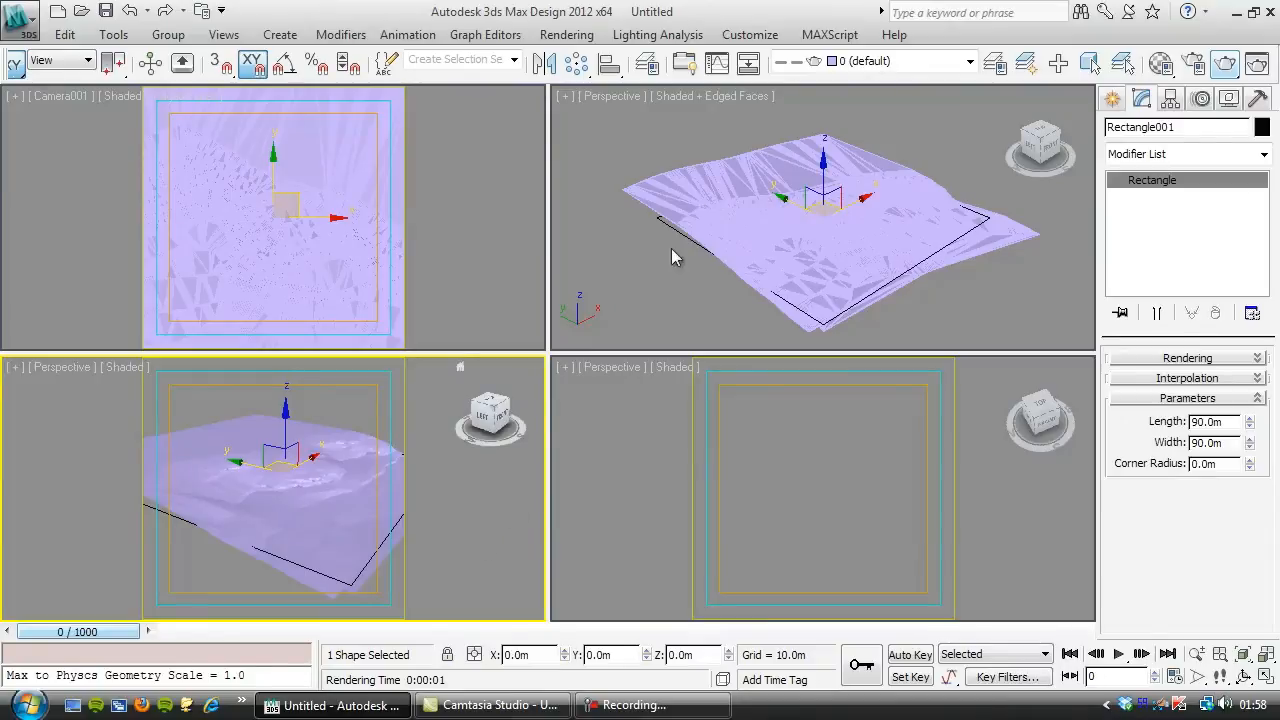
left_click(694, 196)
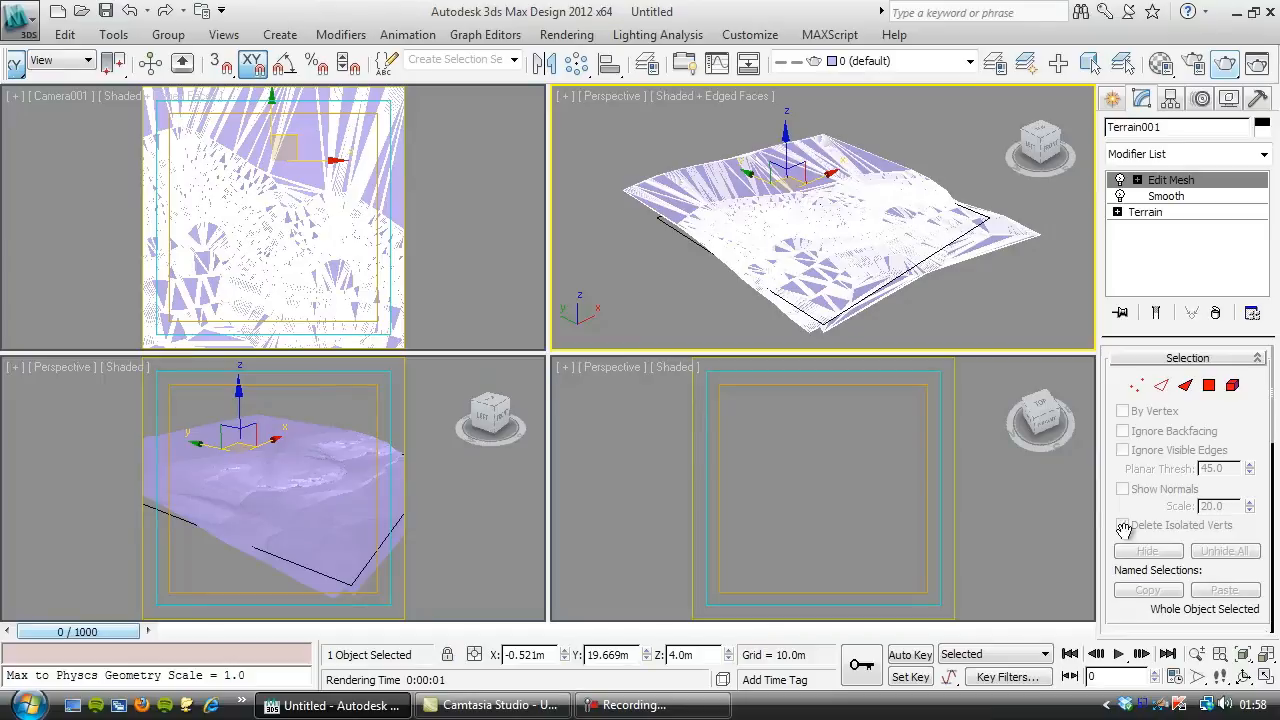
Step: Create a Standard material with self-illumination 100 in the first empty sample slot after the used ones and assign it to Terrain001
key("alt+w")
middle_click_drag(698, 332, 708, 319)
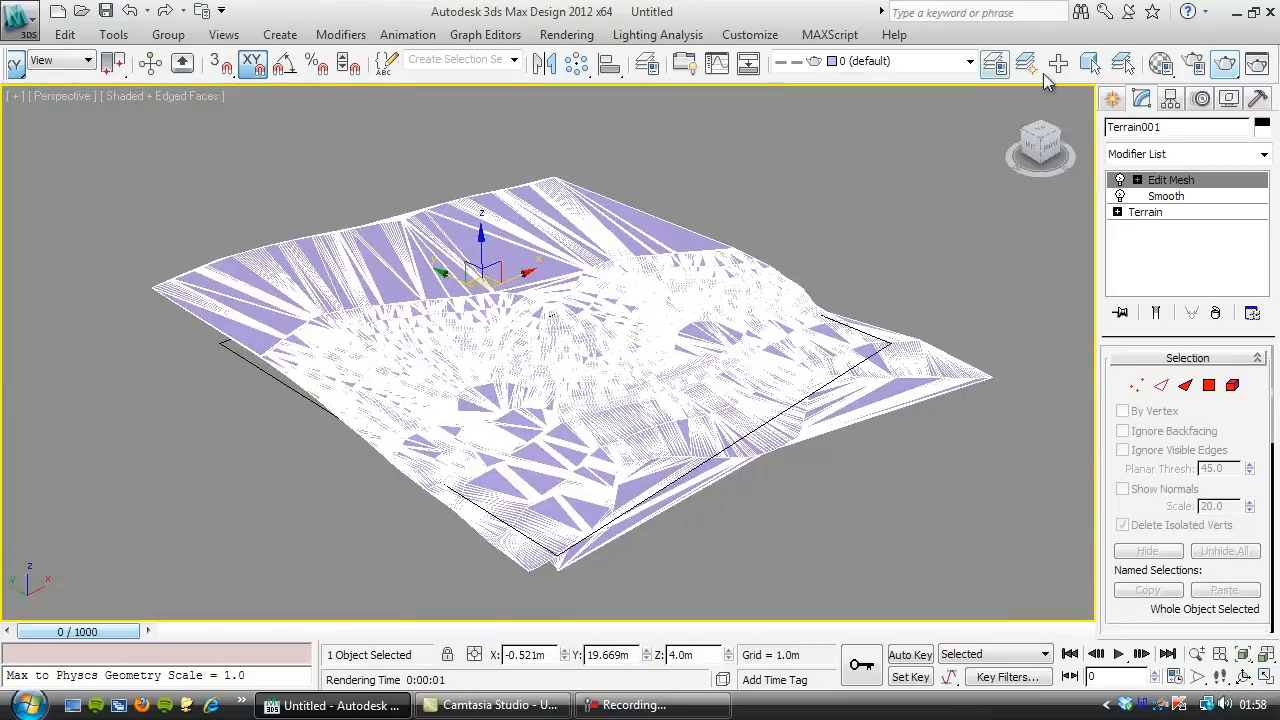
left_click(1160, 63)
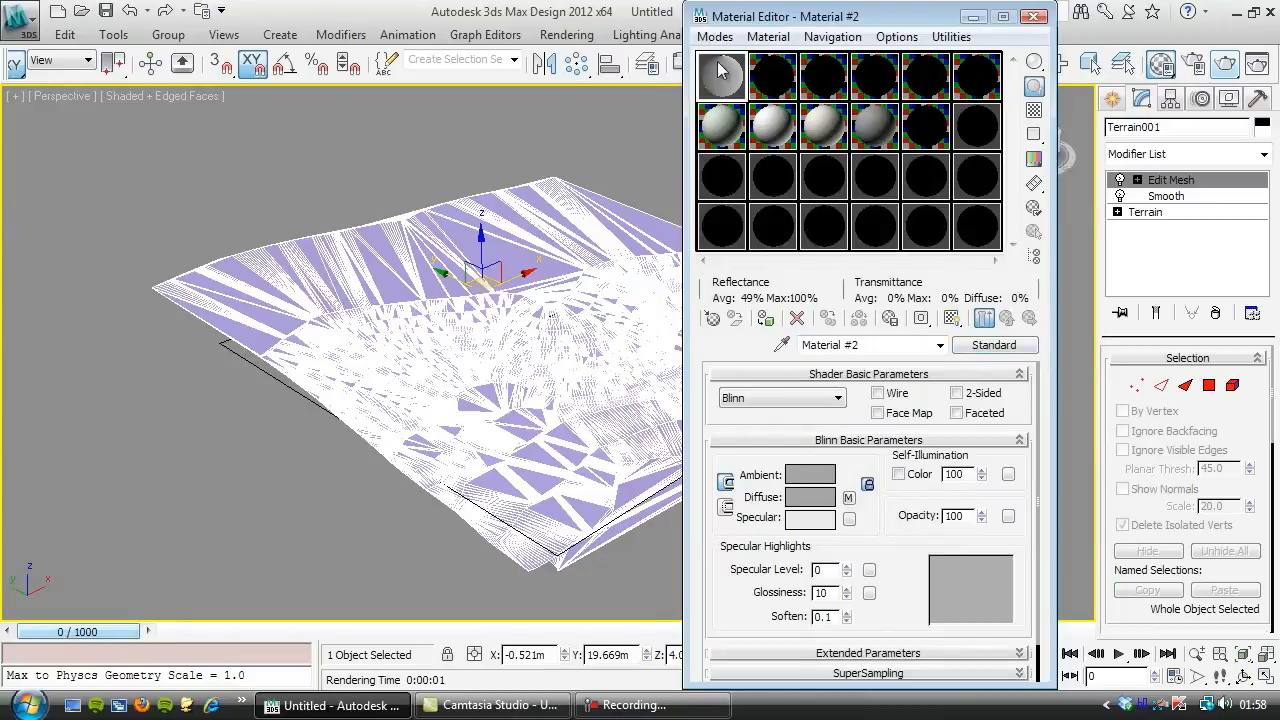
left_click(727, 186)
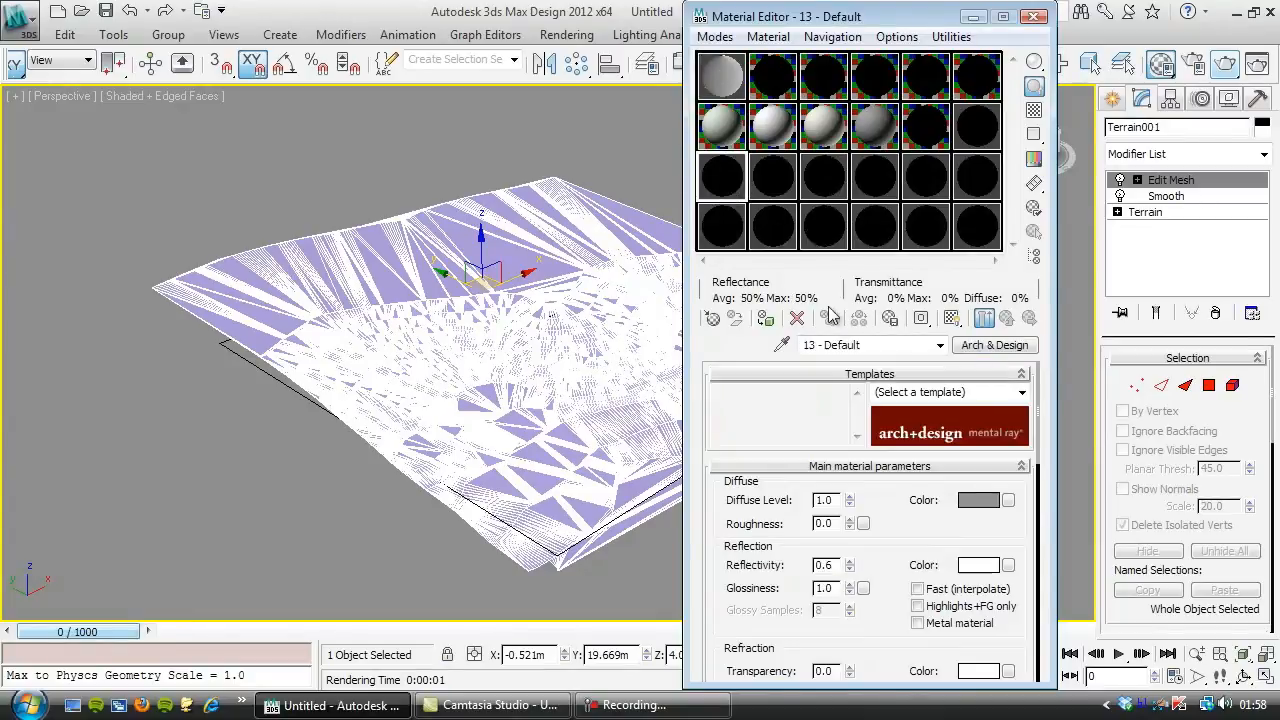
left_click(712, 318)
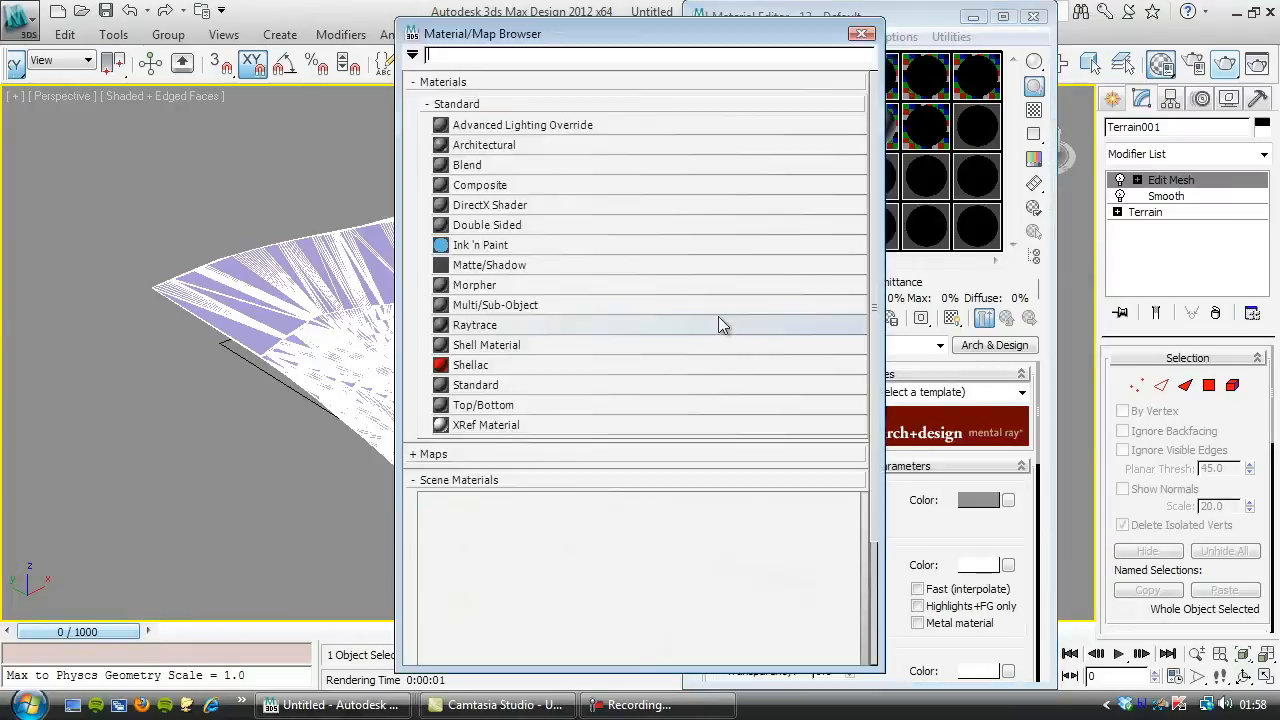
double_click(488, 388)
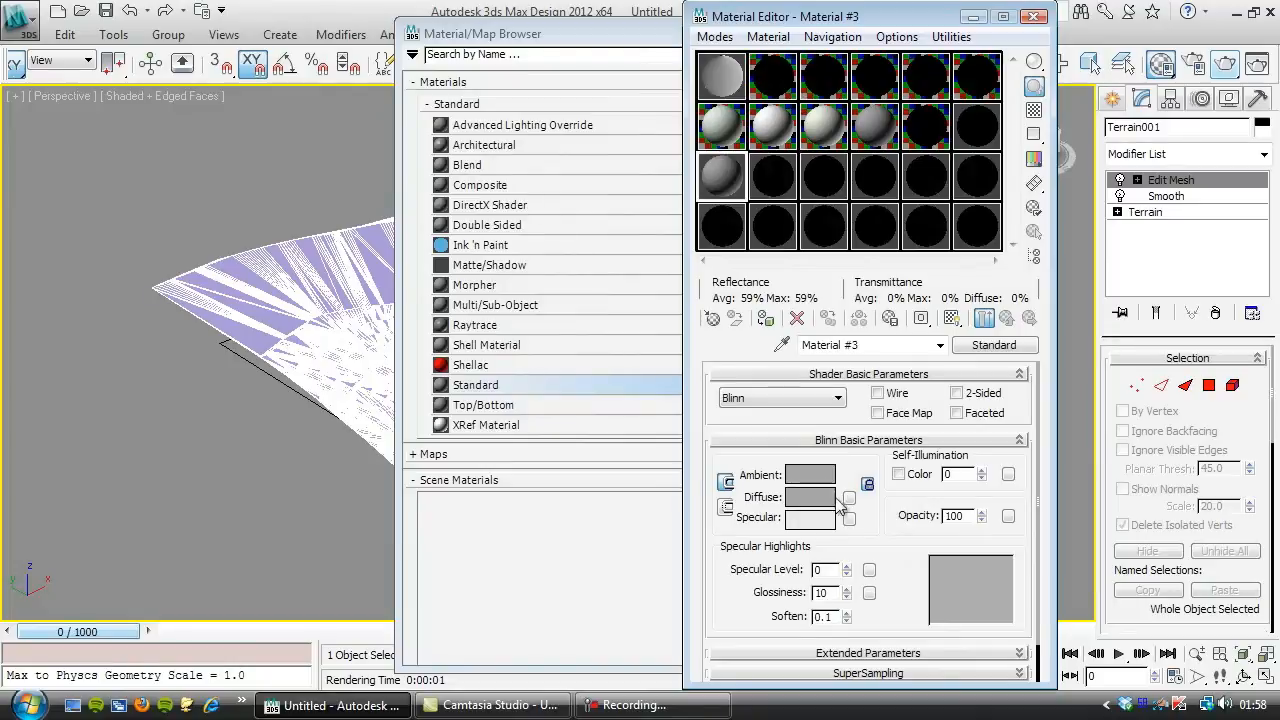
left_click_drag(984, 477, 983, 350)
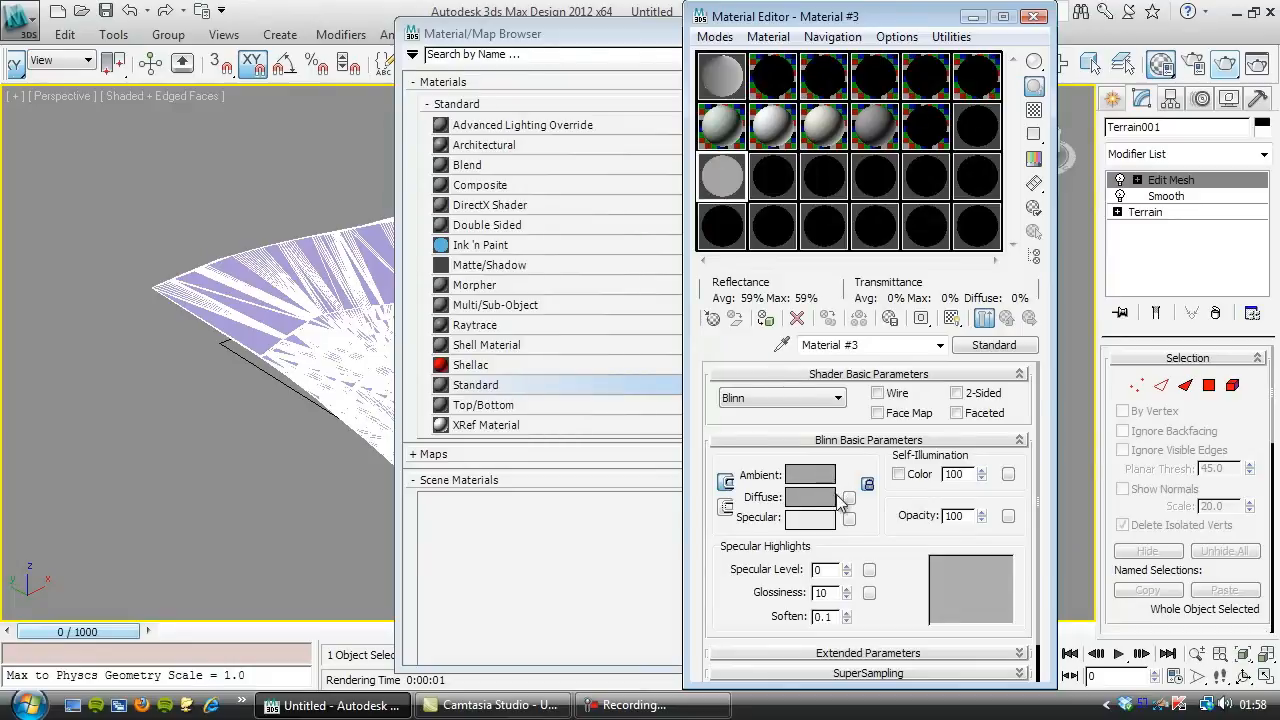
left_click(765, 318)
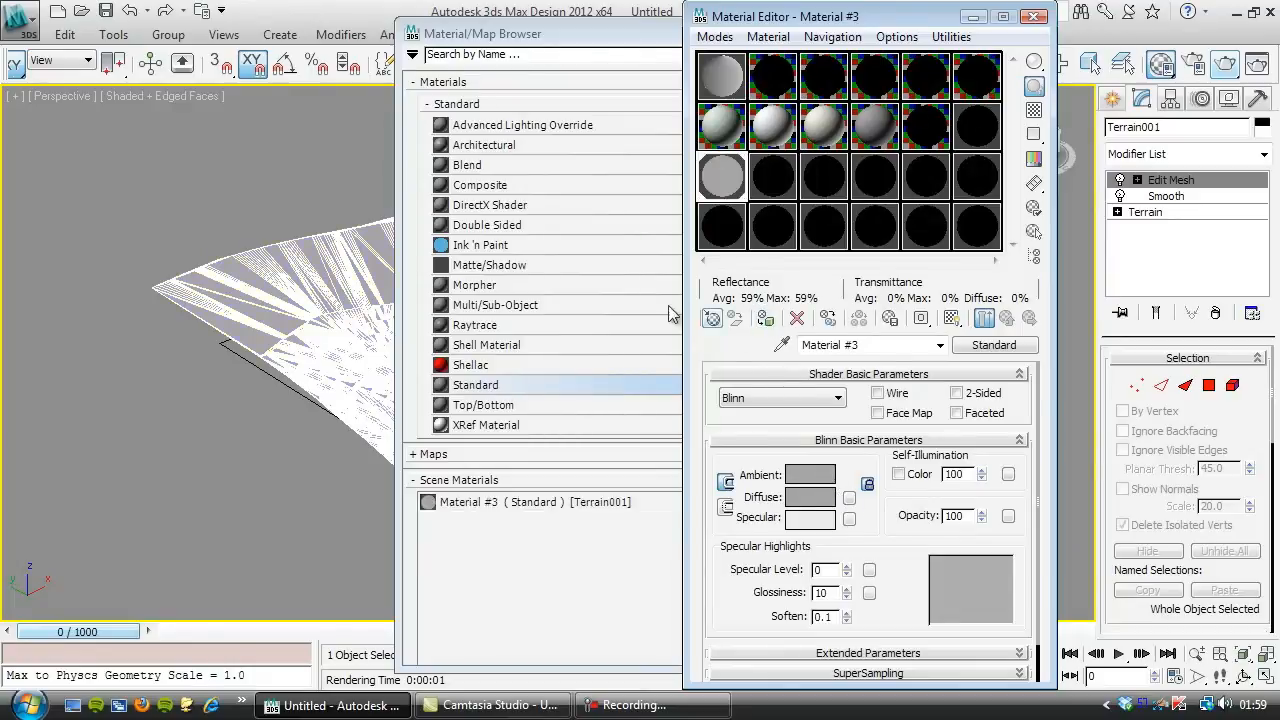
Step: Switch the maximized perspective view's shading to Consistent Colors
left_click(151, 102)
left_click(200, 163)
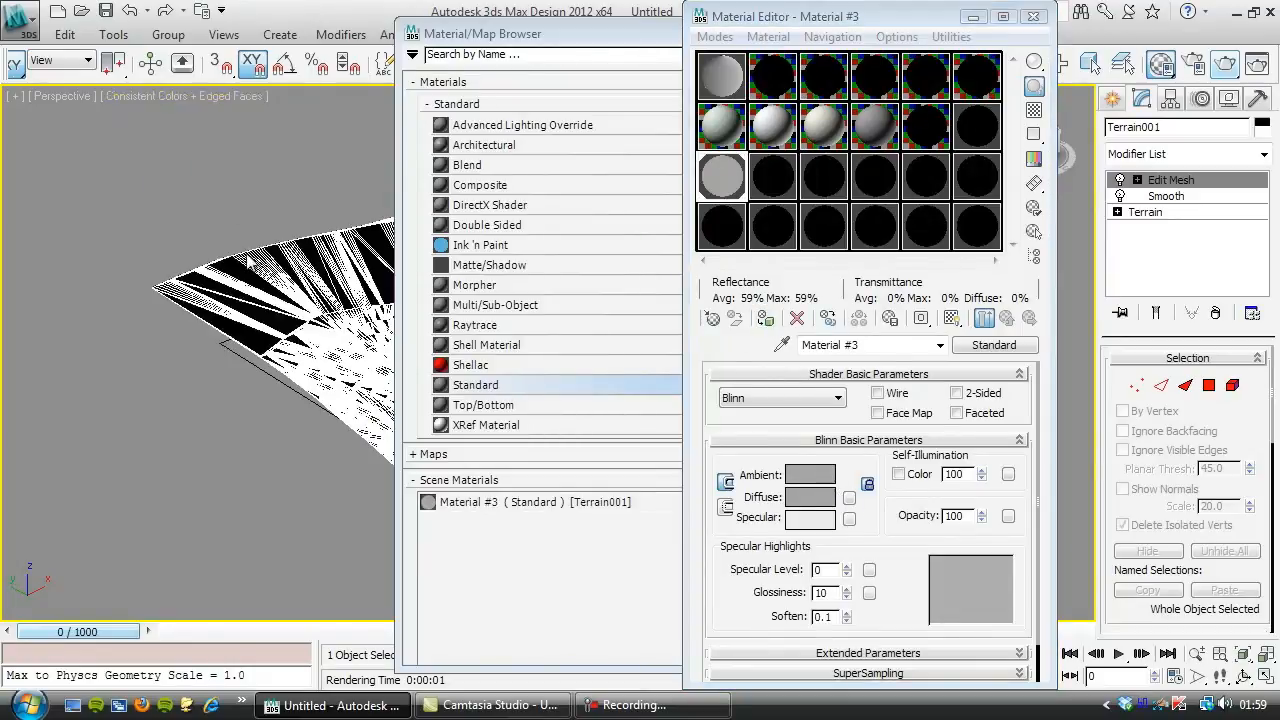
middle_click_drag(293, 326, 107, 315)
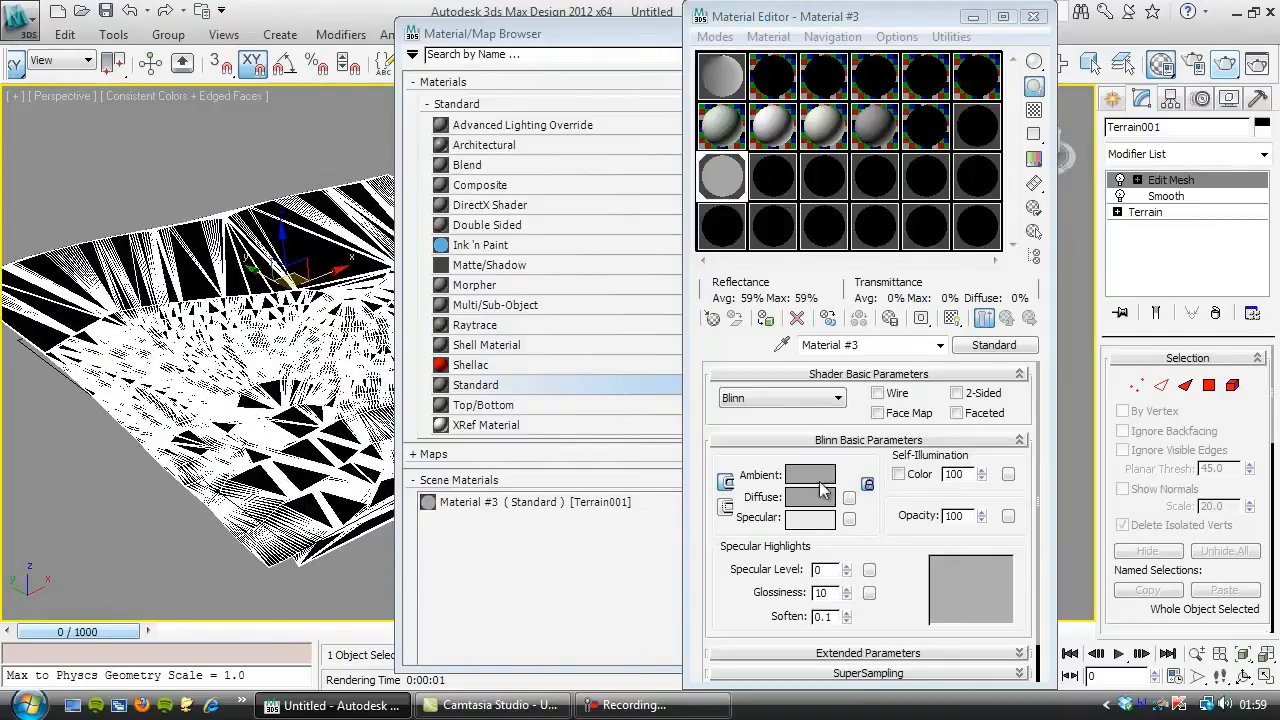
Step: Add a Gradient Ramp map to the material's diffuse colour, show it in the viewport, and turn off its real-world scale
left_click(850, 498)
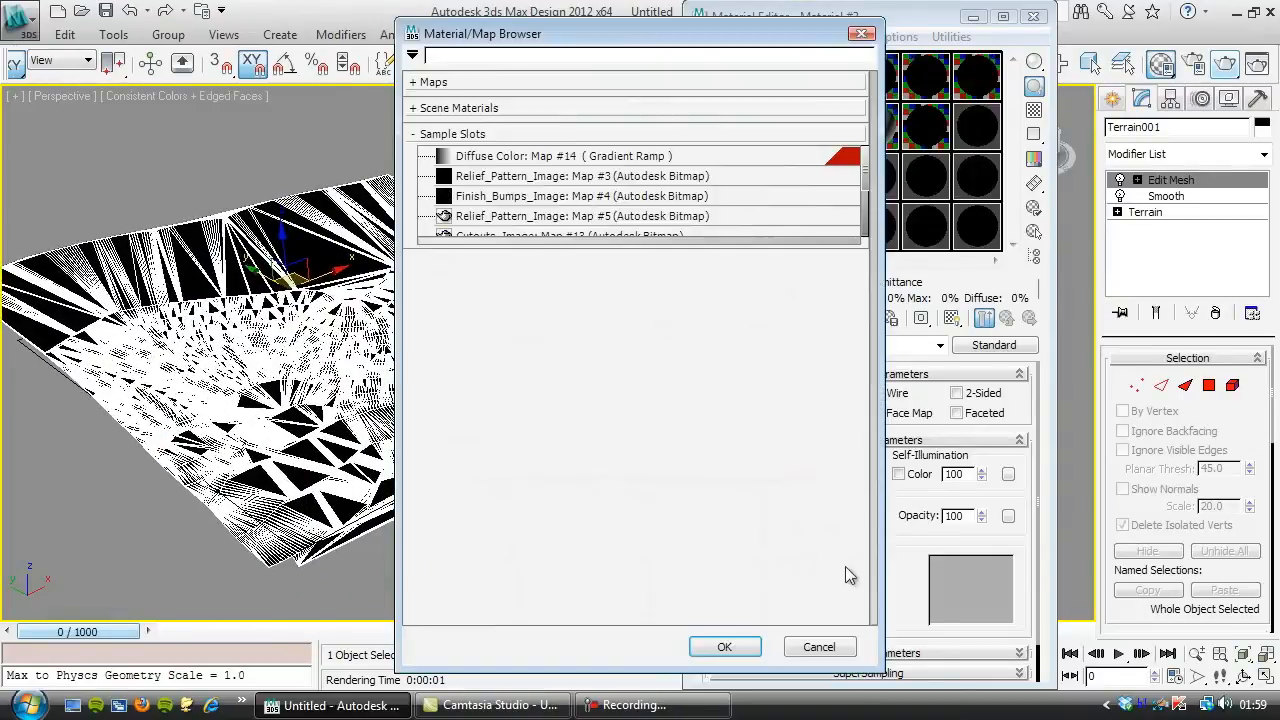
left_click(450, 83)
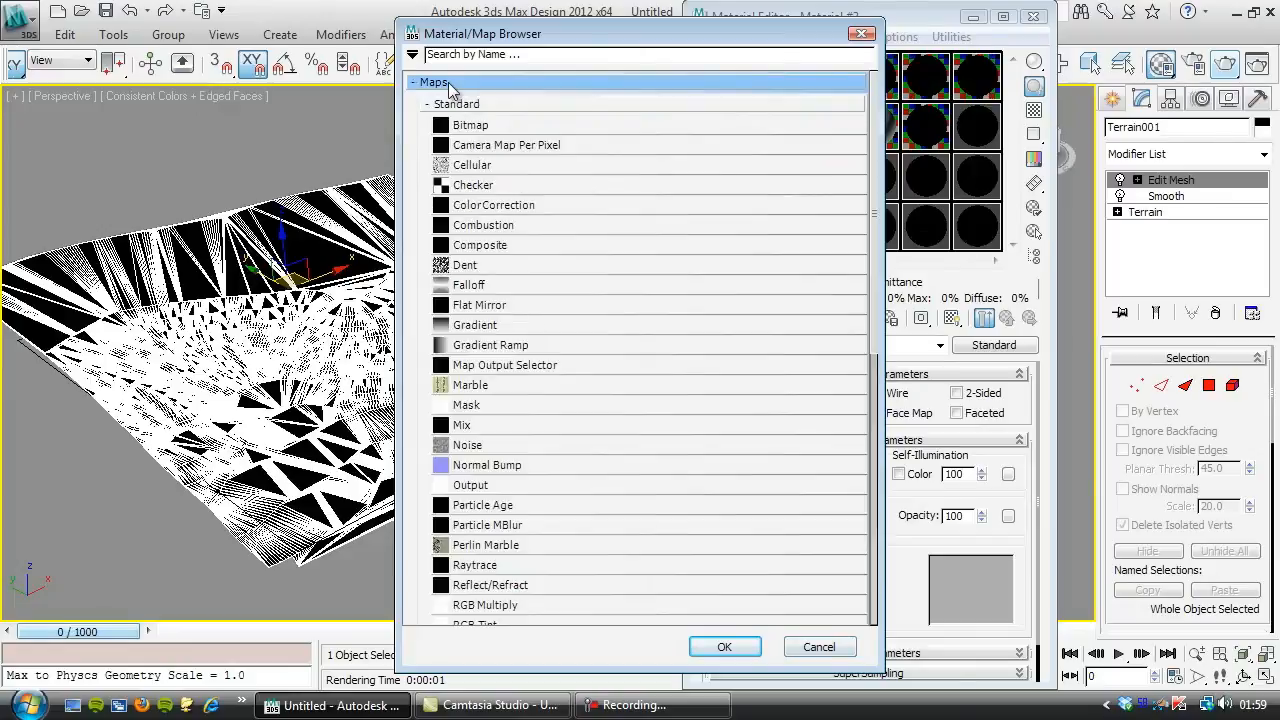
double_click(490, 344)
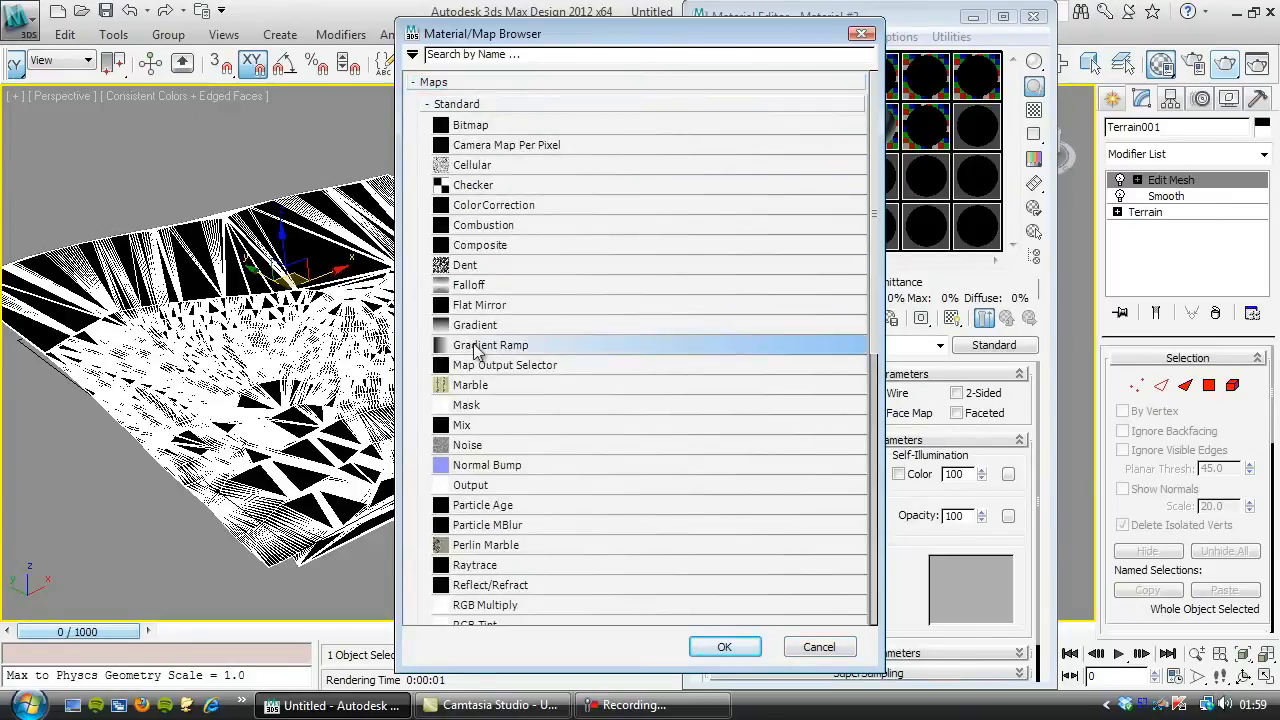
left_click(951, 319)
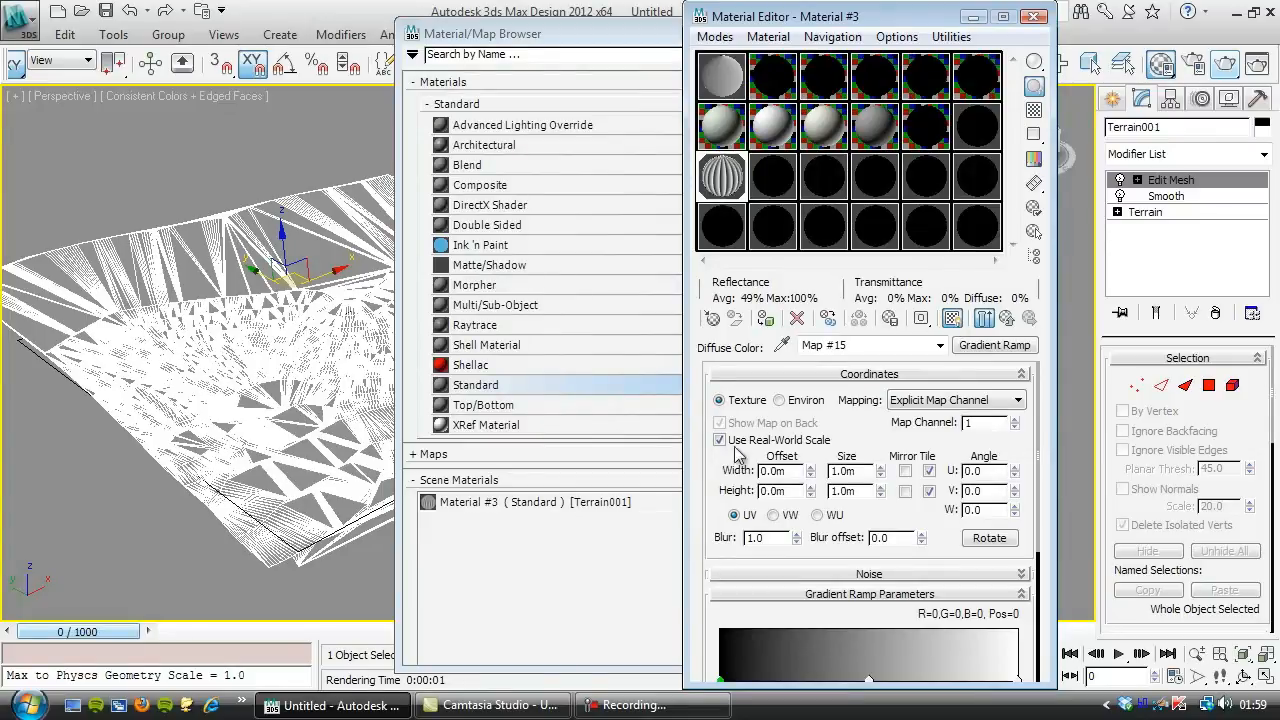
left_click(719, 440)
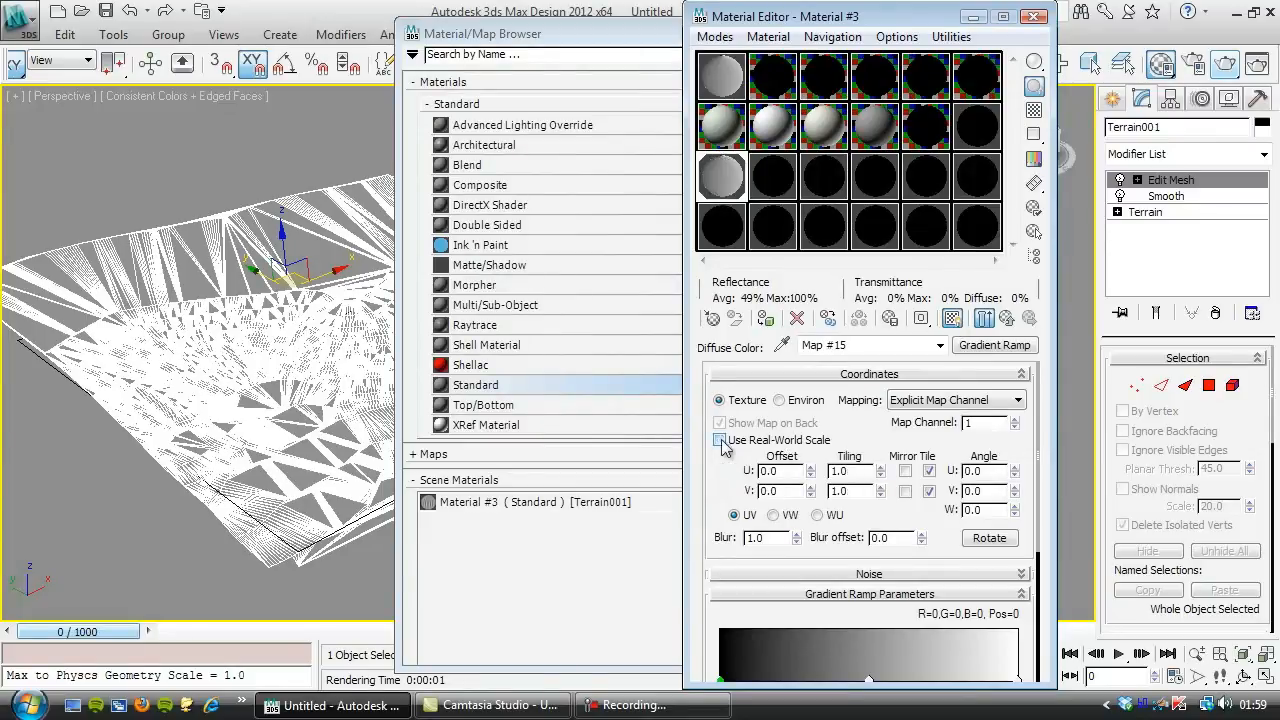
left_click(1036, 16)
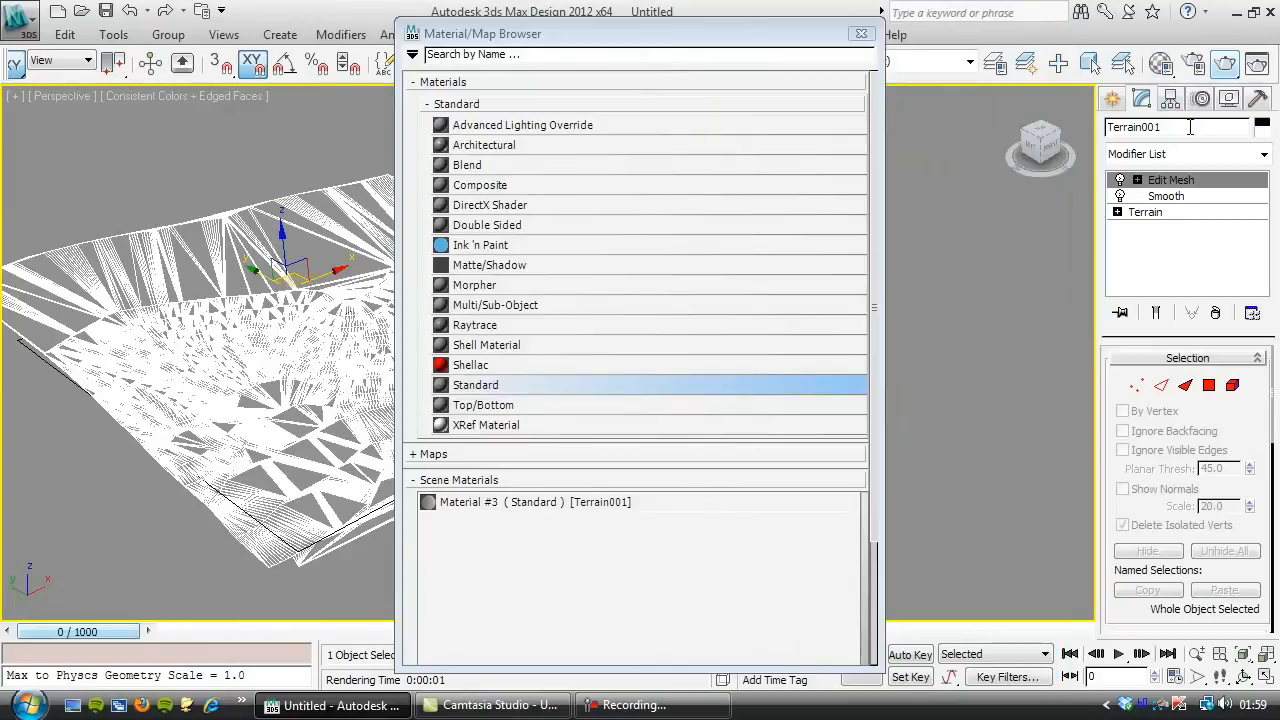
Step: Apply a UVW Map modifier to Terrain001 with Real-World Map Size turned off, and close the Material/Map Browser
left_click(1265, 154)
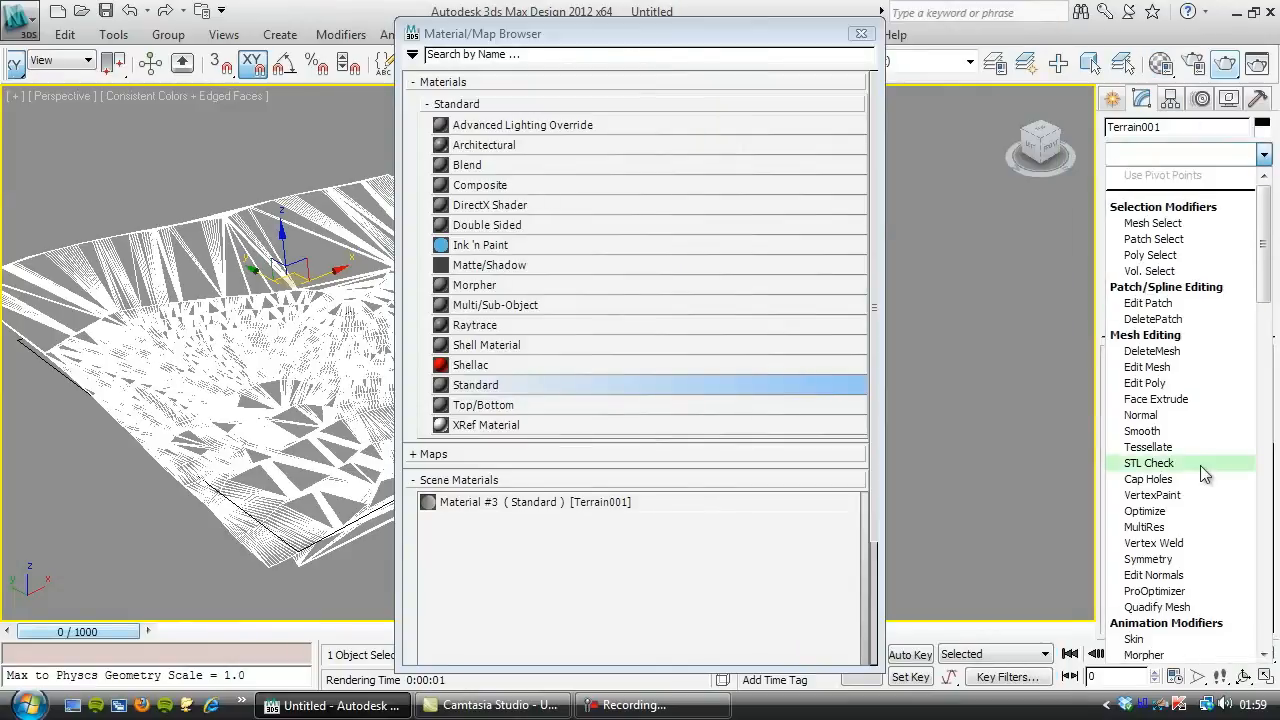
scroll(1195, 480, "down", 4)
scroll(1180, 530, "down", 5)
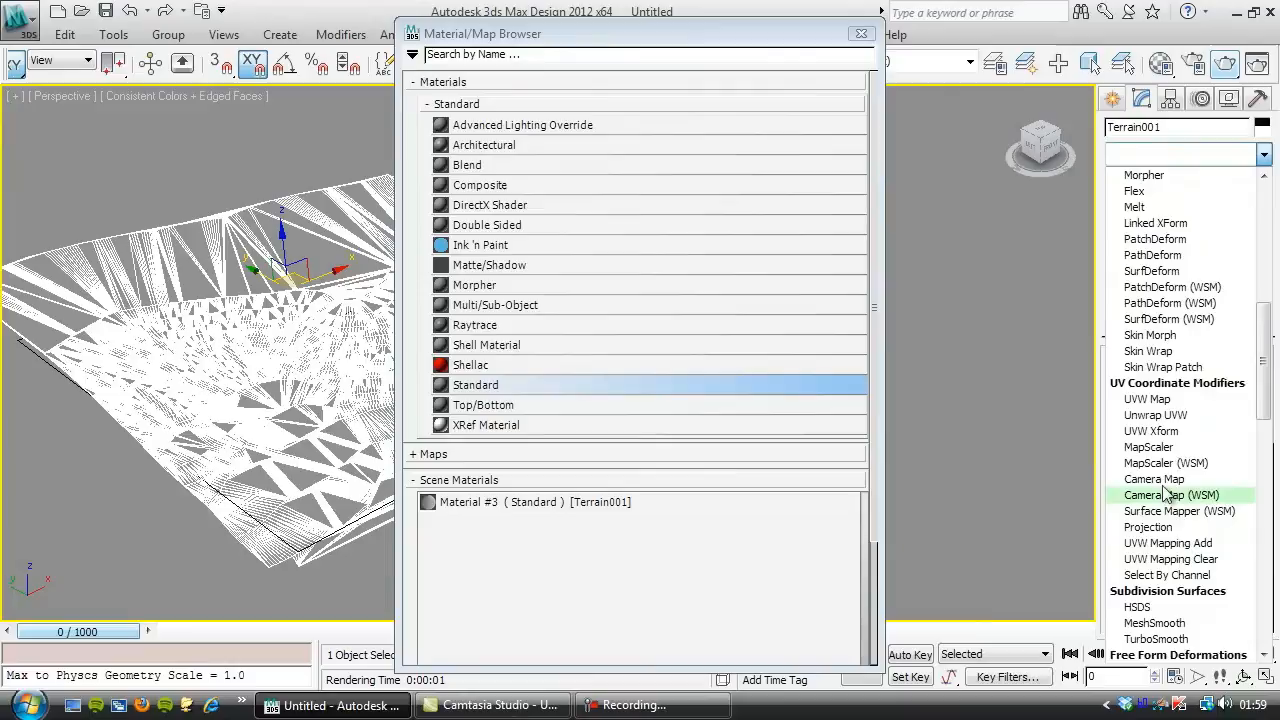
left_click(1158, 400)
scroll(1112, 426, "down", 5)
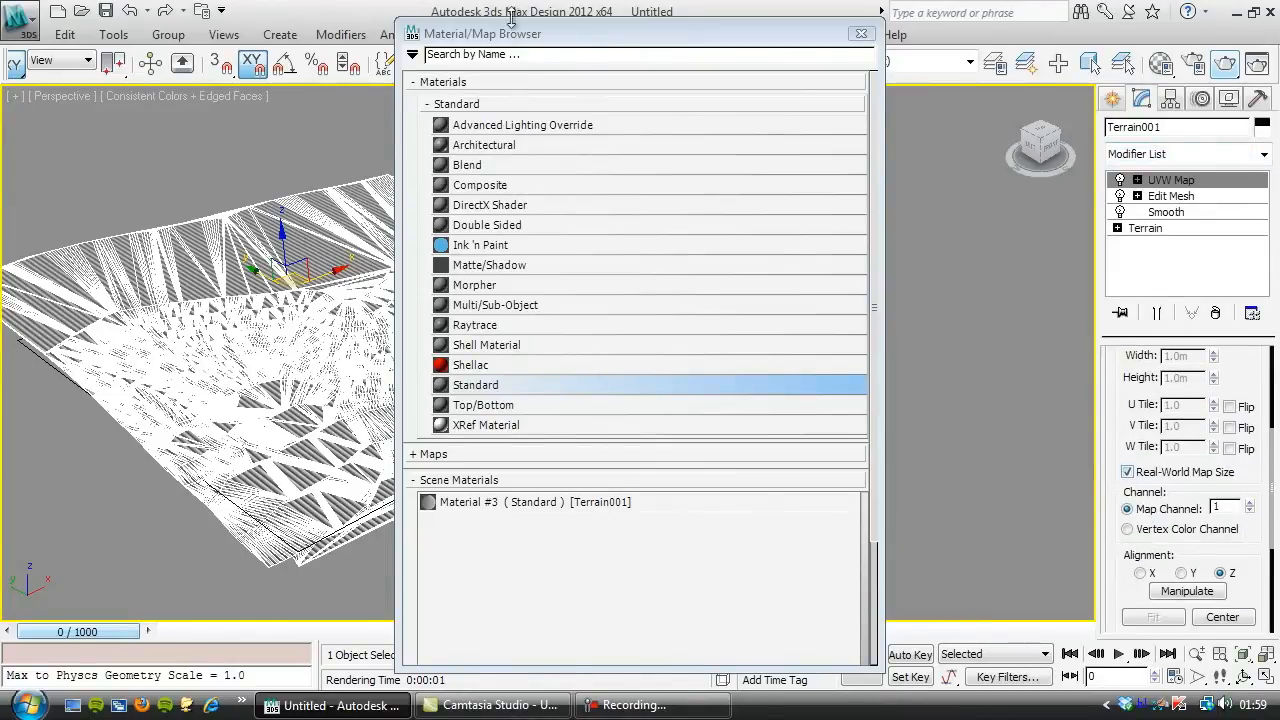
left_click(1127, 471)
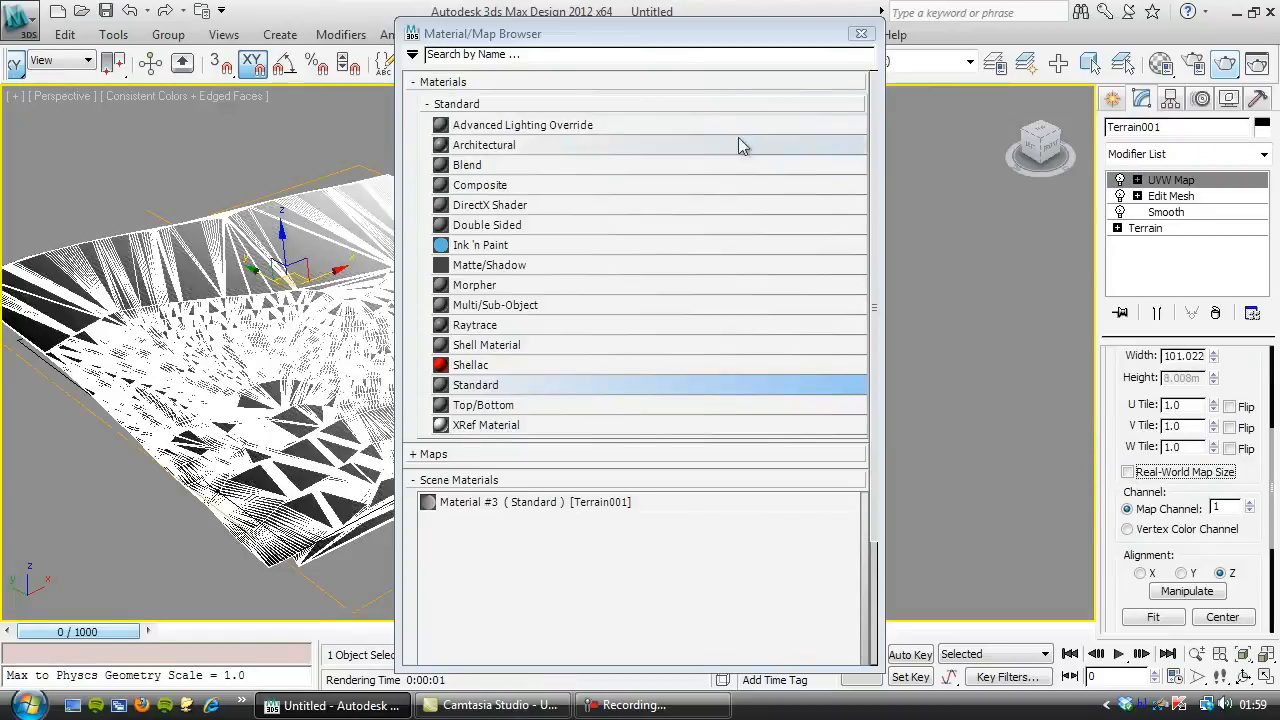
left_click_drag(677, 41, 783, 128)
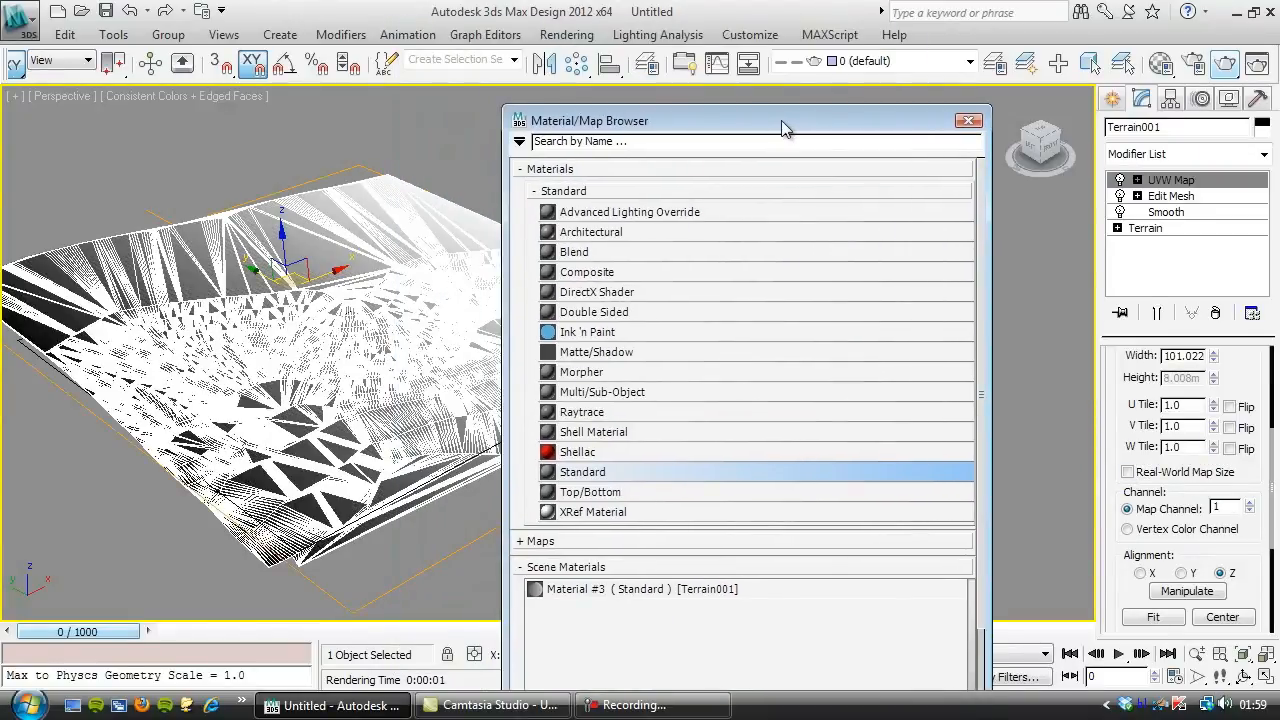
left_click(967, 121)
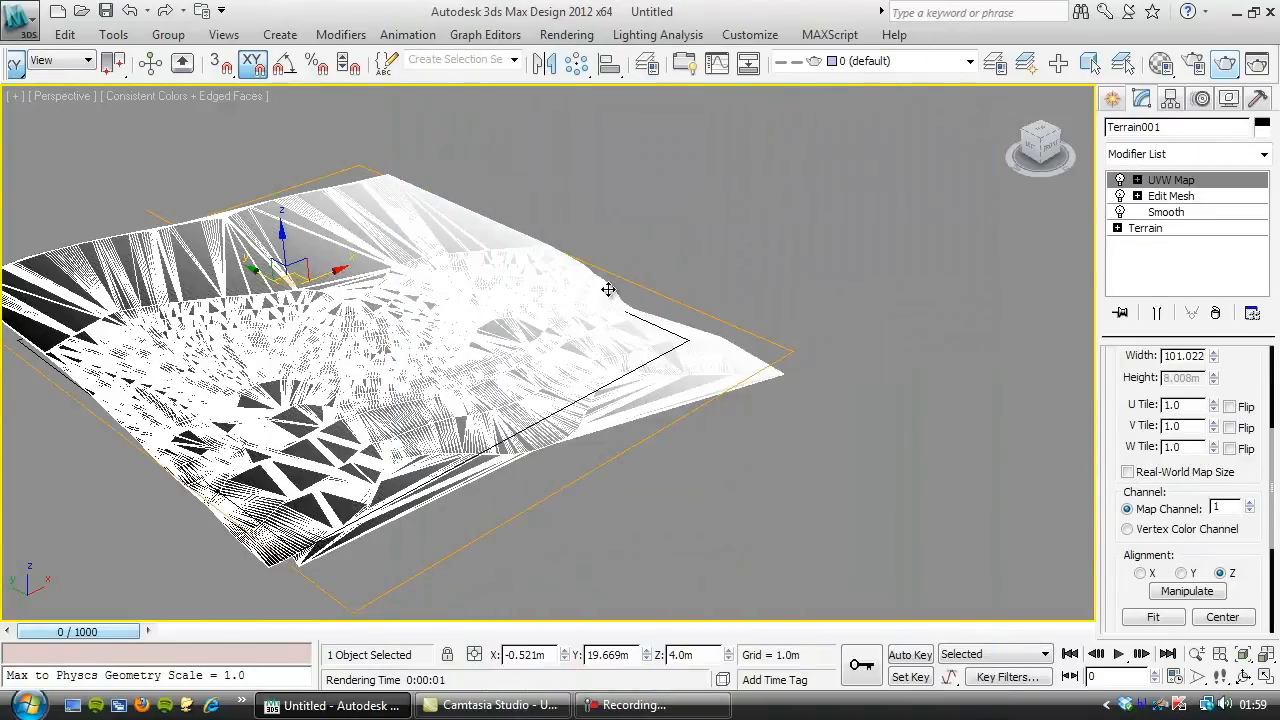
Step: View the terrain through Camera001 with edged faces off and Consistent Colors shading
key("c")
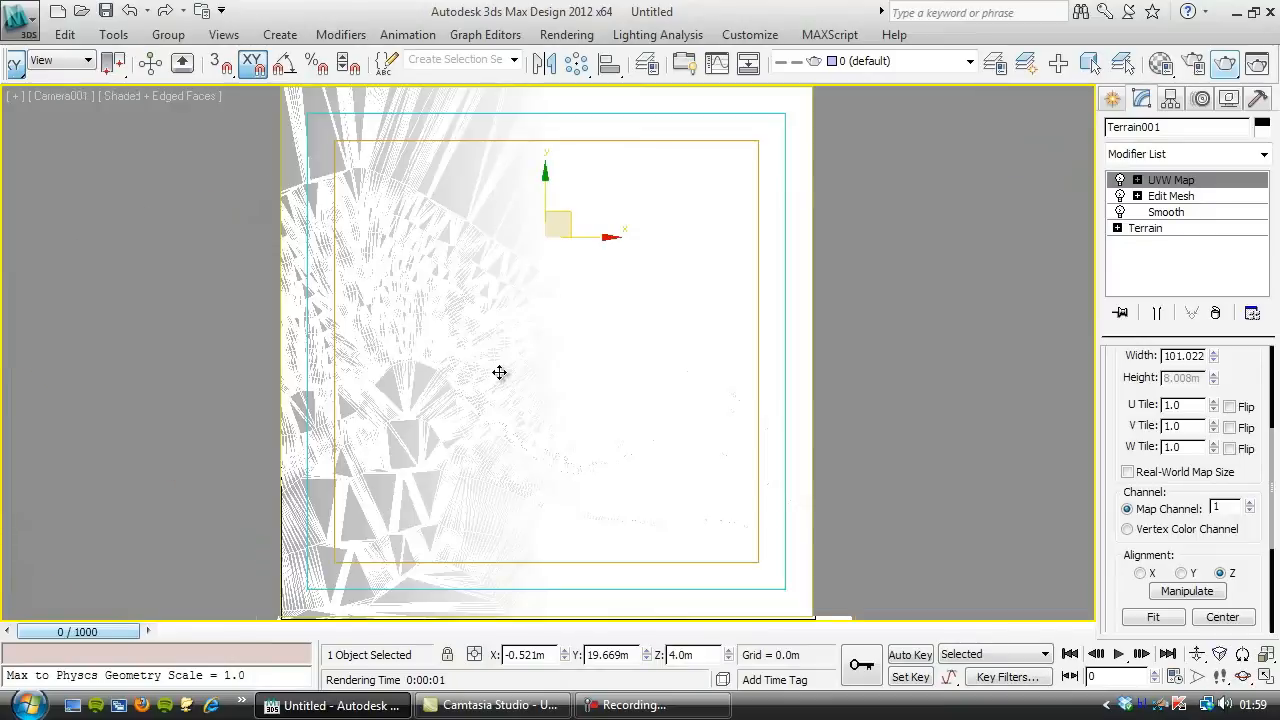
key("F4")
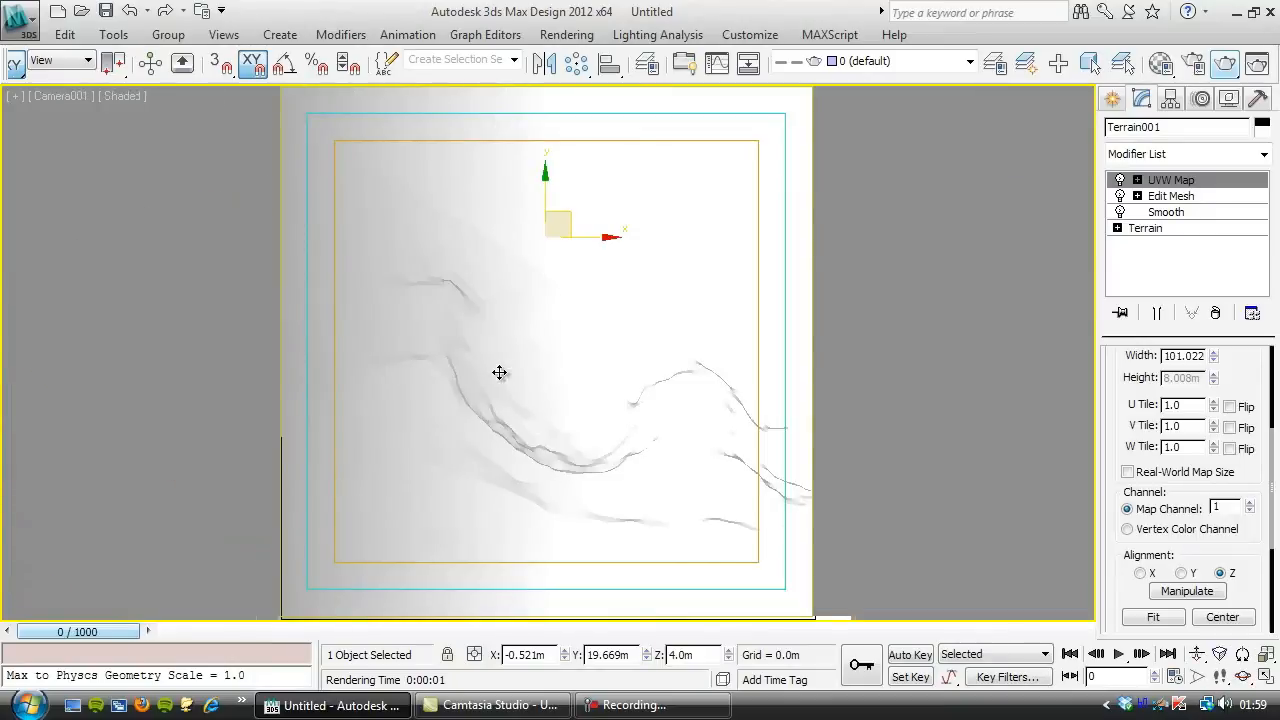
left_click(118, 96)
left_click(171, 161)
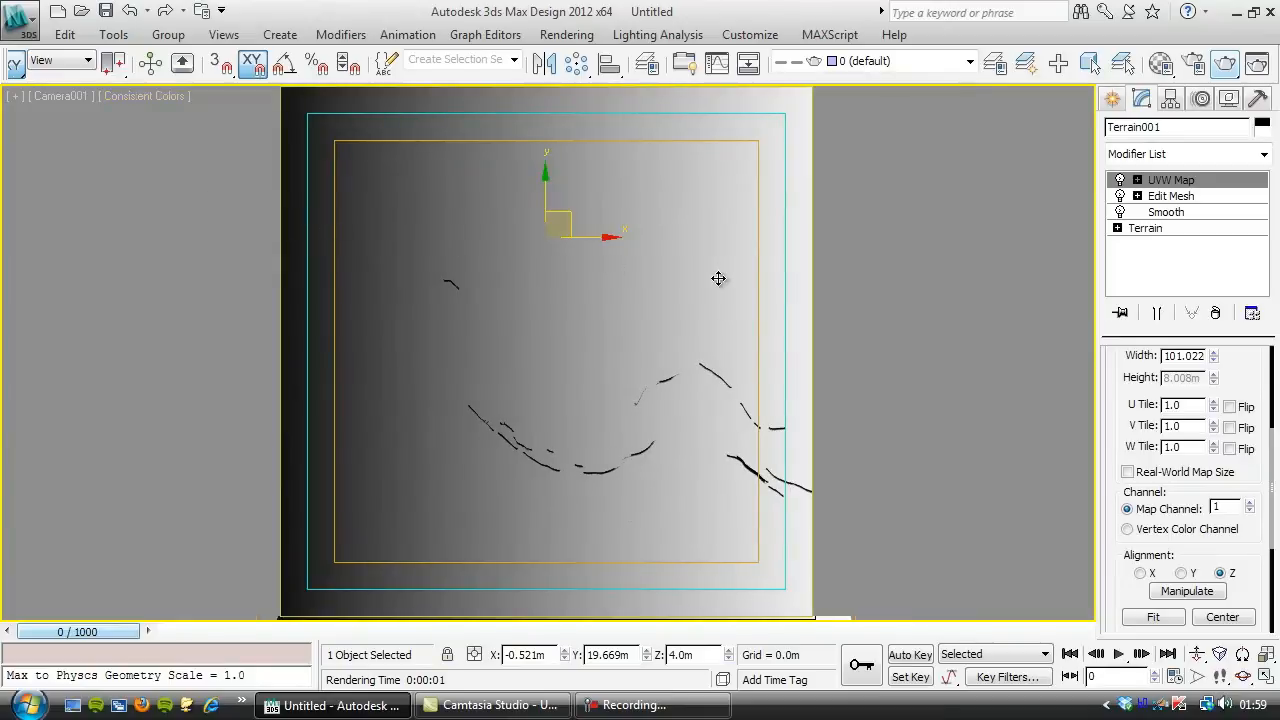
Step: Return to a perspective view of the terrain and align its UVW mapping to the X axis, fitted to the mesh
key("p")
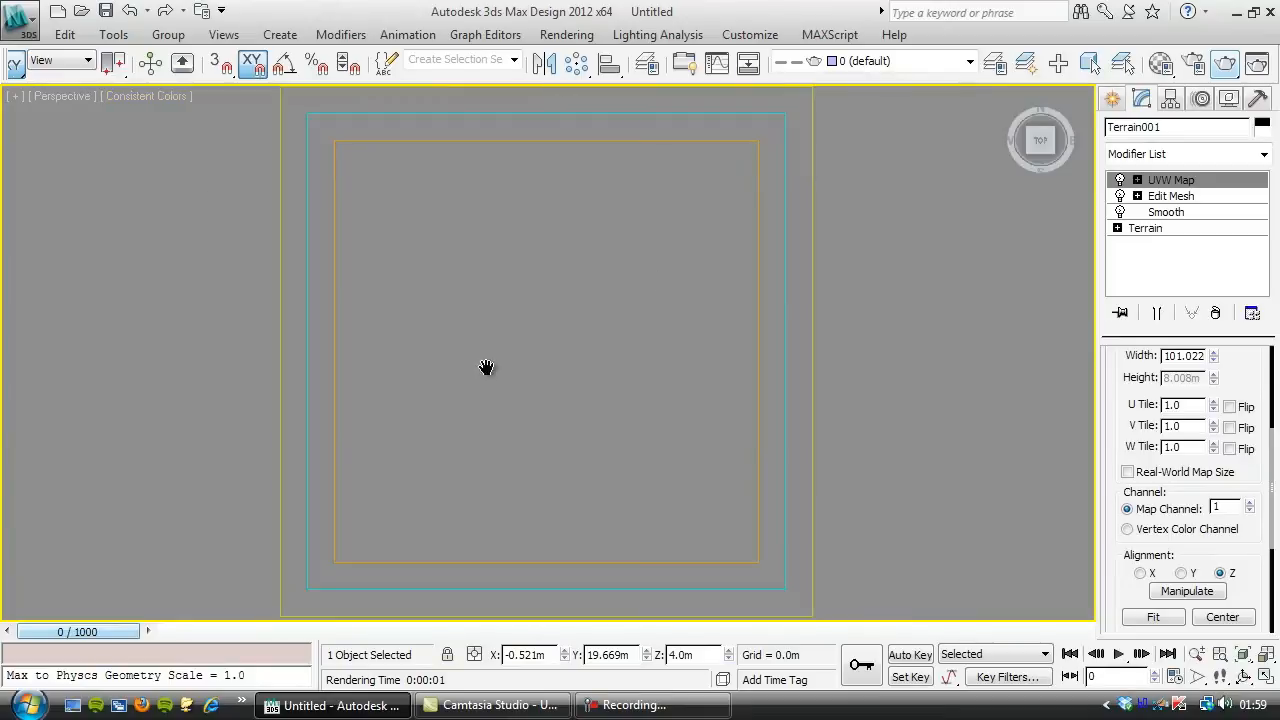
left_click(1244, 656)
middle_click_drag(447, 400, 546, 328, "alt")
left_click(1181, 573)
left_click(1140, 573)
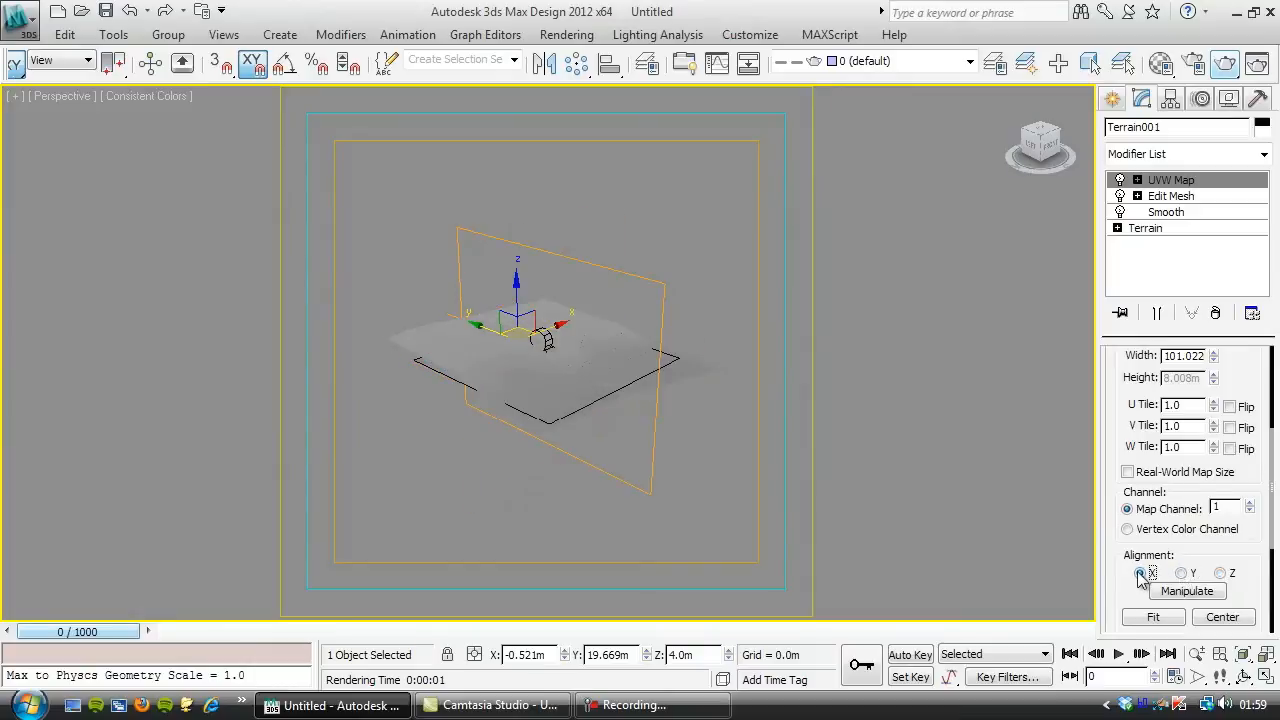
left_click(1151, 617)
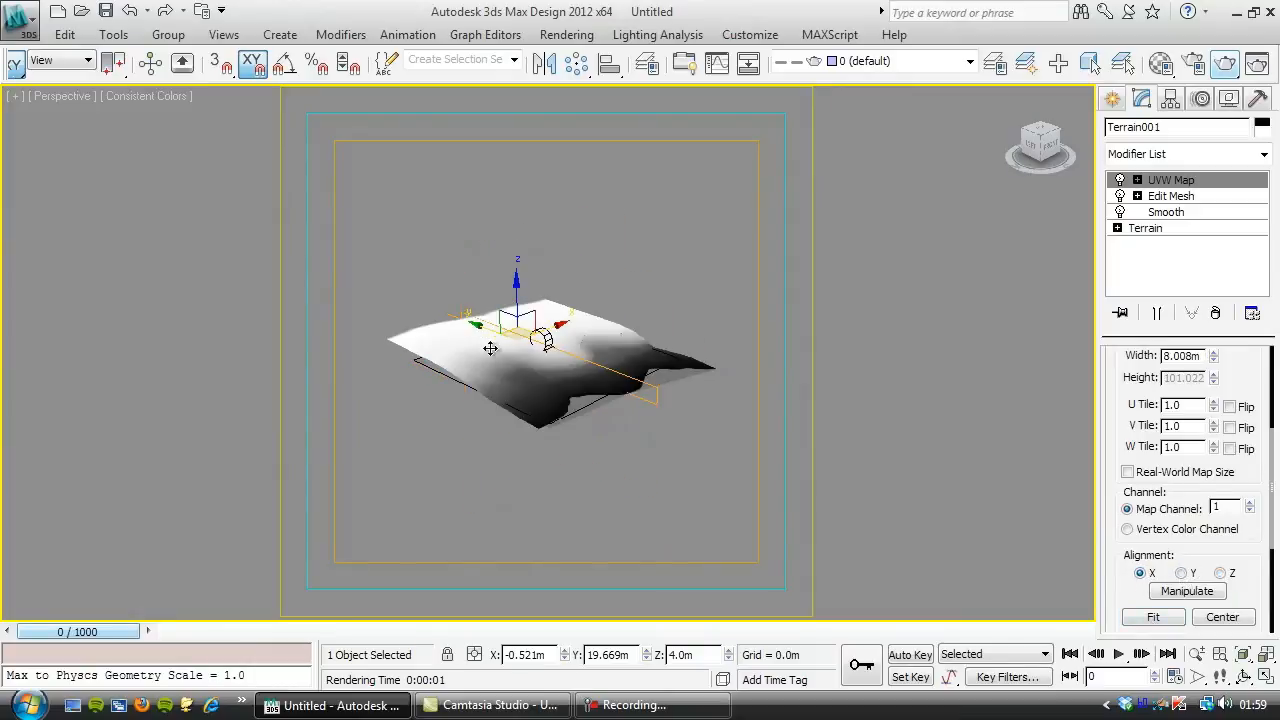
scroll(486, 343, "up", 4)
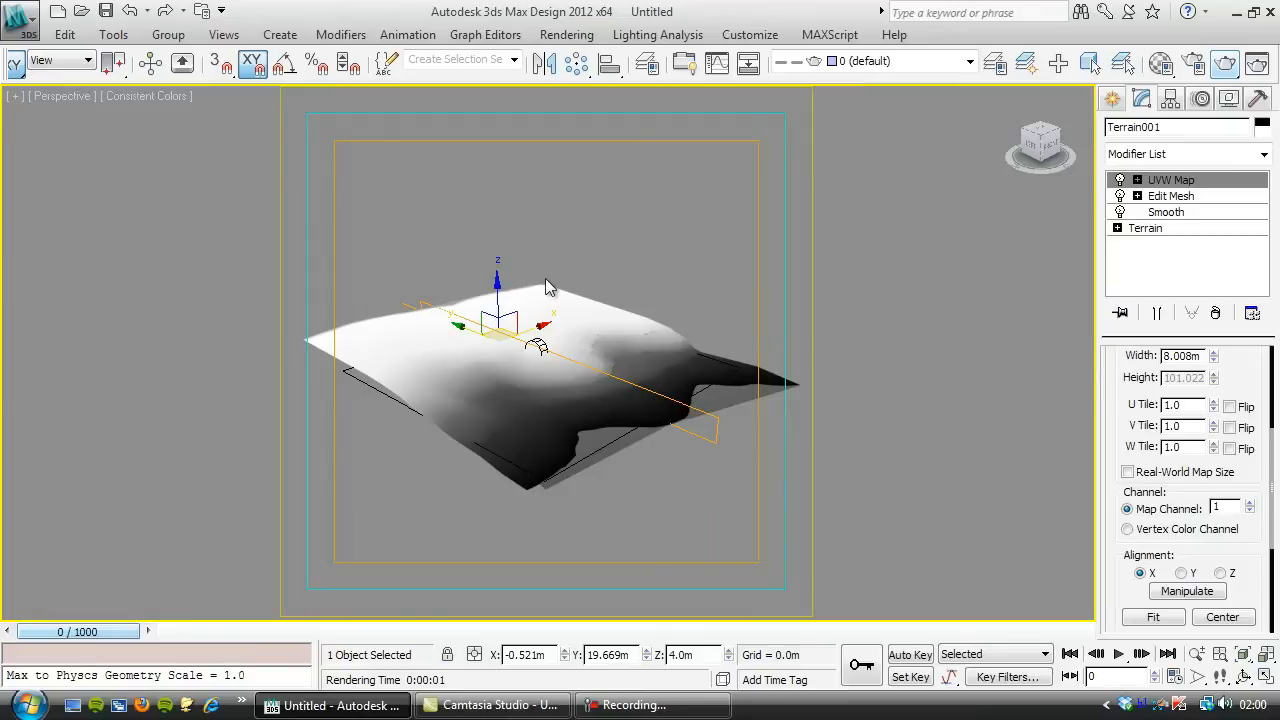
Step: Render the gradient-mapped terrain from the Camera001 view
key("c")
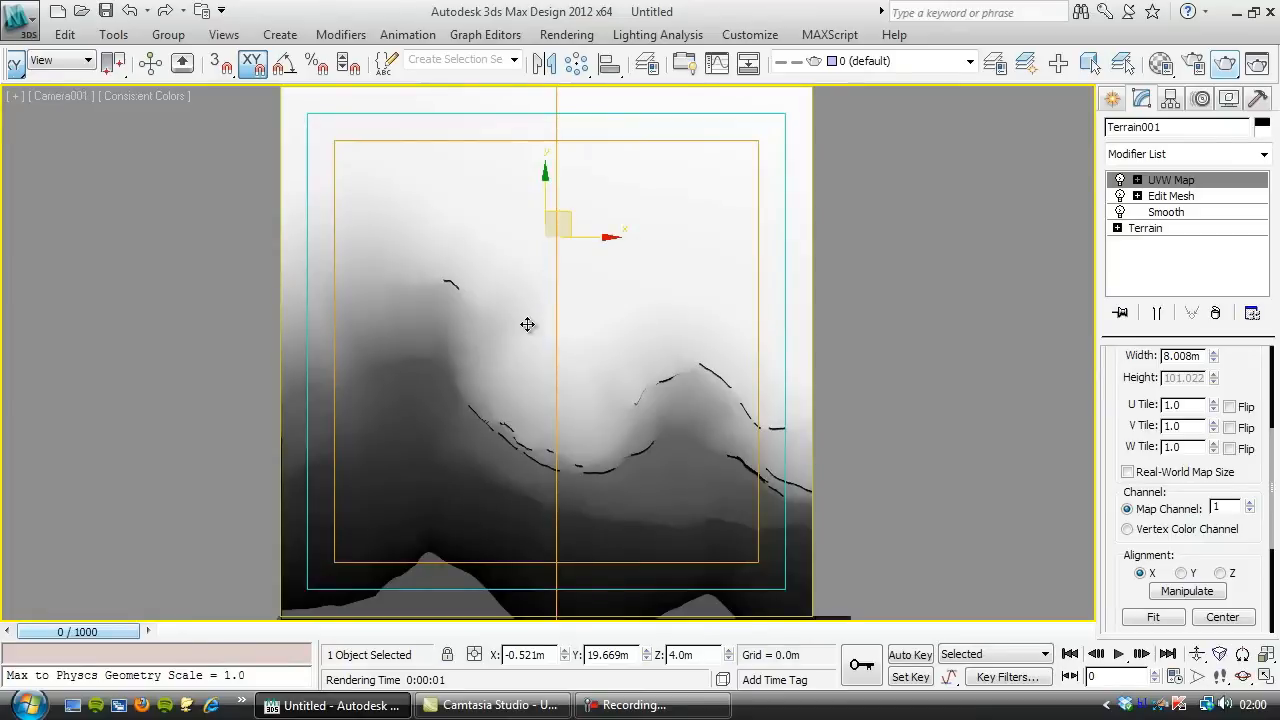
left_click(1257, 65)
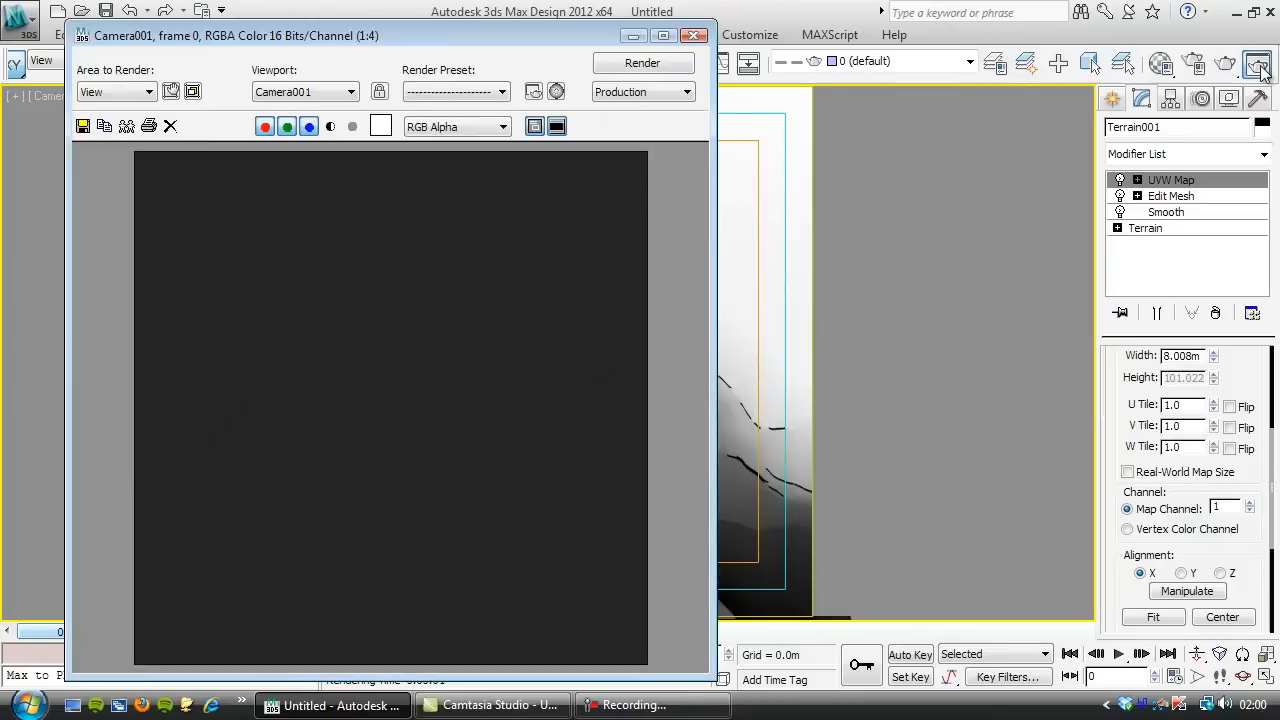
left_click(645, 64)
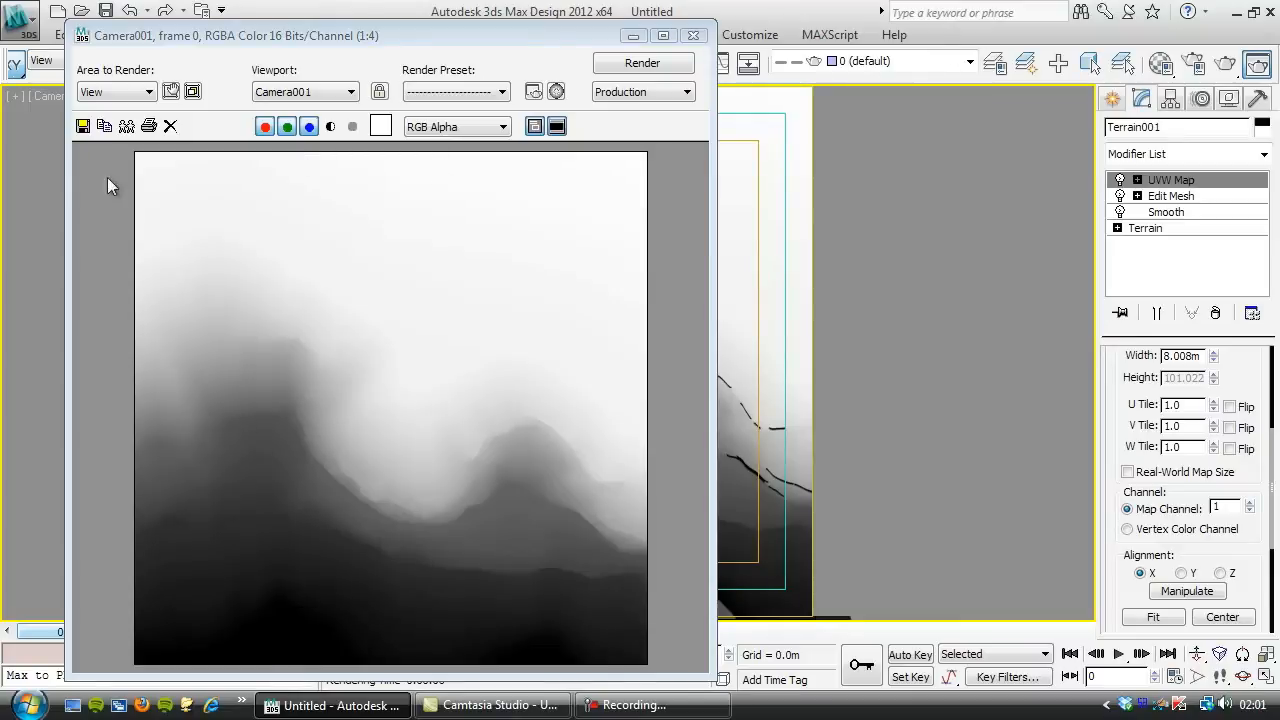
Step: Save the rendered image as Displacement01.tga in the House by the Sea folder with the default 32-bit Targa settings
left_click(83, 126)
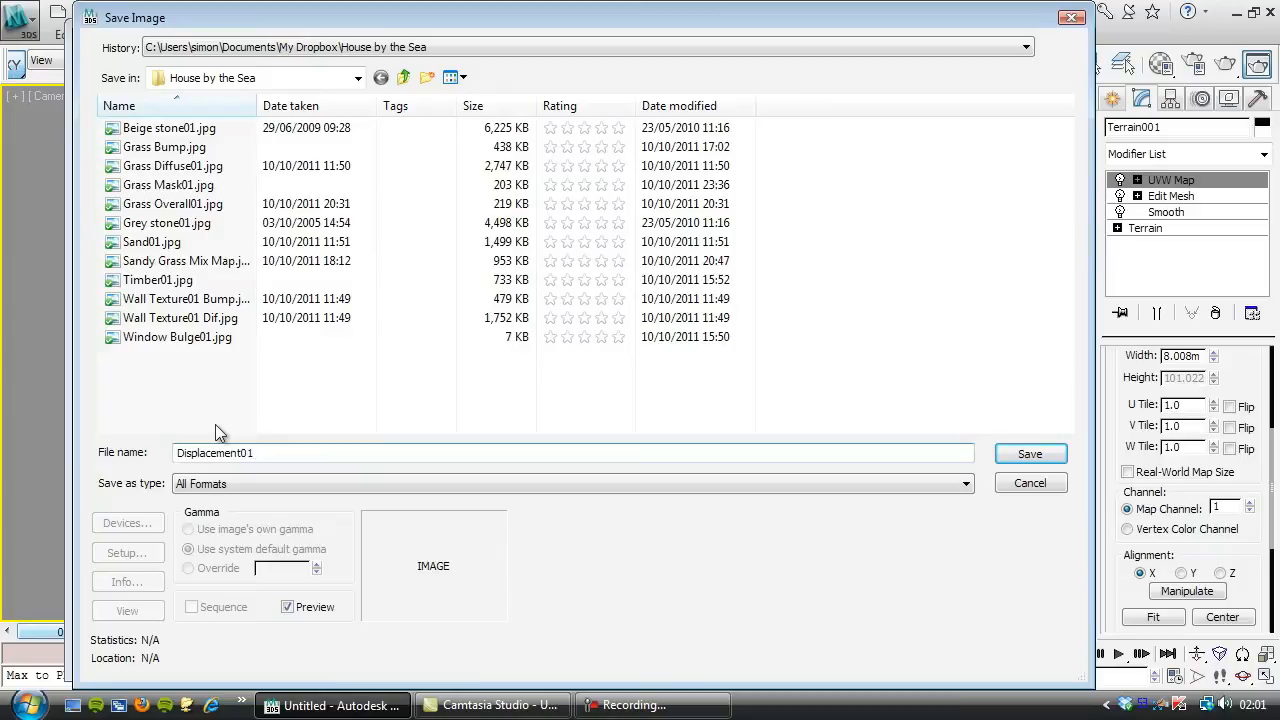
type(".tga")
left_click(1027, 455)
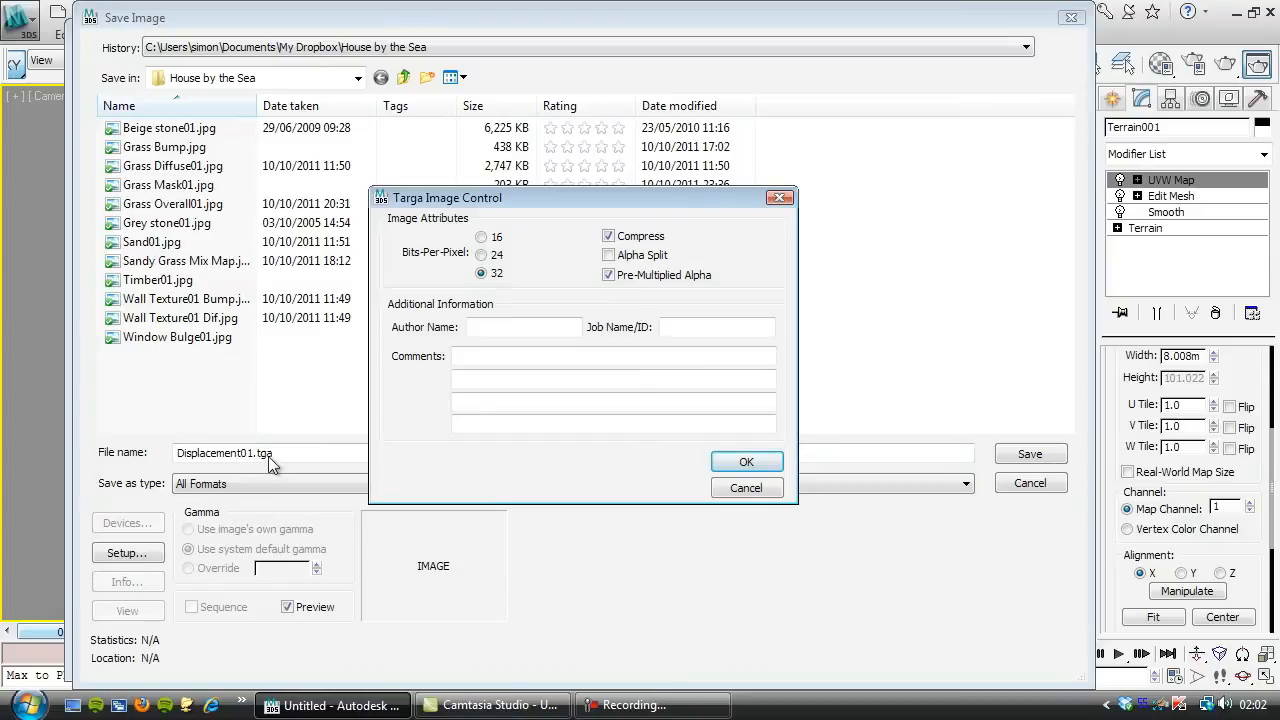
left_click(745, 465)
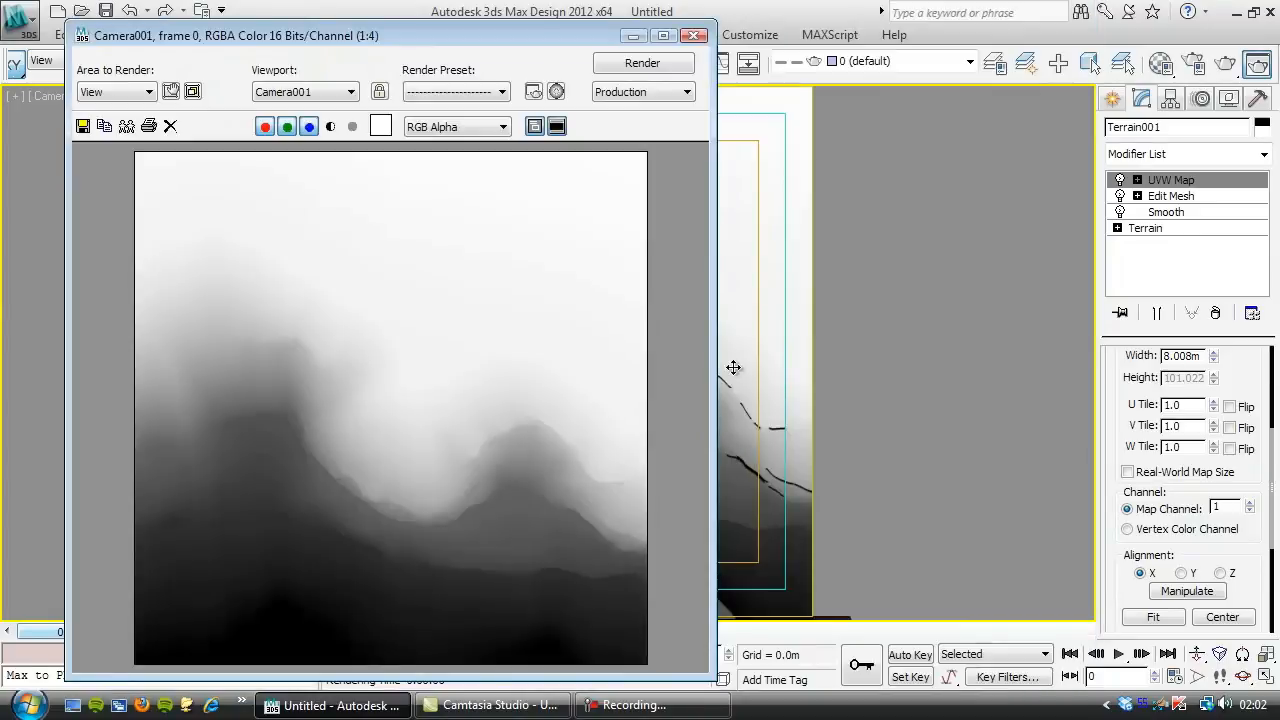
left_click_drag(591, 51, 537, 52)
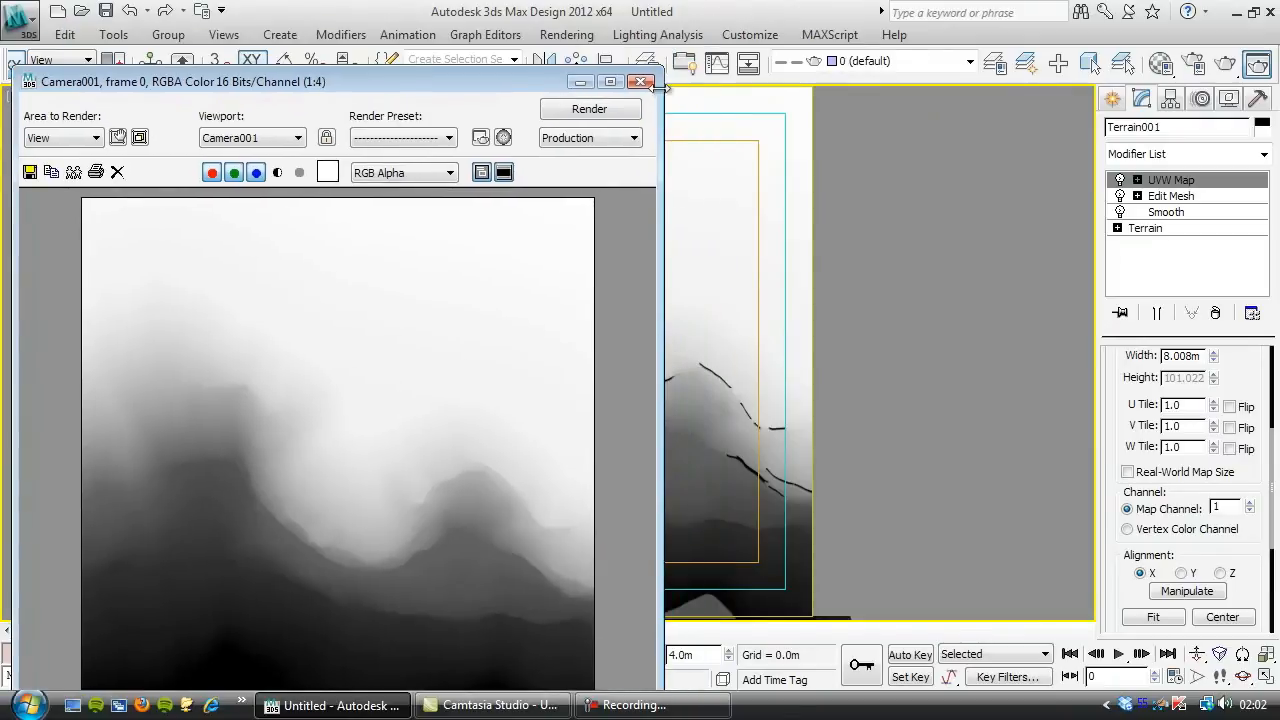
Step: Close the rendered image and delete the terrain object from the perspective view
left_click(596, 80)
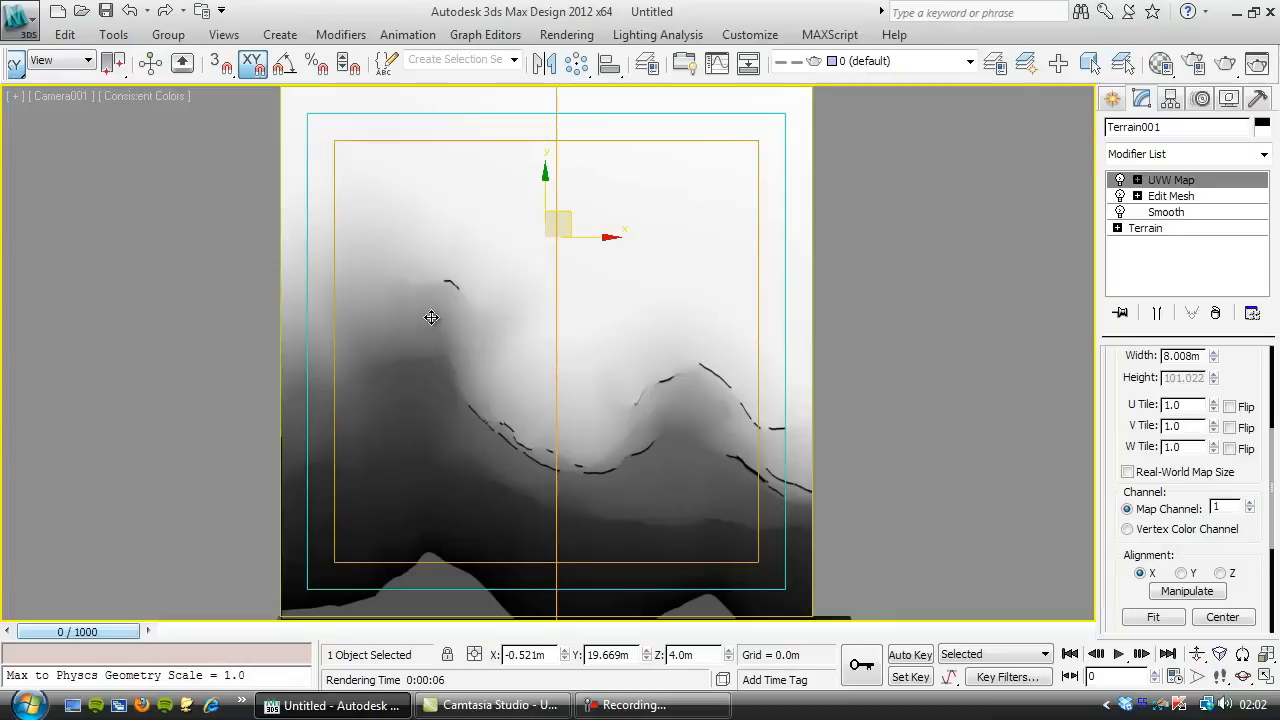
key("alt+w")
left_click(724, 221)
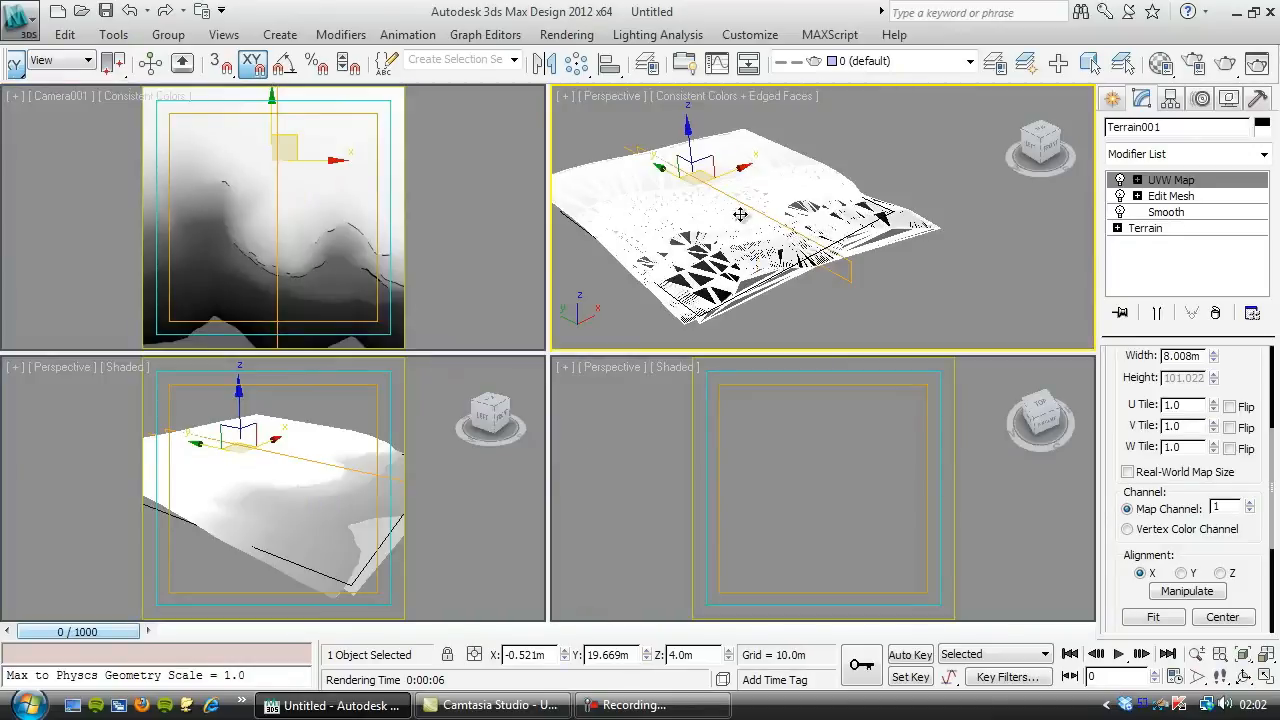
key("alt+w")
middle_click_drag(458, 304, 688, 301)
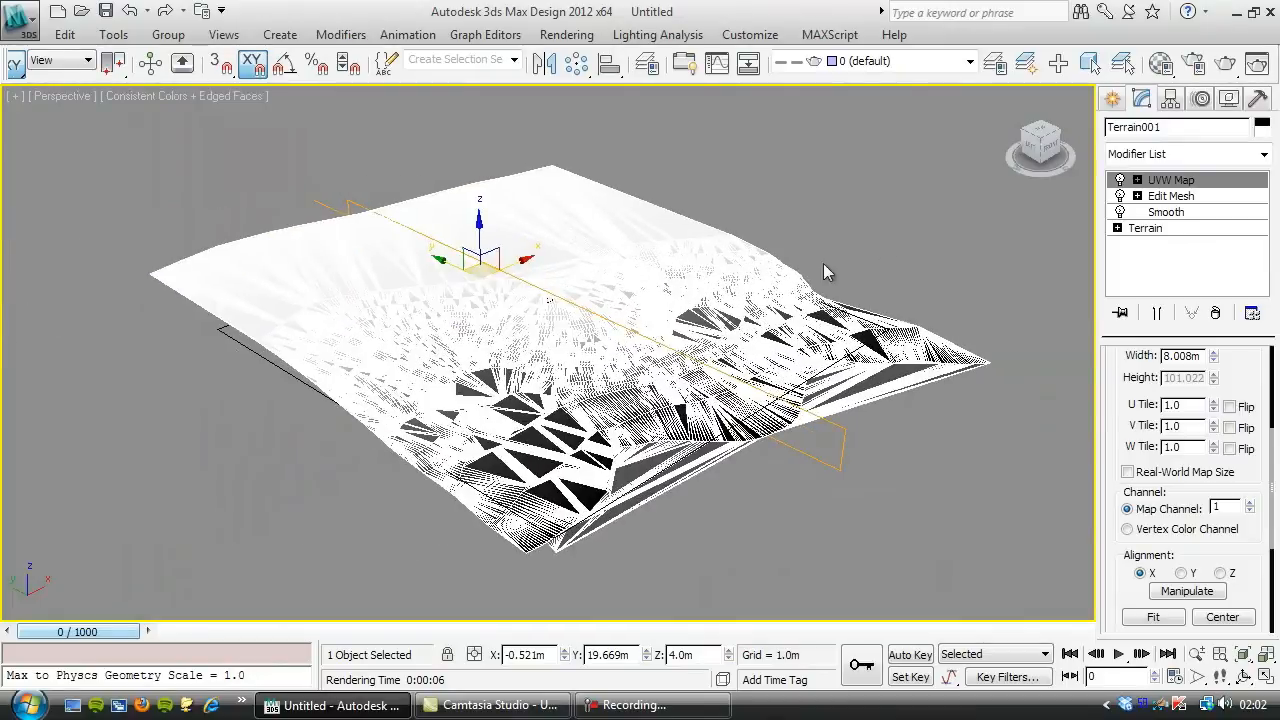
key("Delete")
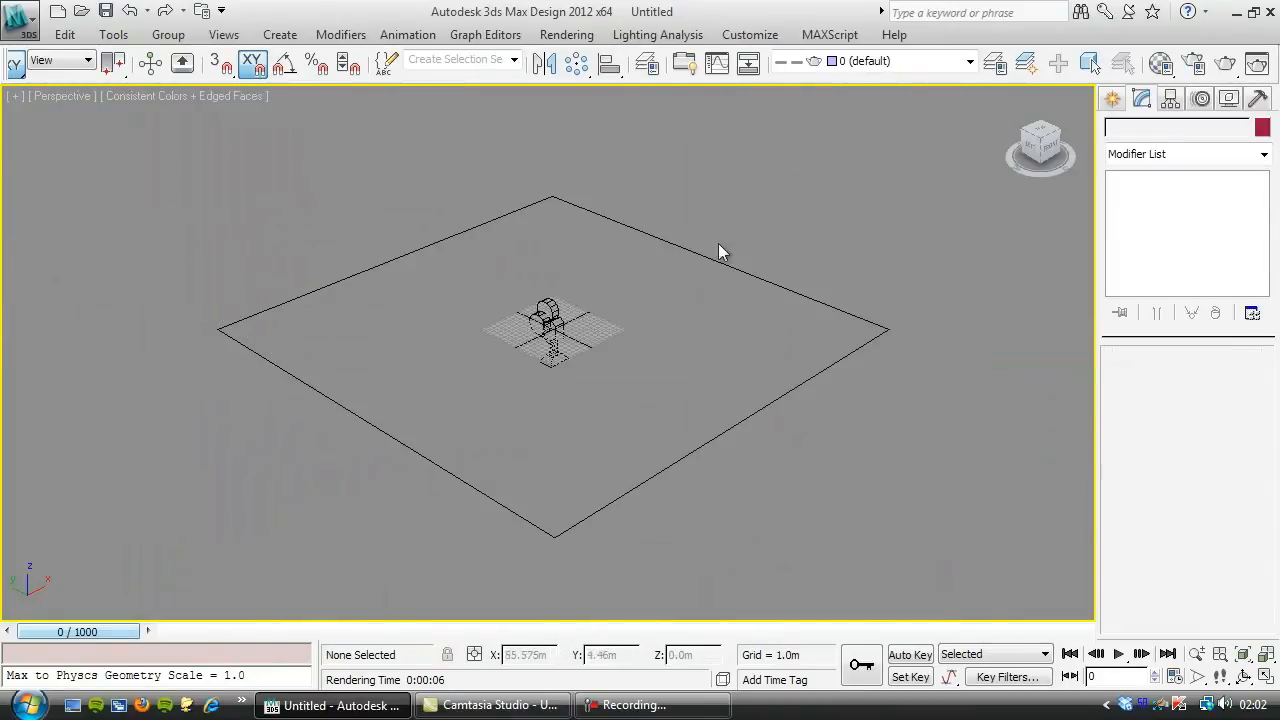
Step: Create a 90 m by 90 m plane snapped to opposite corners of the square outline
left_click(1115, 99)
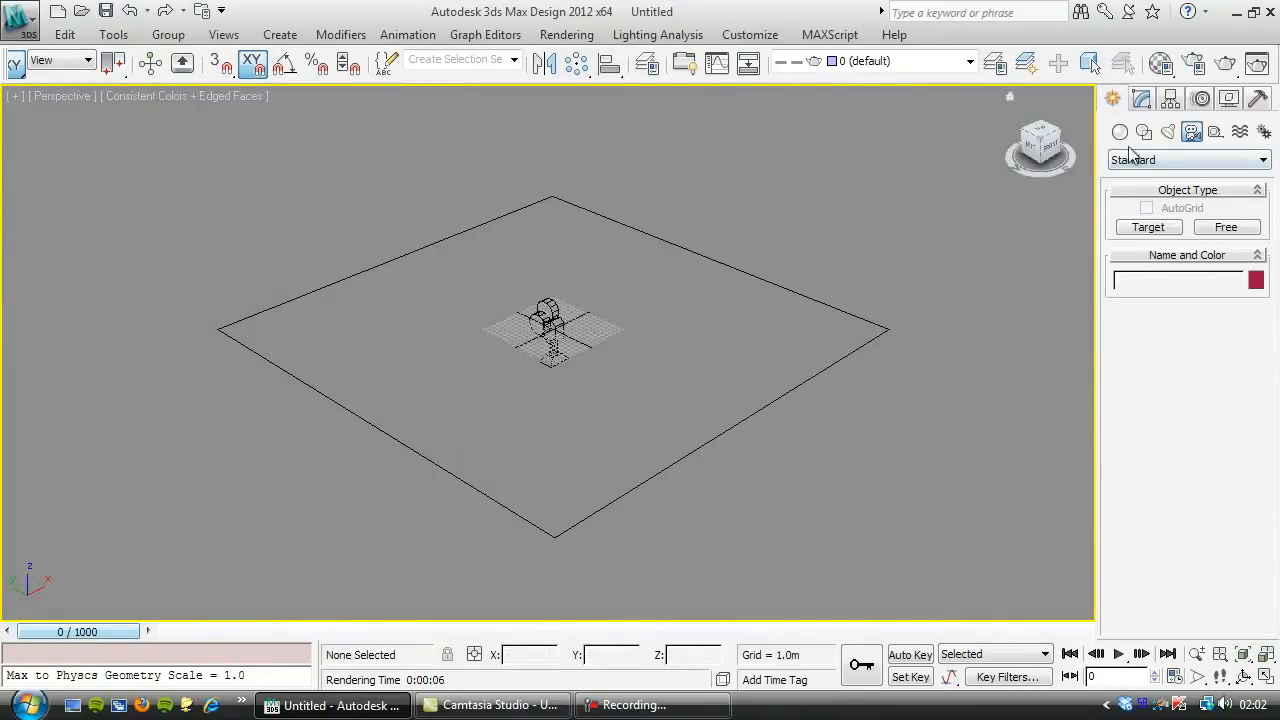
left_click(1120, 132)
left_click(1226, 311)
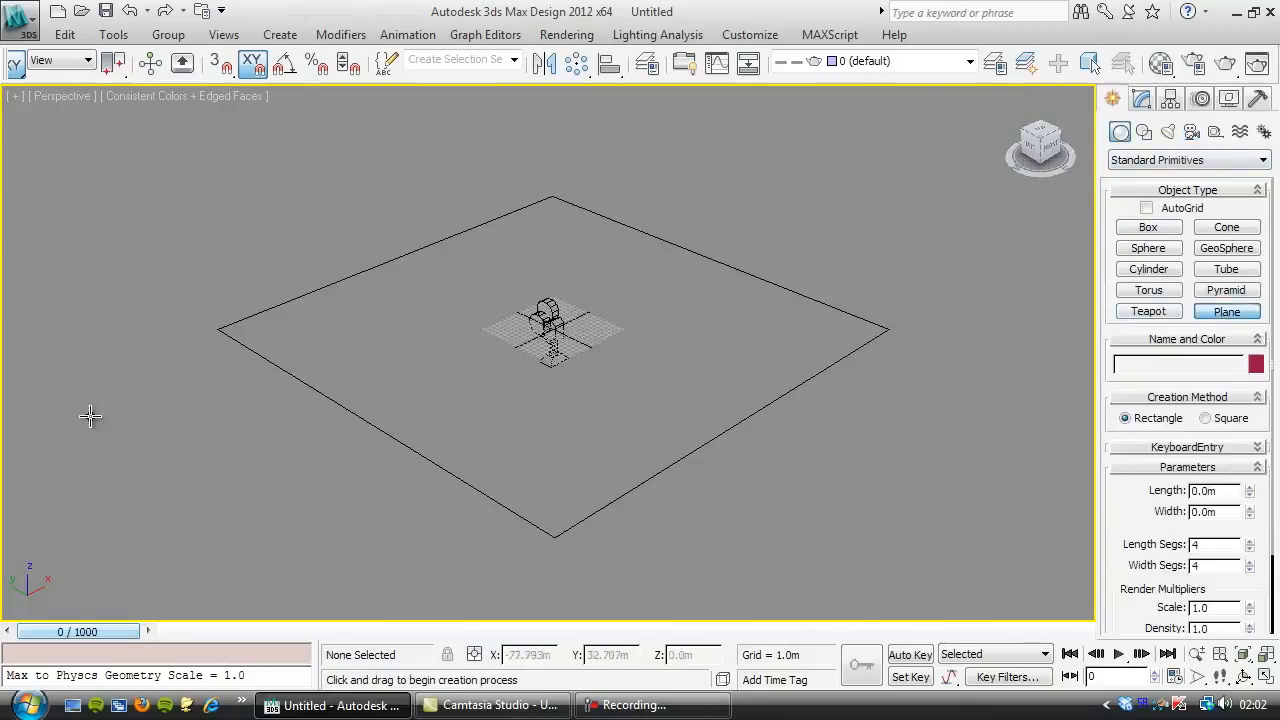
scroll(445, 71, "up", 3)
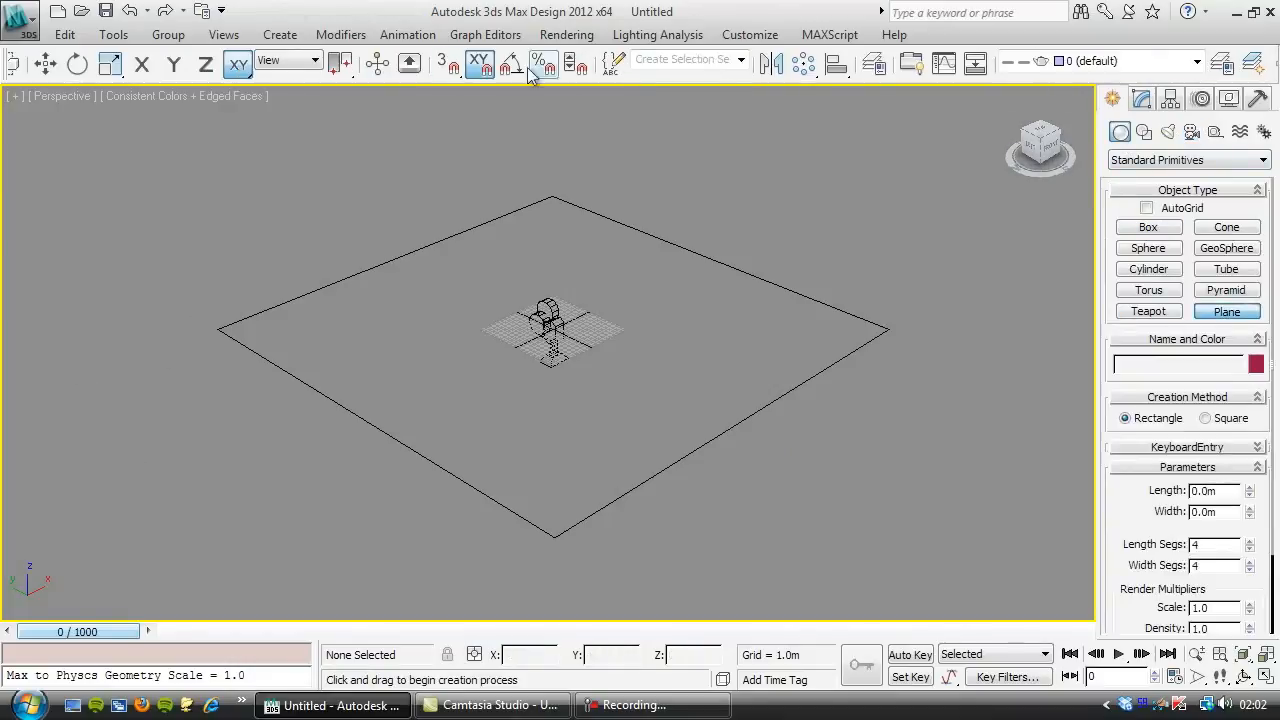
left_click_drag(218, 328, 890, 325)
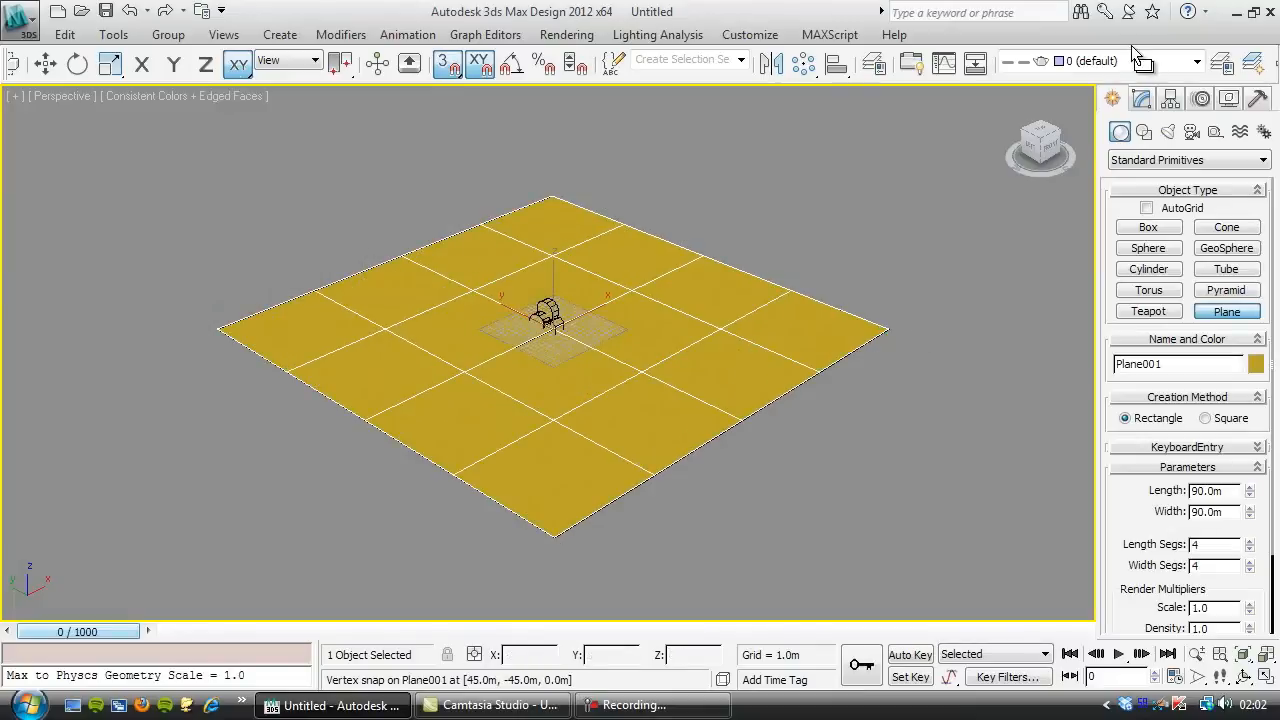
Step: Rename the plane as Displaced Mesh01 and set its object color to dark grey
left_click(1141, 99)
double_click(1173, 128)
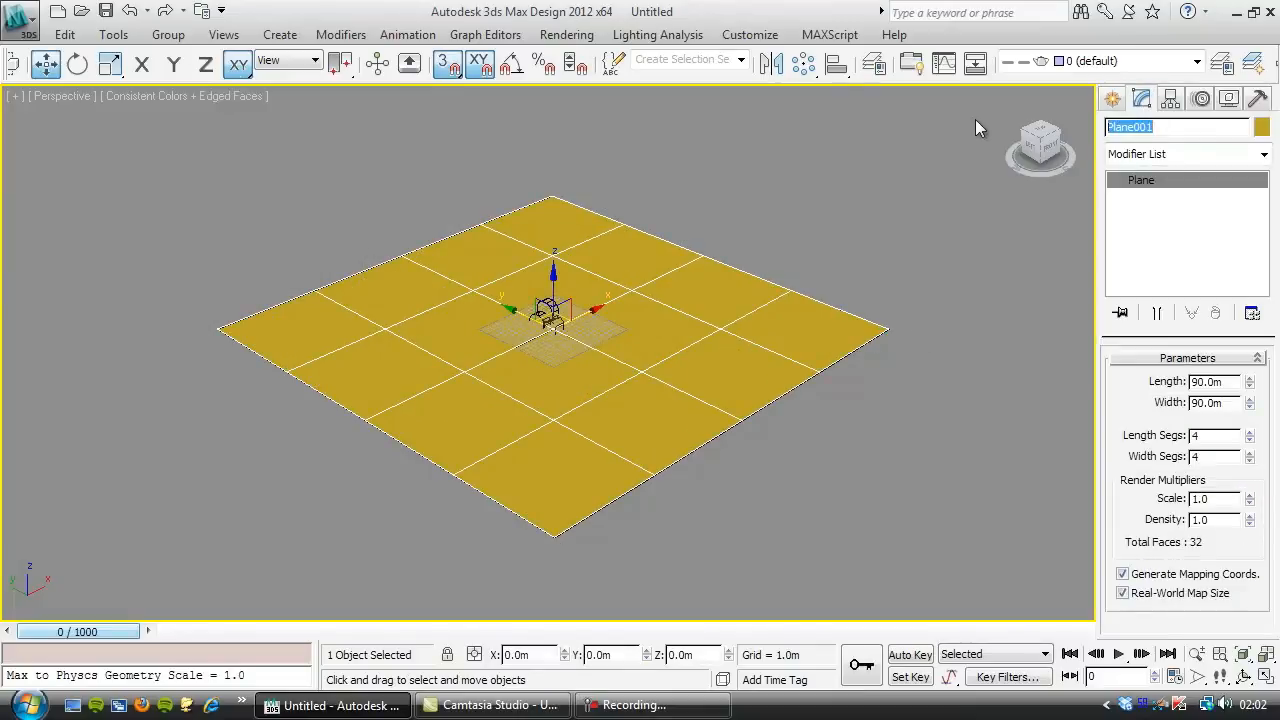
type("Displaced Mesh0")
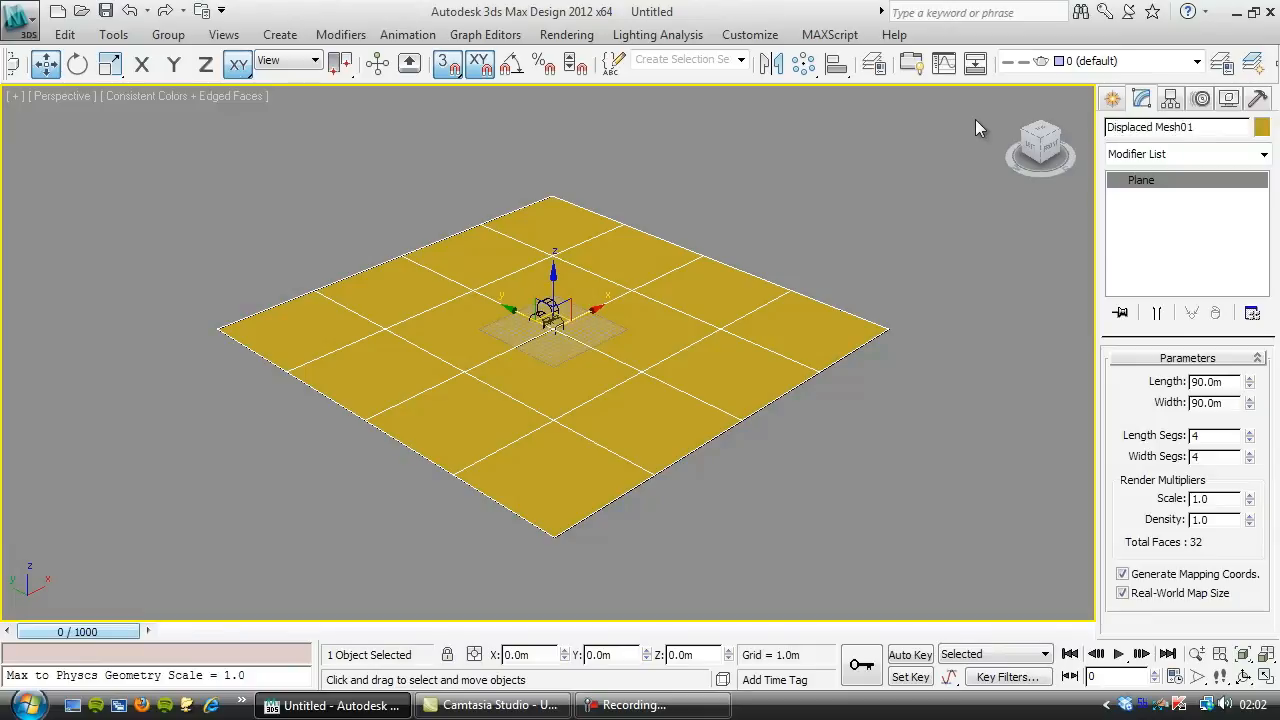
left_click(1261, 127)
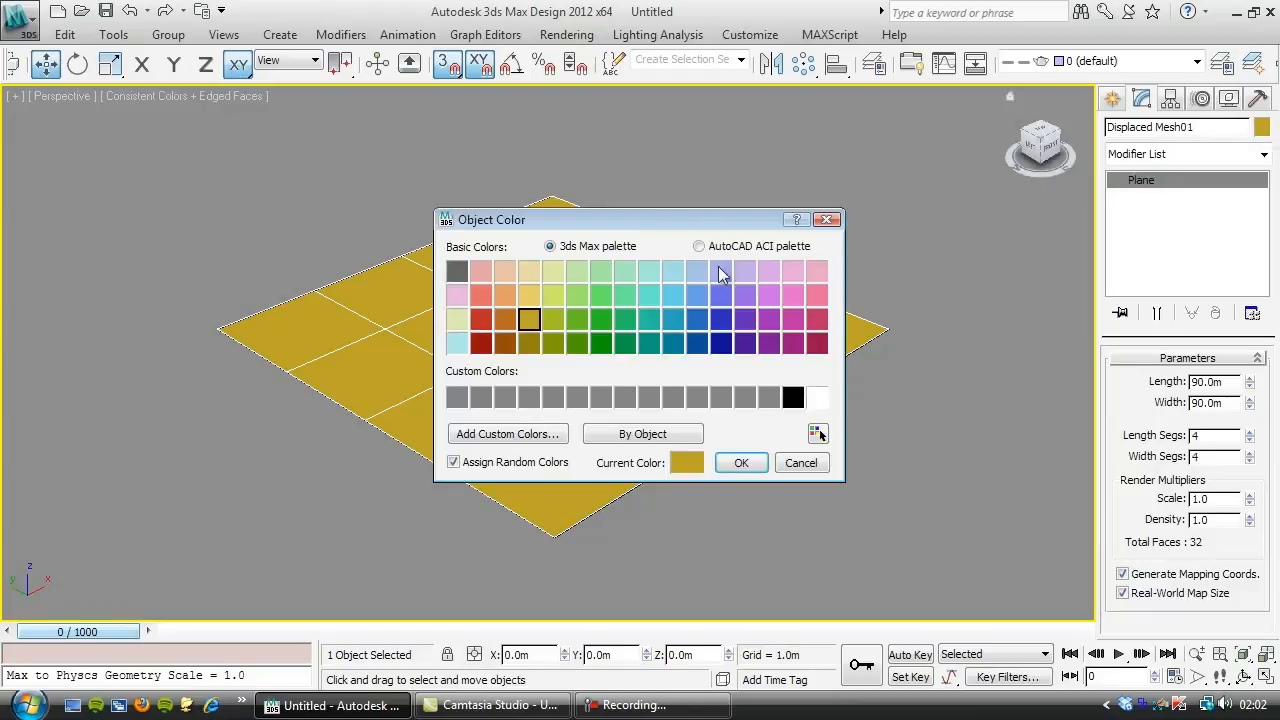
left_click(463, 275)
left_click(731, 463)
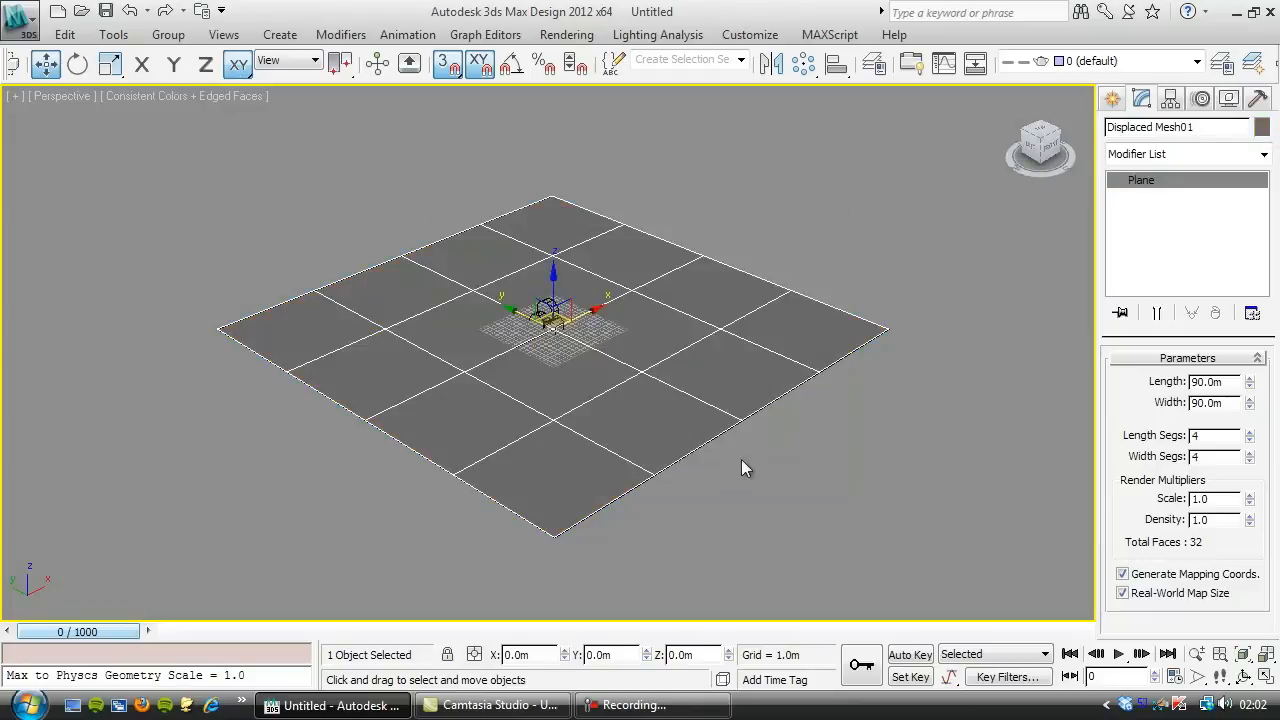
Step: Set the plane's length and width segments to 90 each
double_click(1200, 435)
left_click(1205, 457)
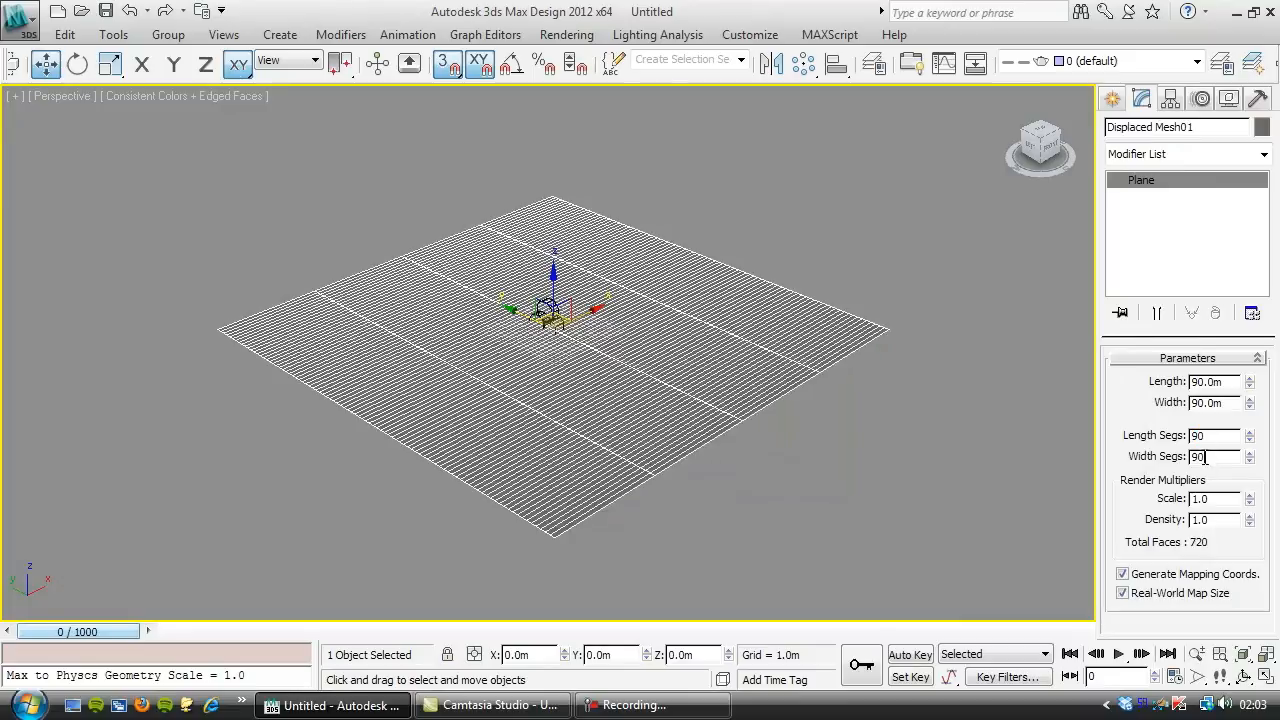
key("Return")
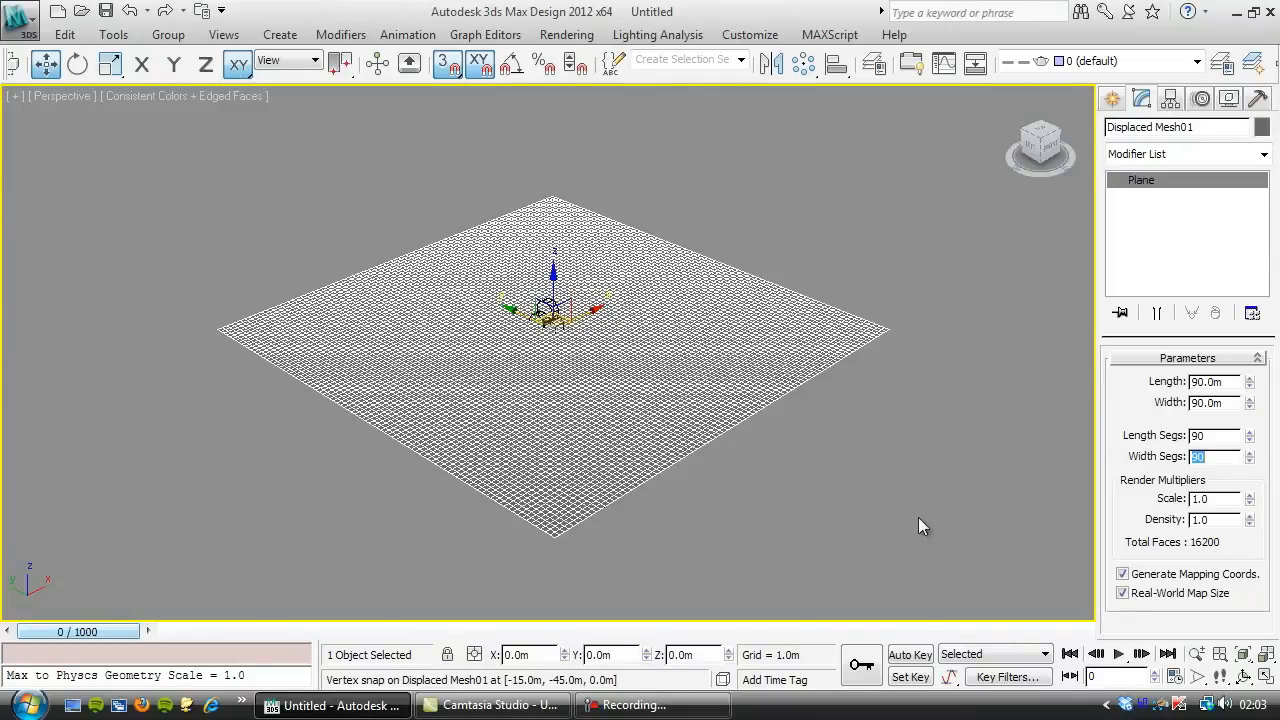
Step: Add a Displace modifier to Displaced Mesh01 and set the mesh's Z position to -1.5 m
left_click(1264, 154)
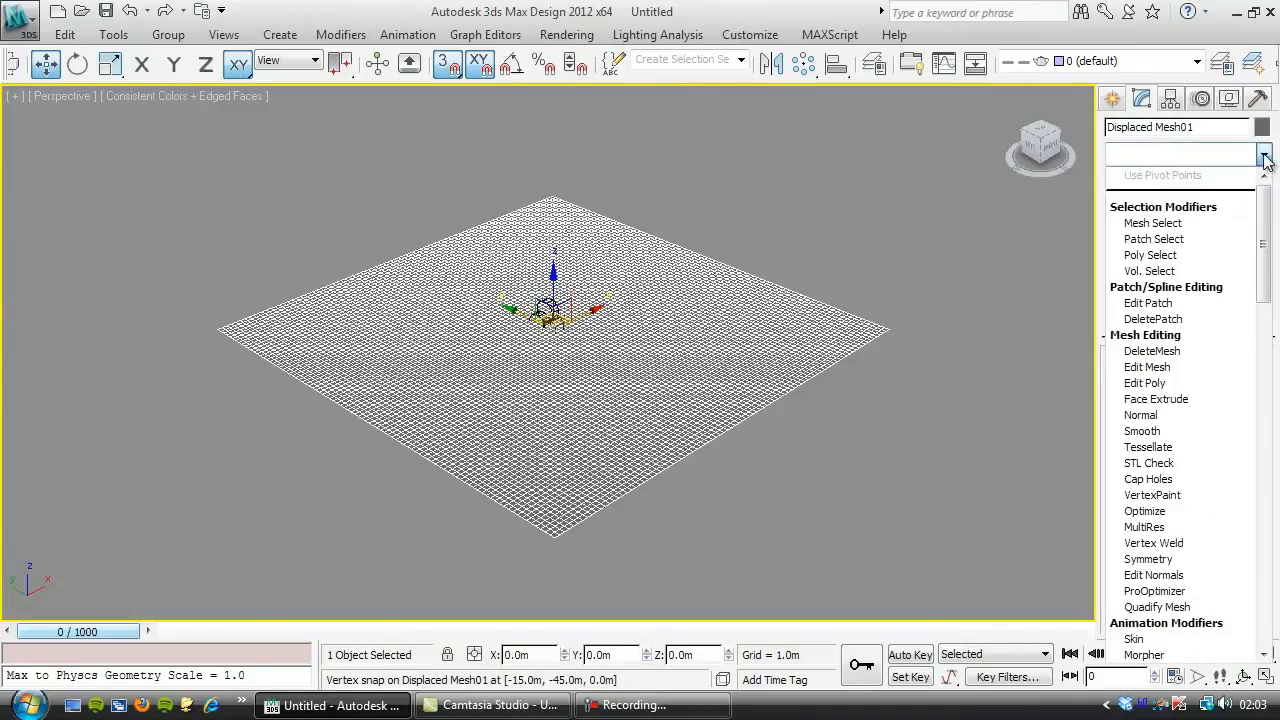
type("di")
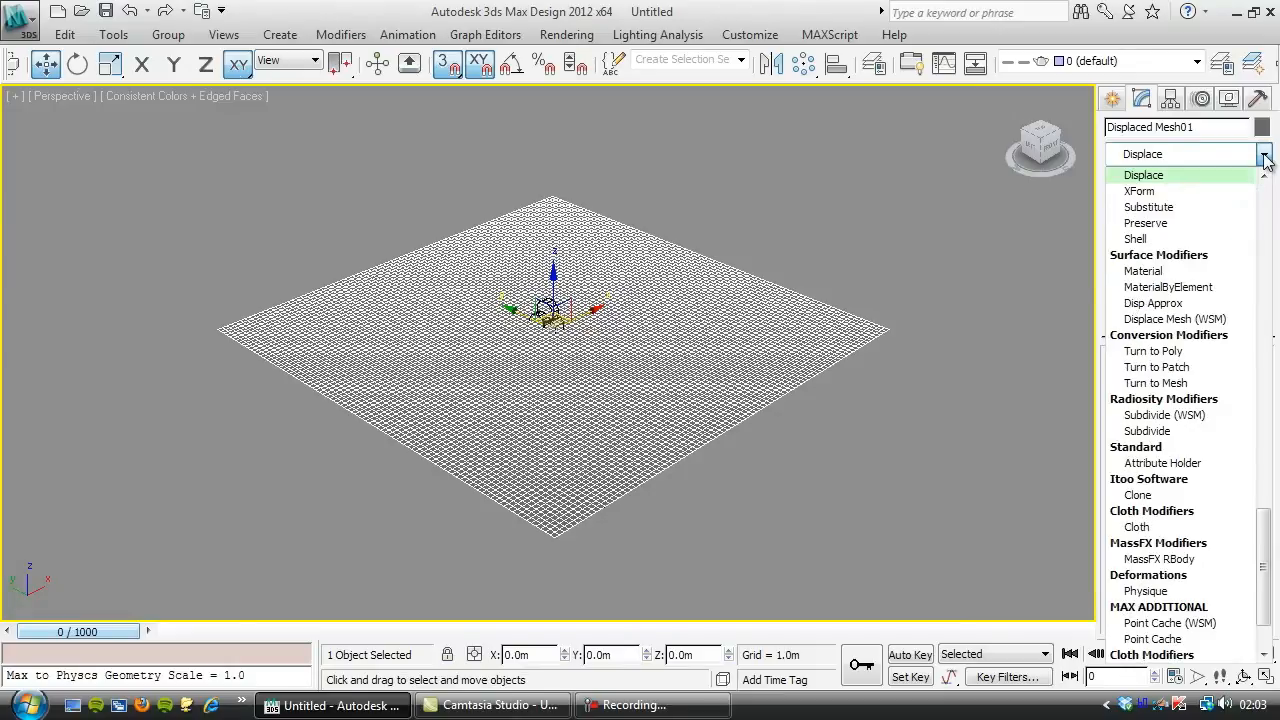
key("Return")
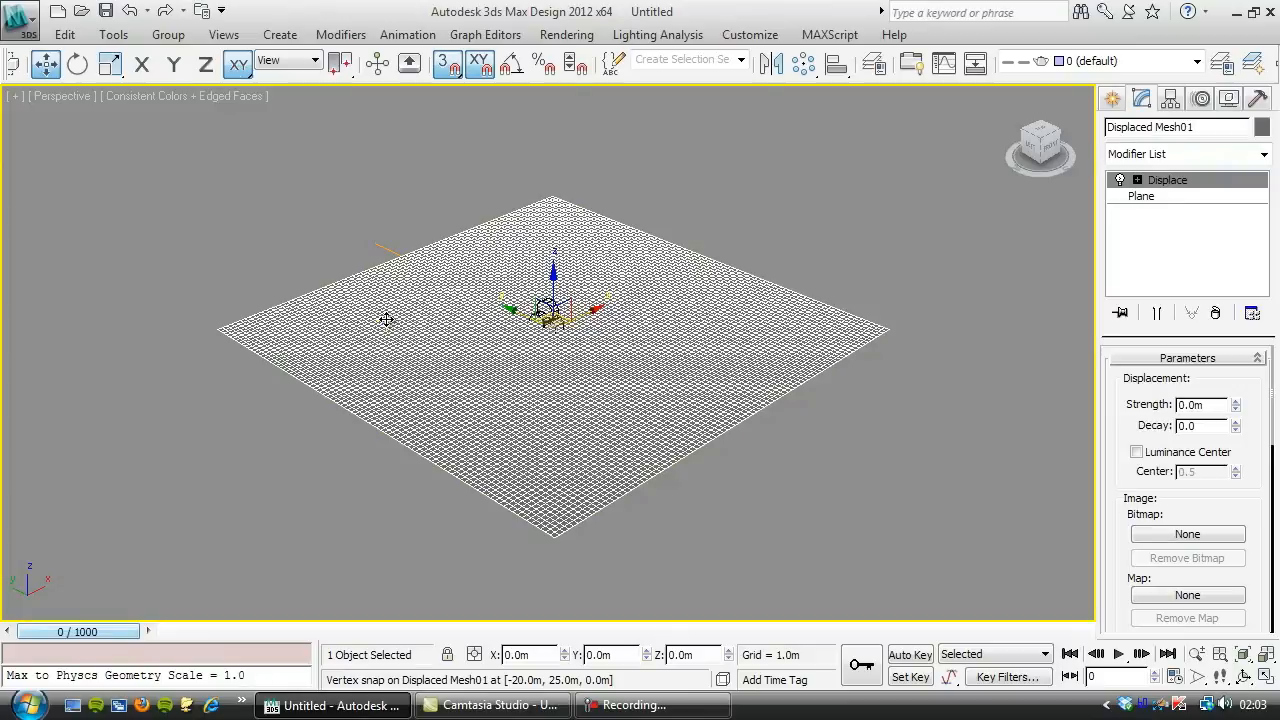
left_click(696, 655)
type("-1.5")
key("Return")
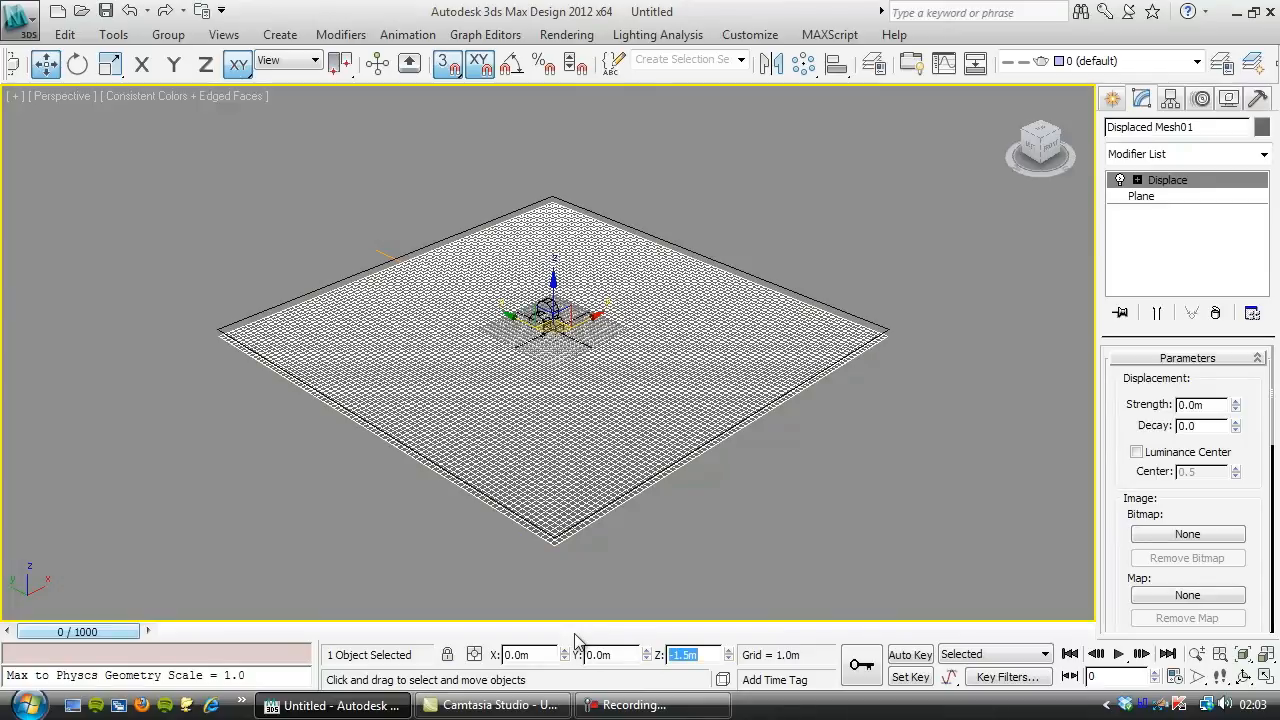
Step: Set the Displace modifier's strength to 8 m
left_click(1205, 404)
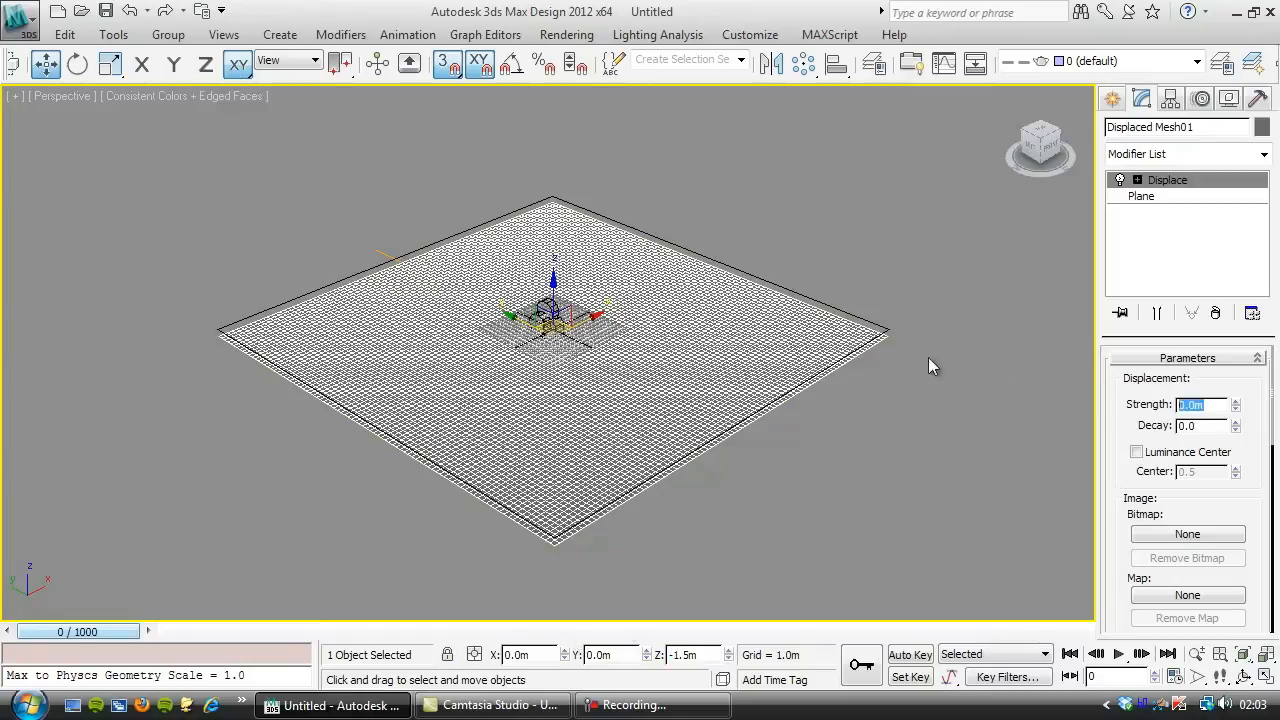
type("8")
key("Return")
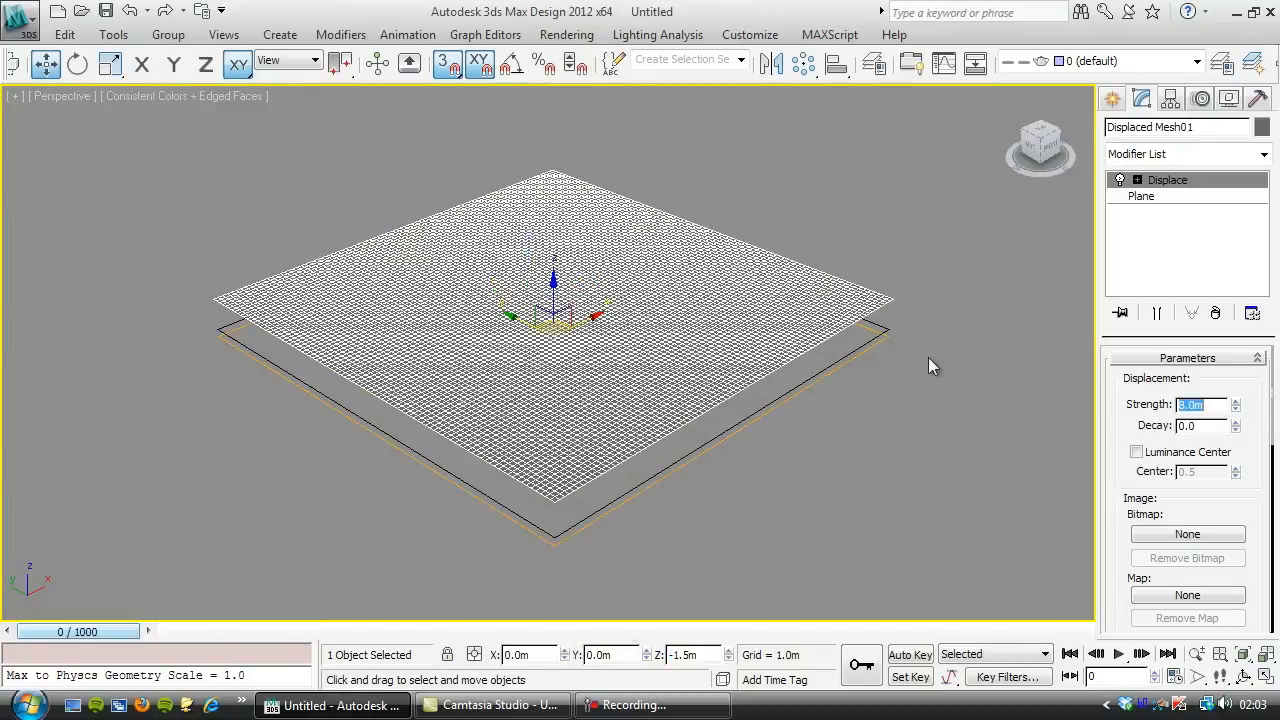
Step: Assign Displacement01.tga from the House by the Sea folder as a Bitmap in the Displace modifier's map slot
left_click(1182, 596)
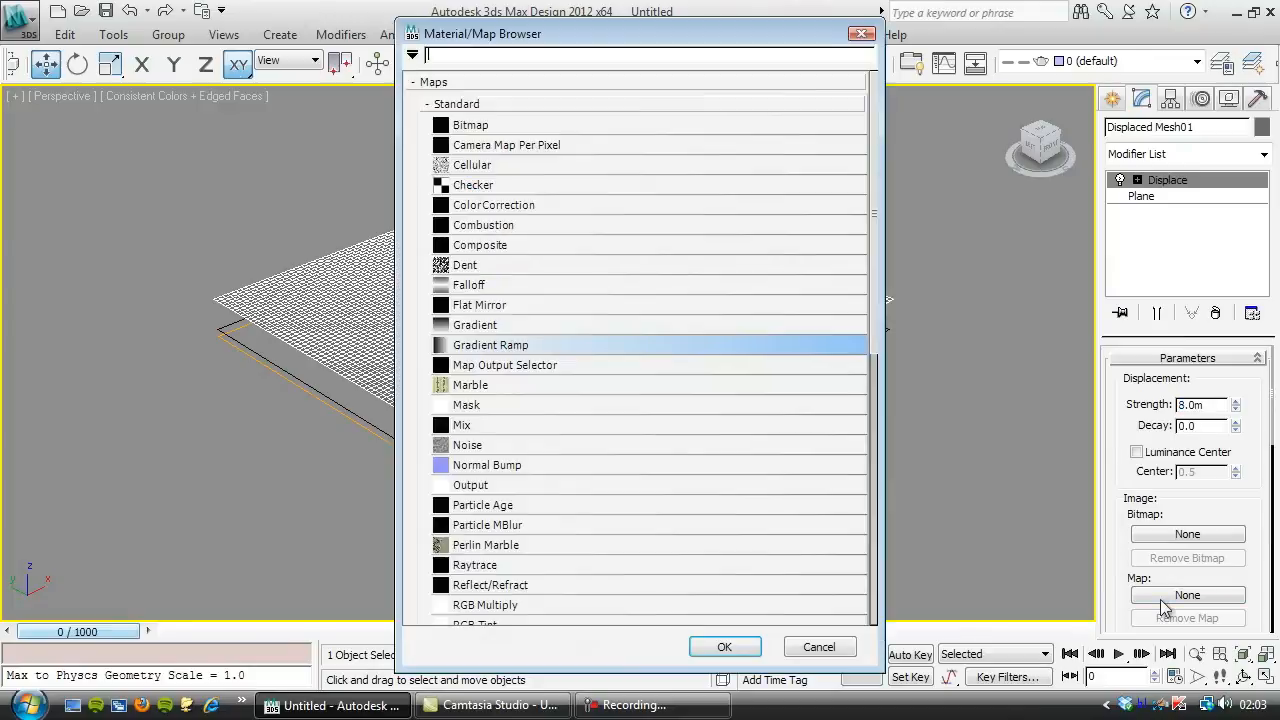
double_click(470, 126)
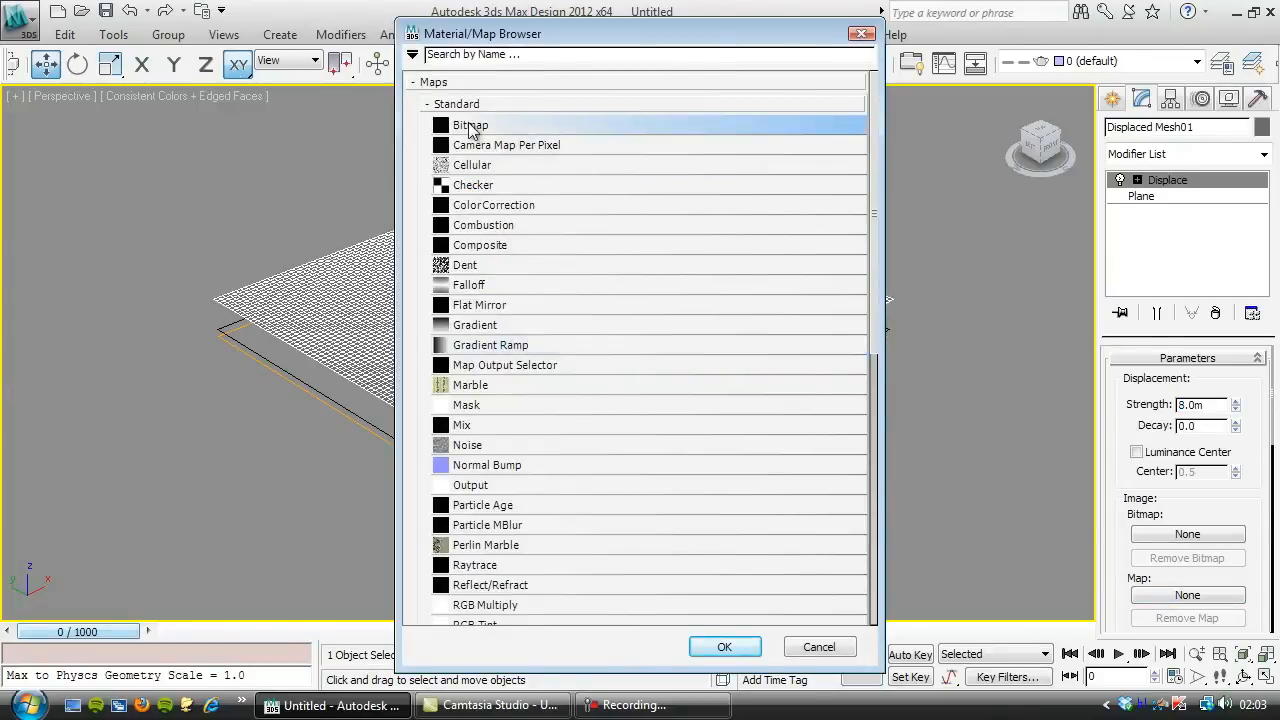
left_click(333, 48)
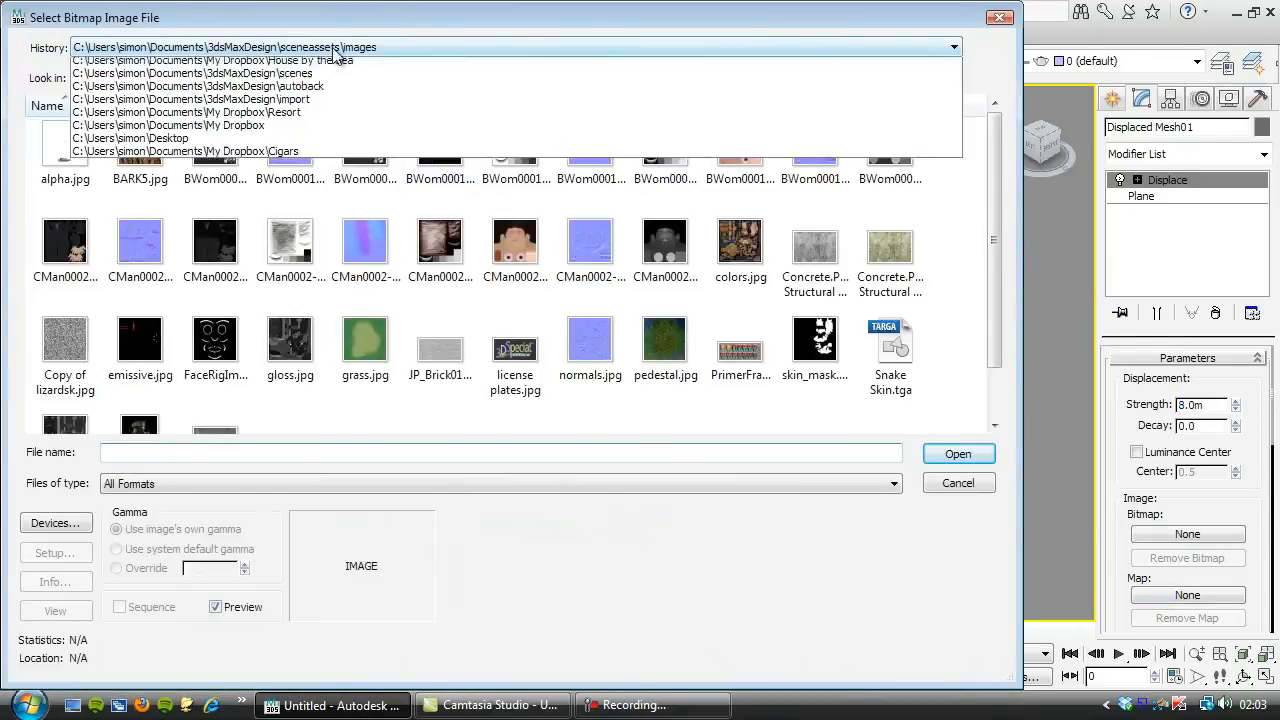
left_click(316, 80)
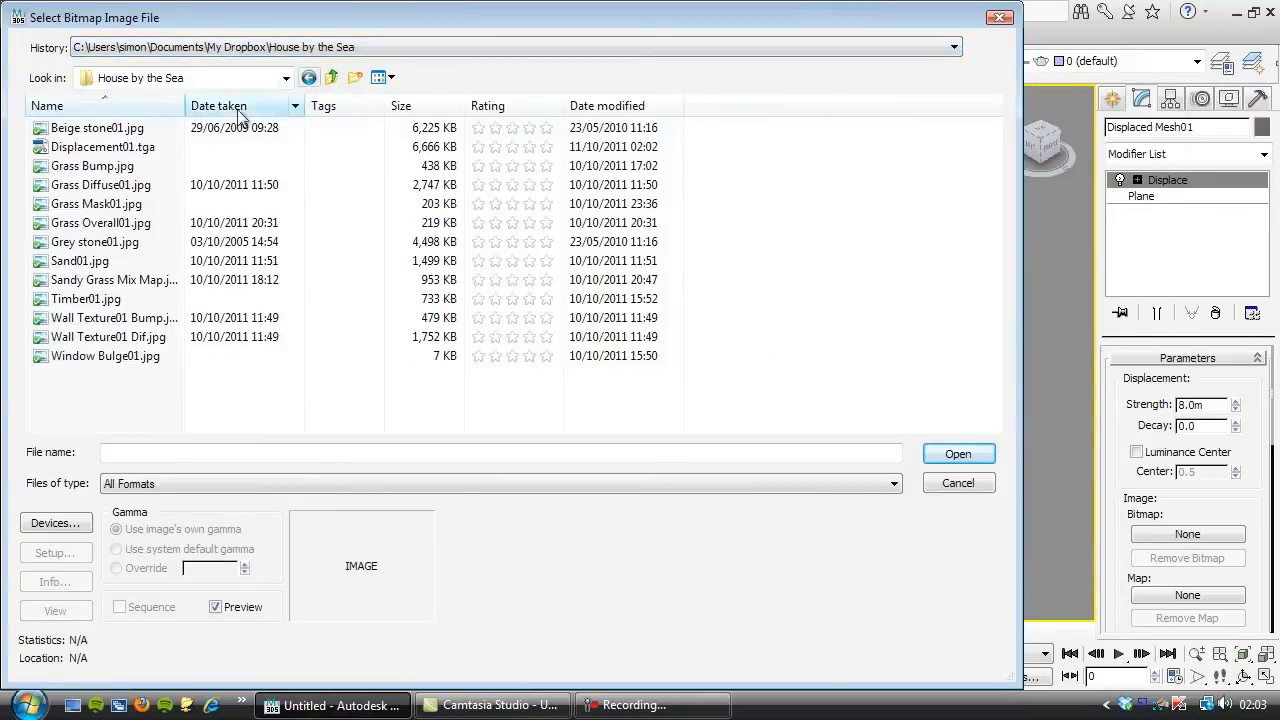
left_click(84, 148)
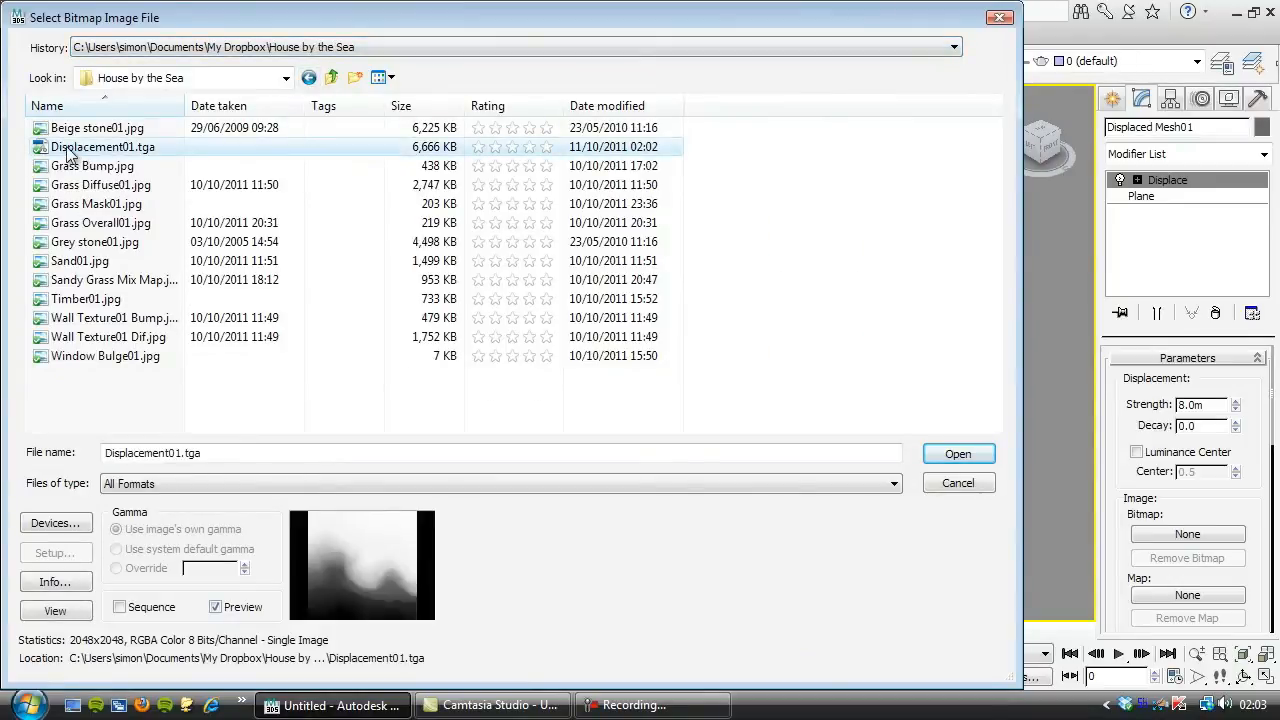
left_click(955, 456)
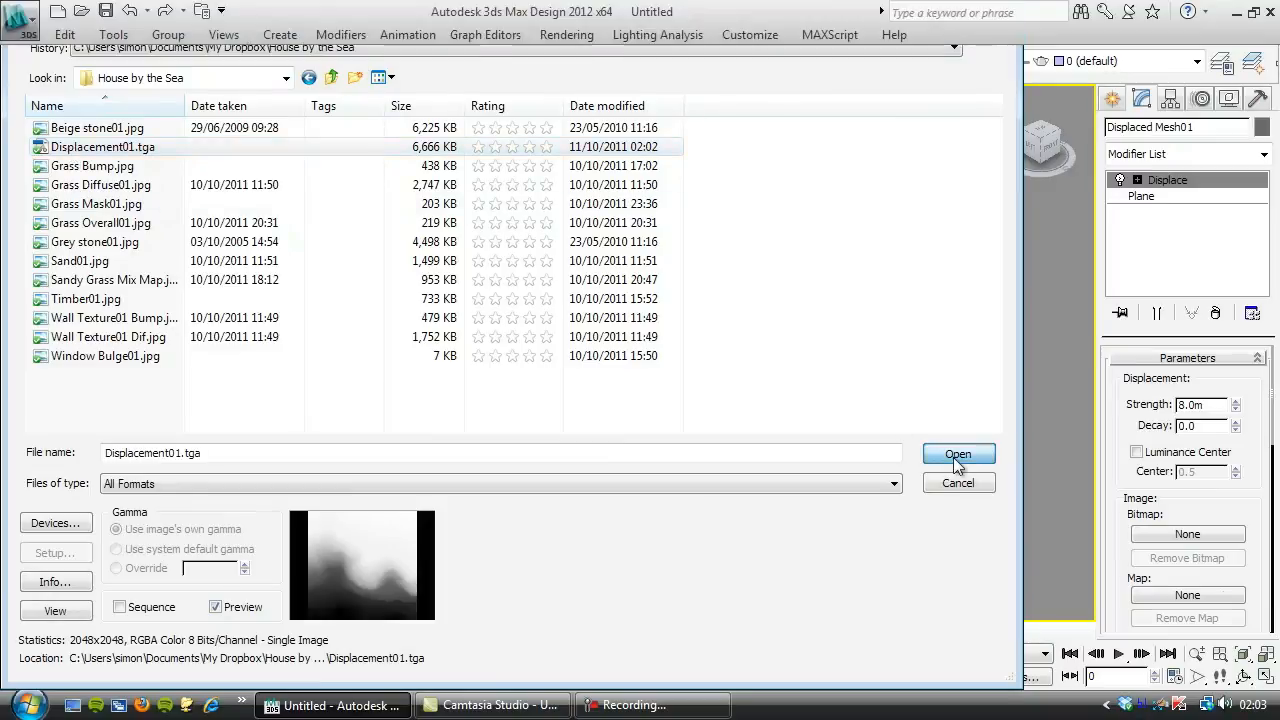
Step: Refine the base plane beneath the Displace modifier to 180 length segments and 180 width segments
middle_click_drag(868, 474, 1022, 381, "alt")
left_click(1190, 197)
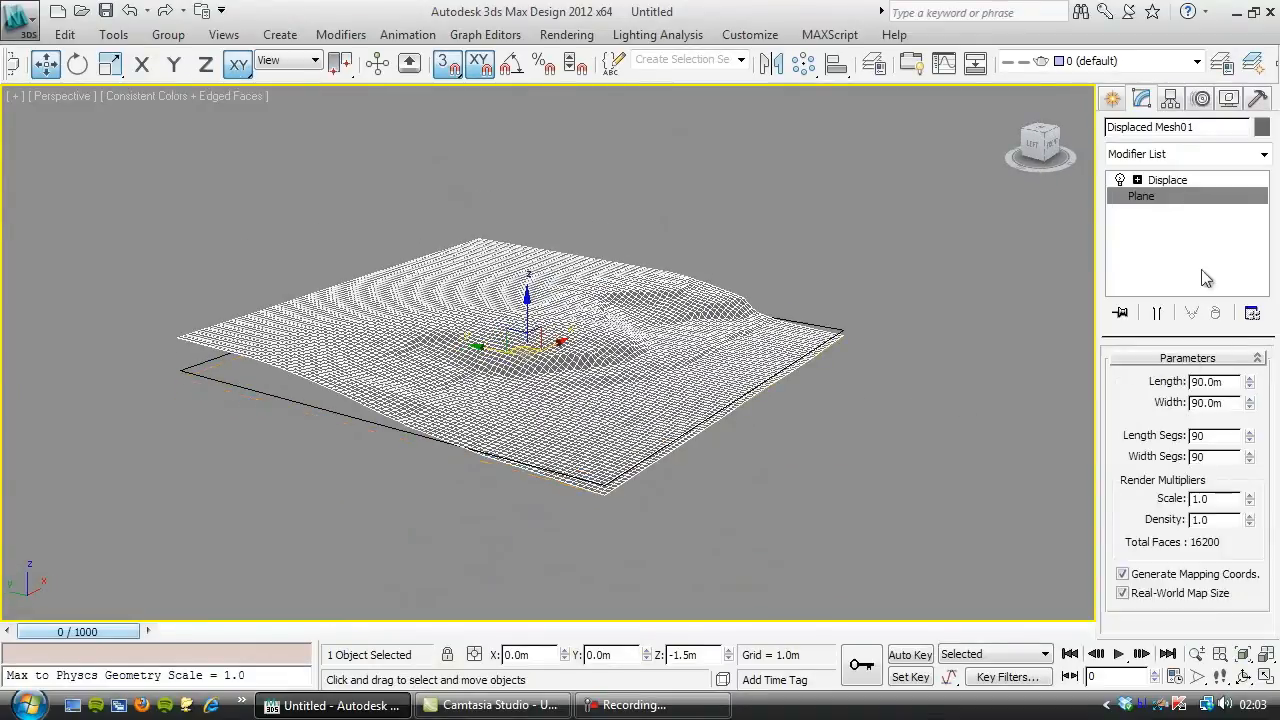
double_click(1210, 435)
type("180")
double_click(1208, 457)
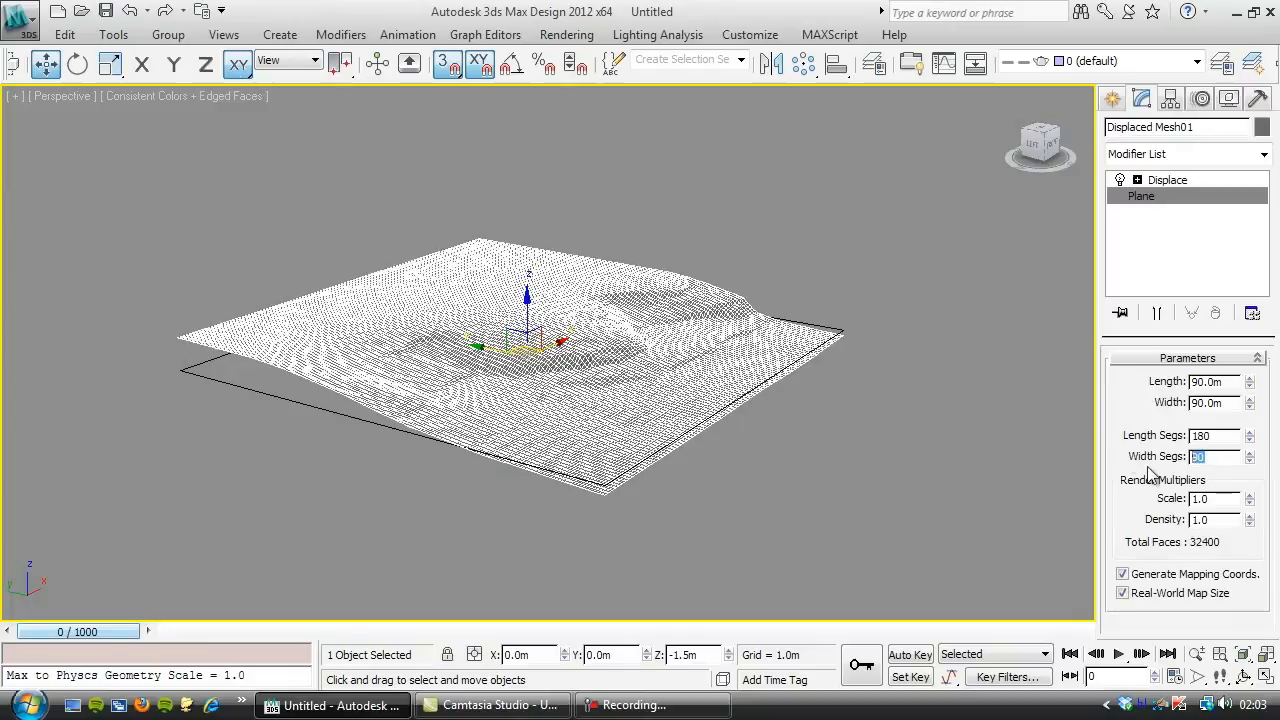
type("180")
key("Return")
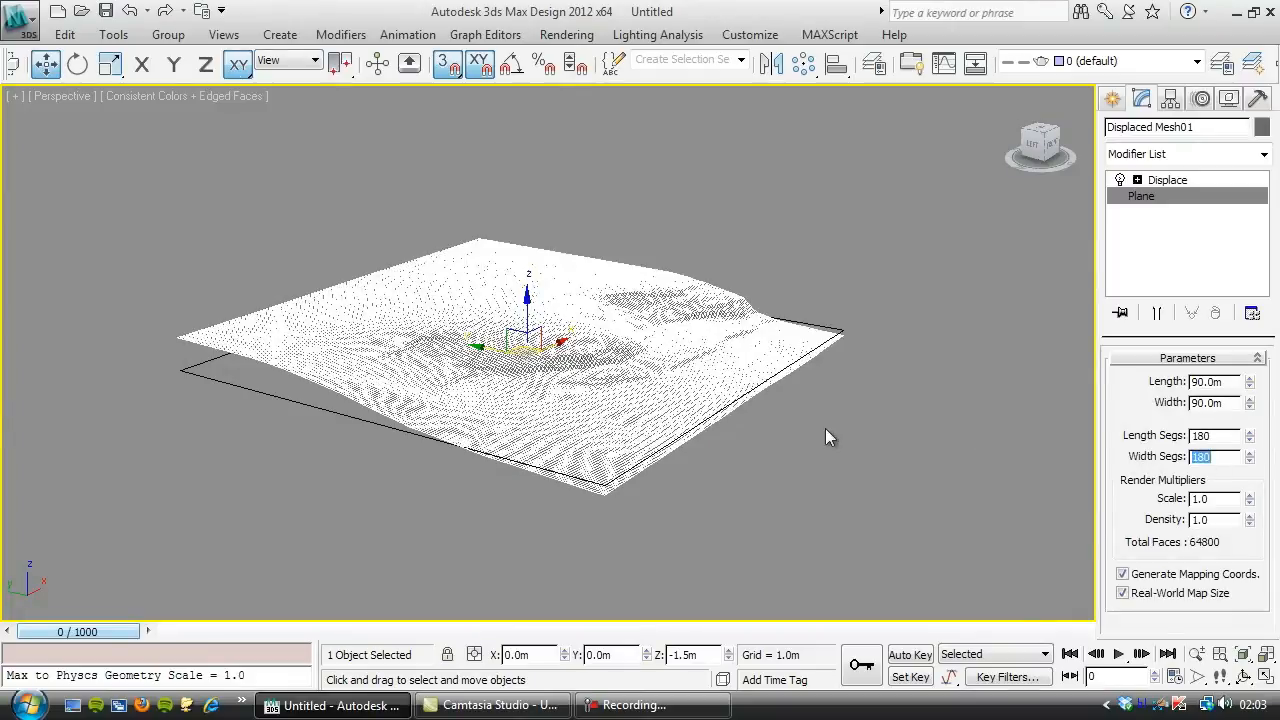
middle_click_drag(829, 434, 851, 437)
Step: Choose the CAD drawing in the House by the Sea folder as the file for a new file link
left_click(20, 28)
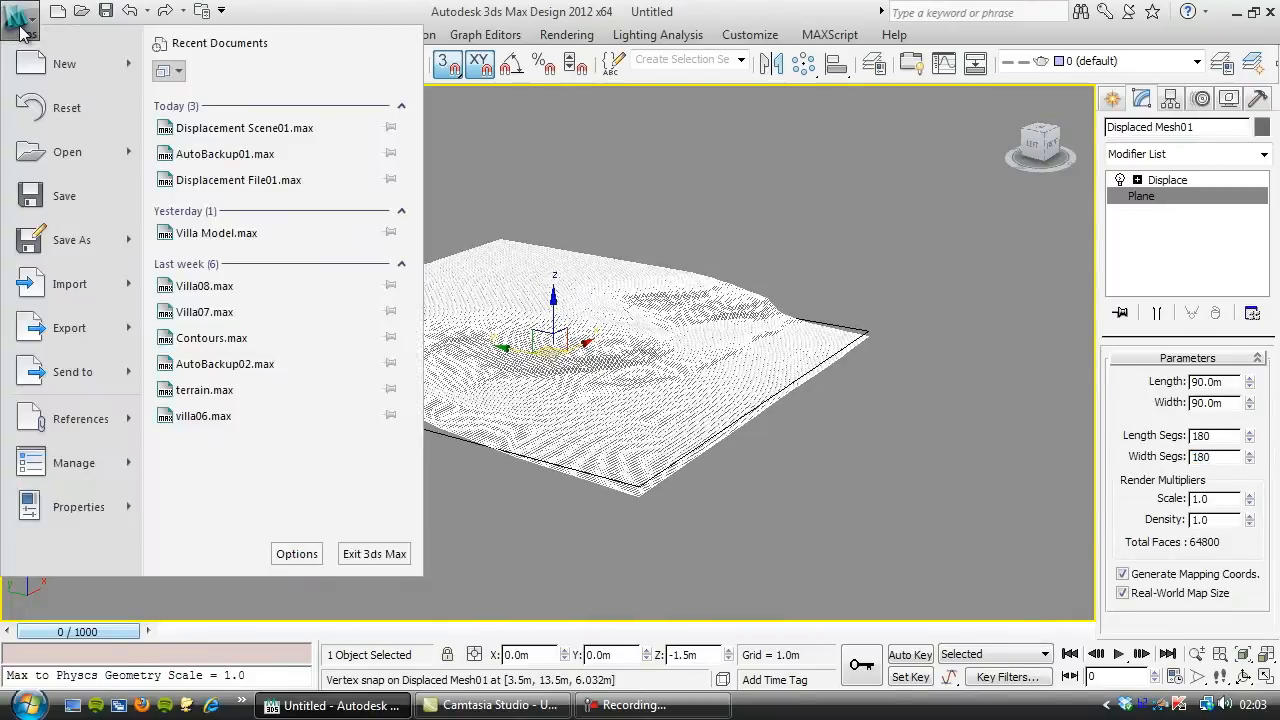
mouse_move(97, 425)
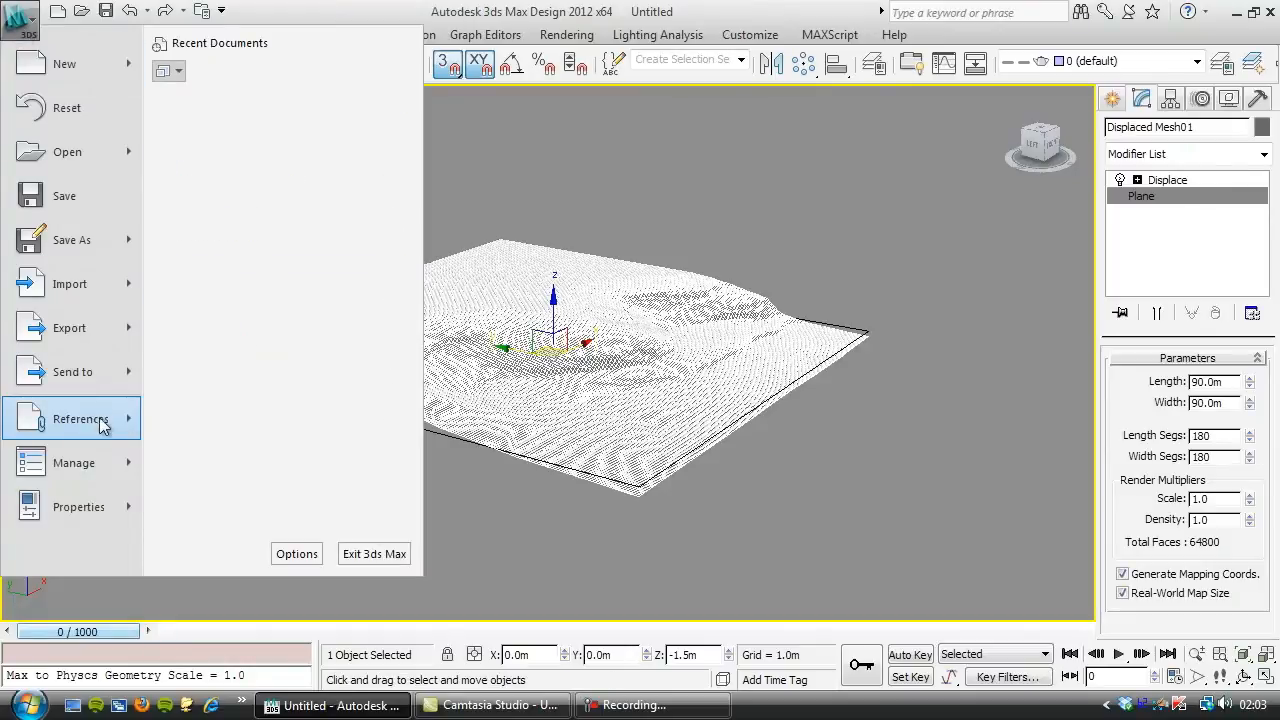
left_click(233, 297)
left_click(118, 205)
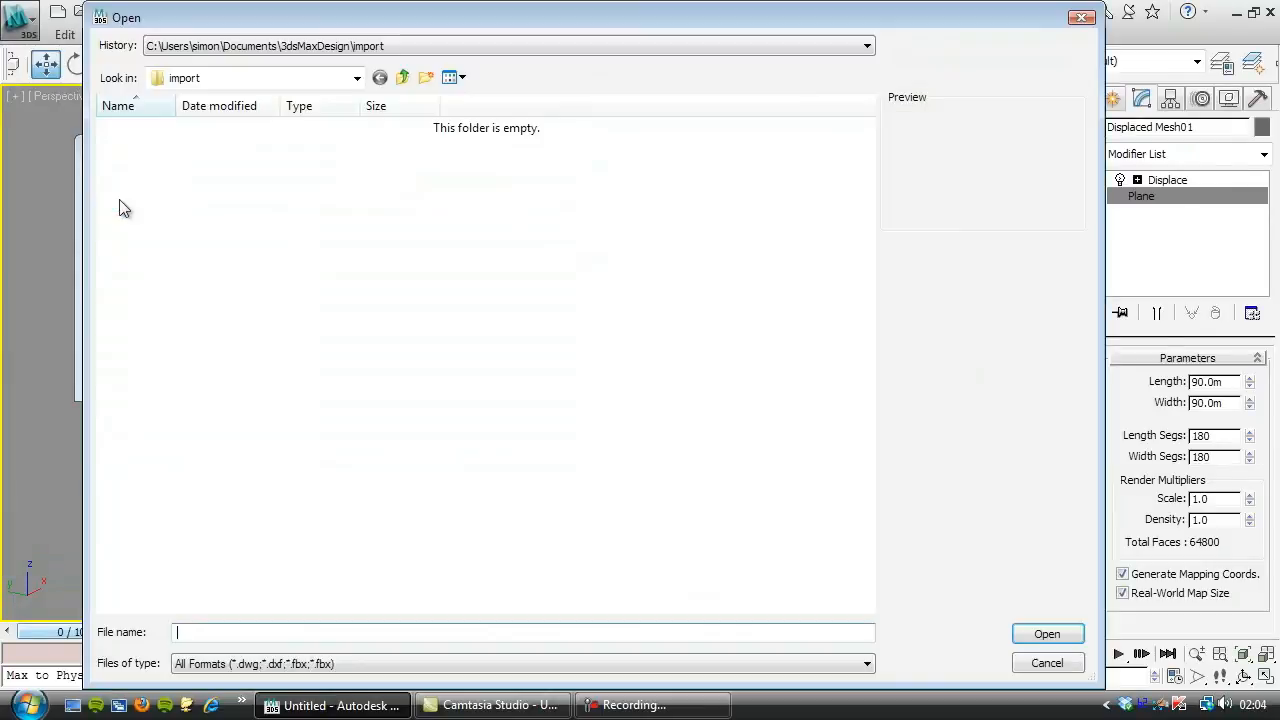
left_click(215, 46)
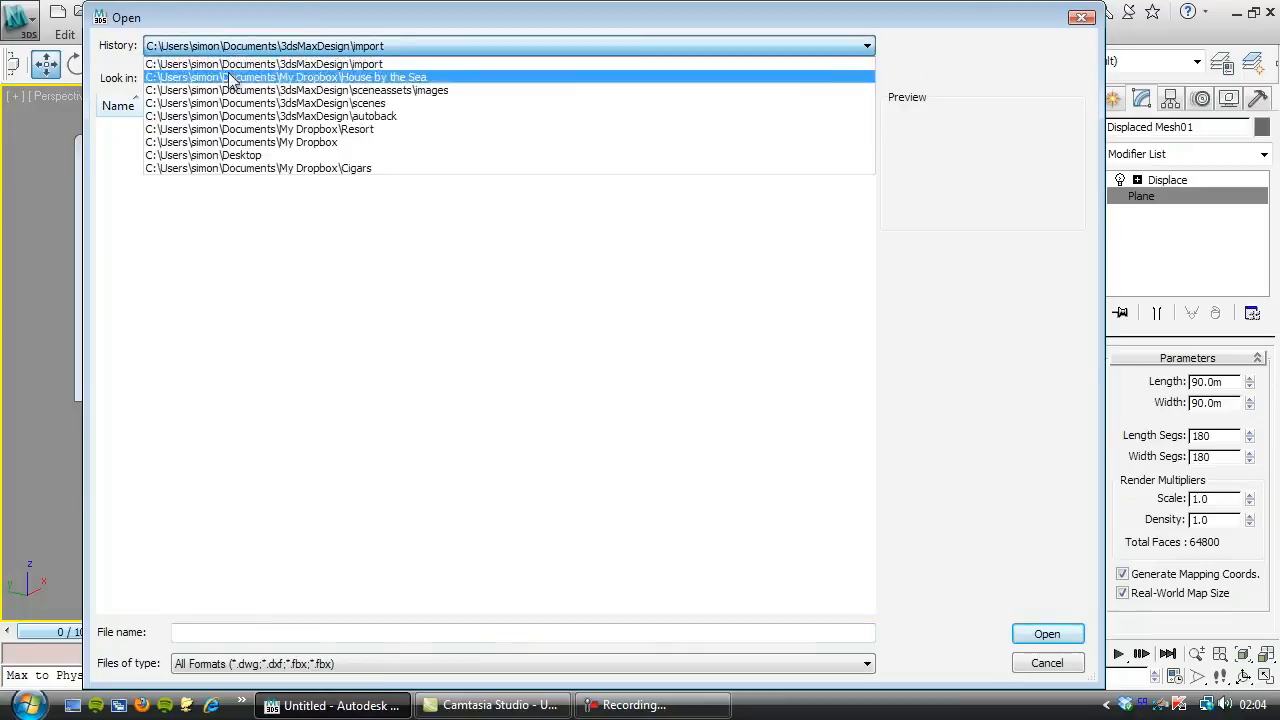
left_click(229, 64)
left_click(150, 128)
left_click(1047, 634)
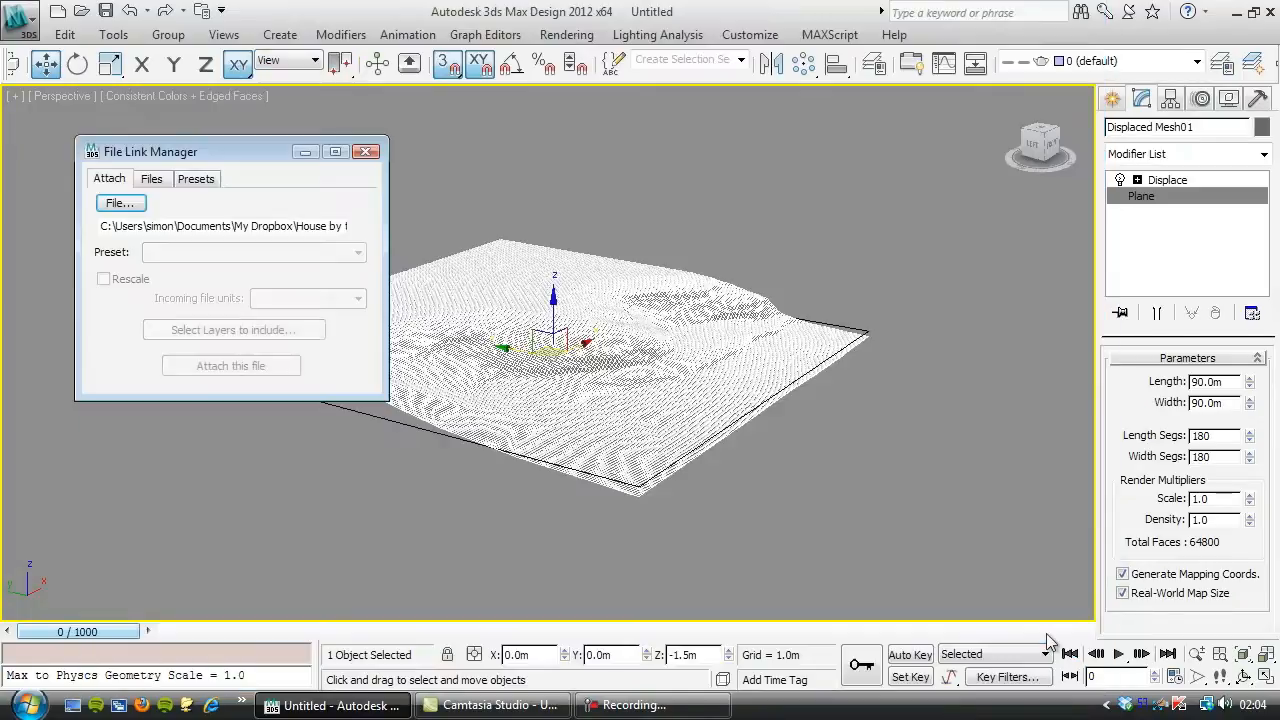
Step: Include only the layers 000 Beach and 001 Land of the chosen drawing and attach it to the scene
left_click(255, 332)
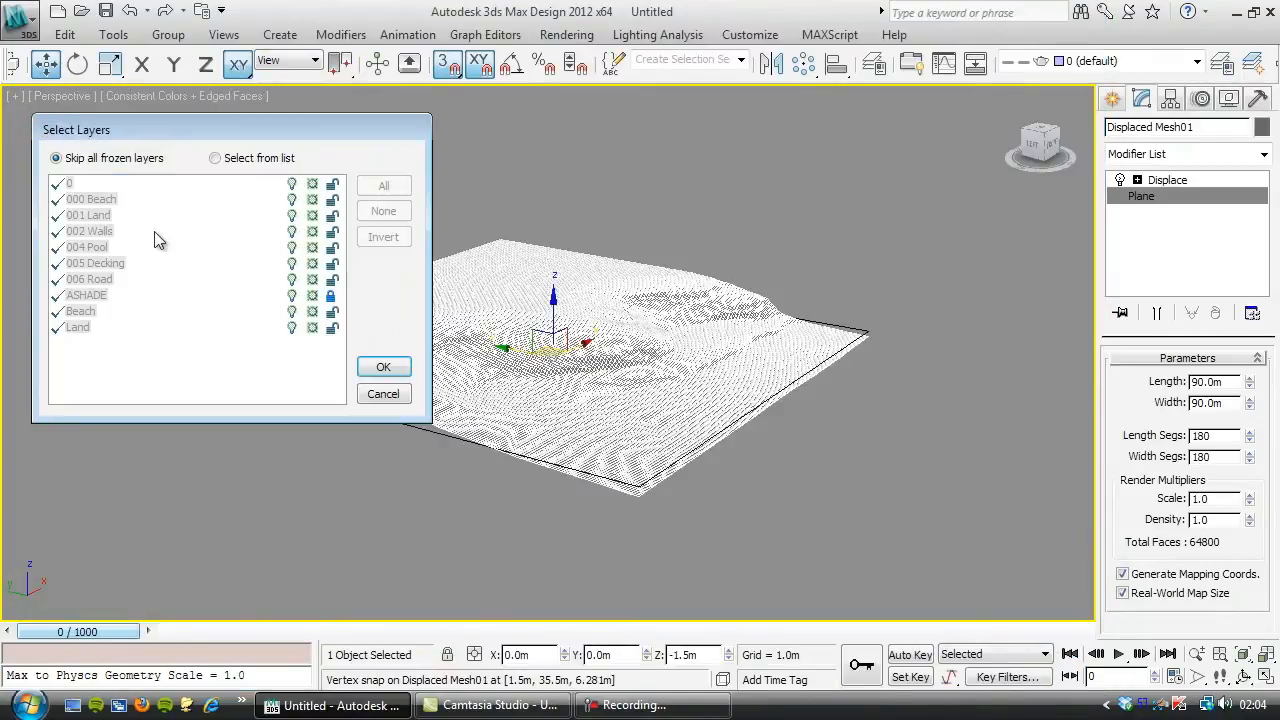
left_click(215, 158)
left_click(90, 199)
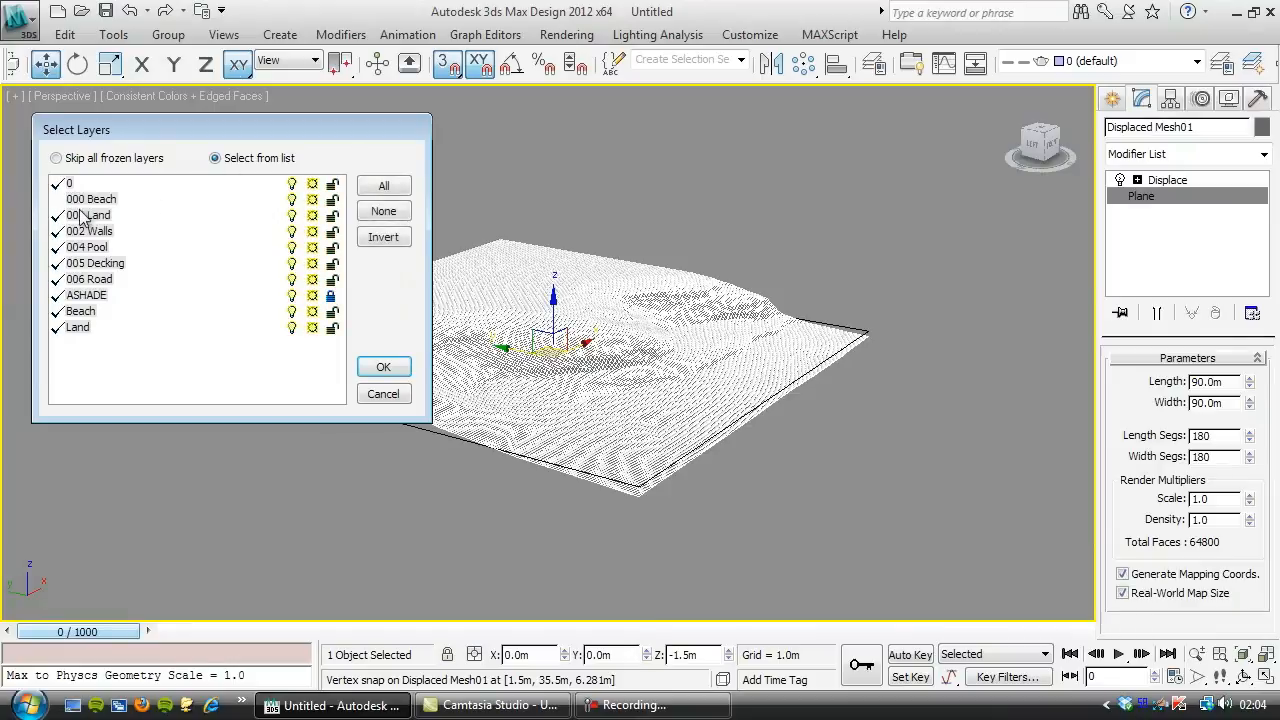
left_click(89, 215)
left_click(390, 237)
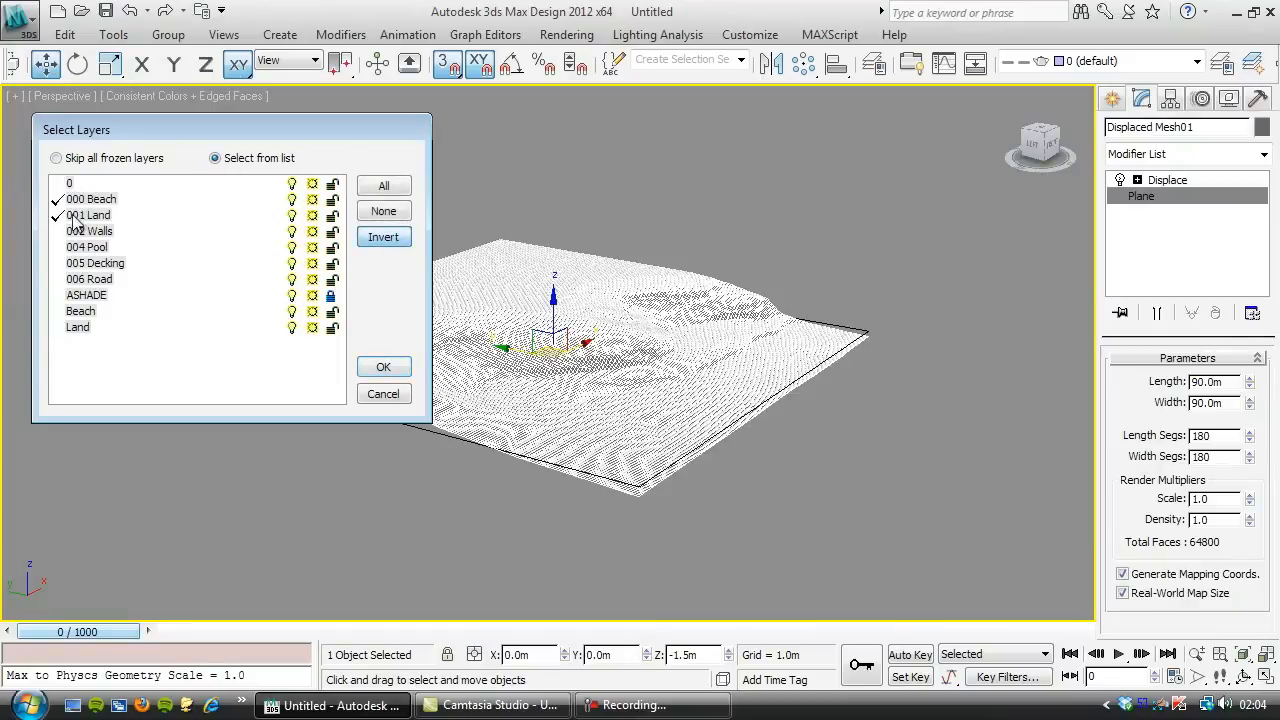
left_click(383, 367)
left_click(220, 366)
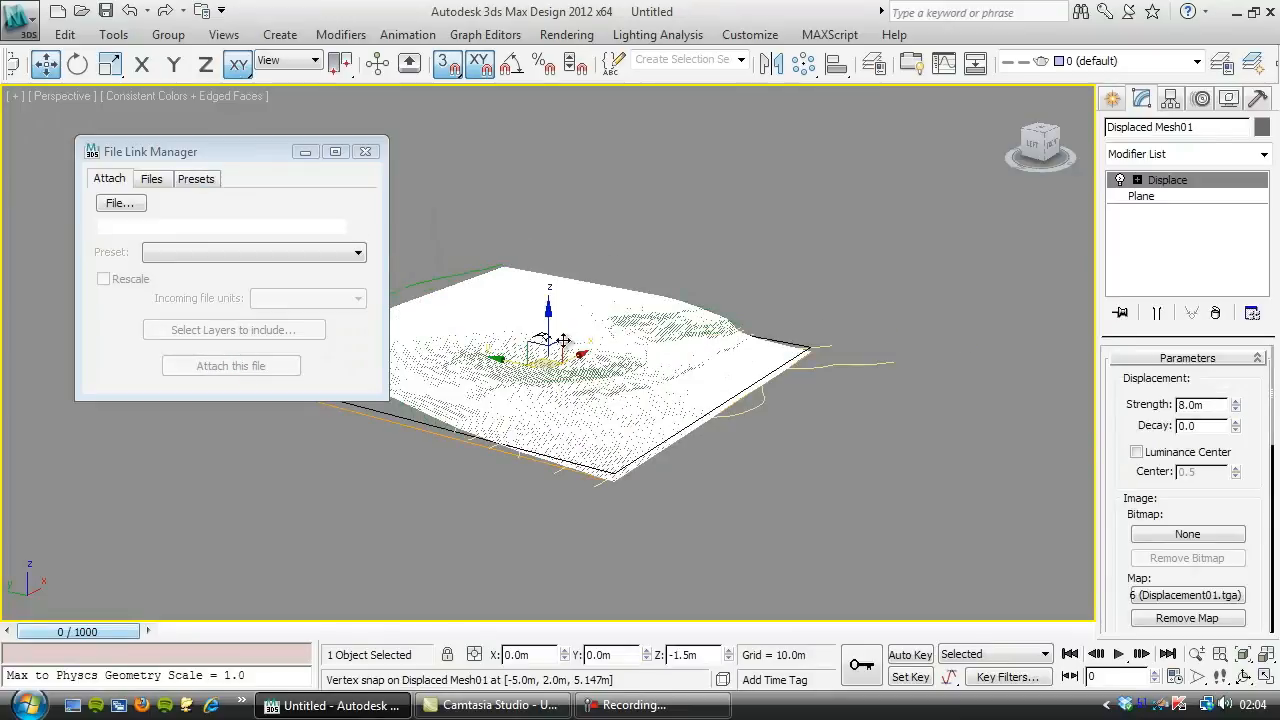
Step: Set the perspective view to Realistic shading without edged faces
key("F3")
middle_click_drag(751, 283, 68, 100)
key("F3")
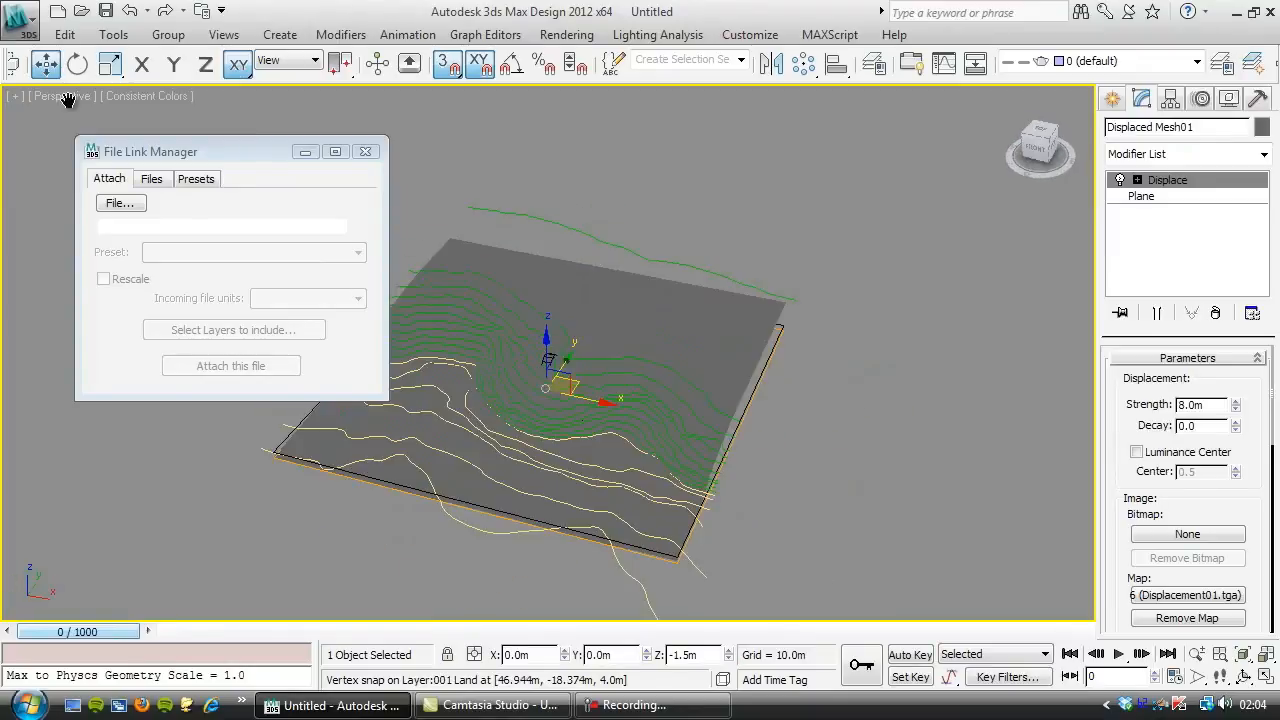
left_click(136, 100)
left_click(135, 97)
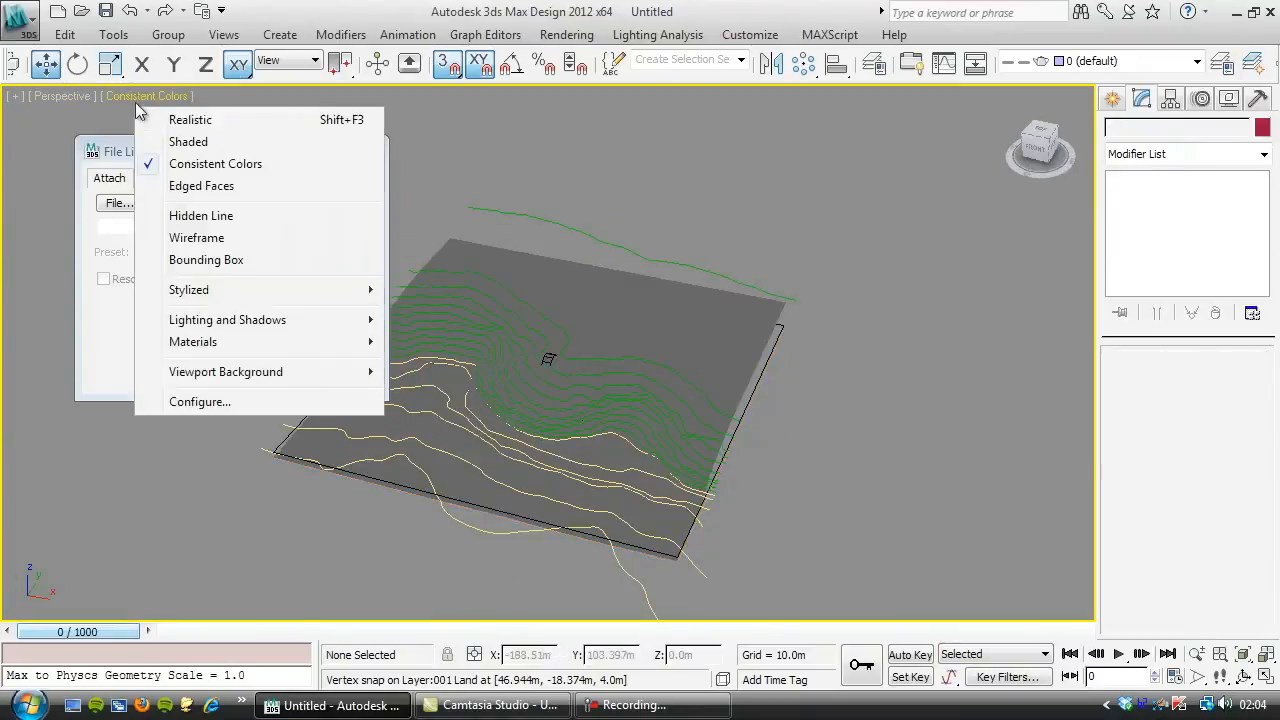
left_click(199, 121)
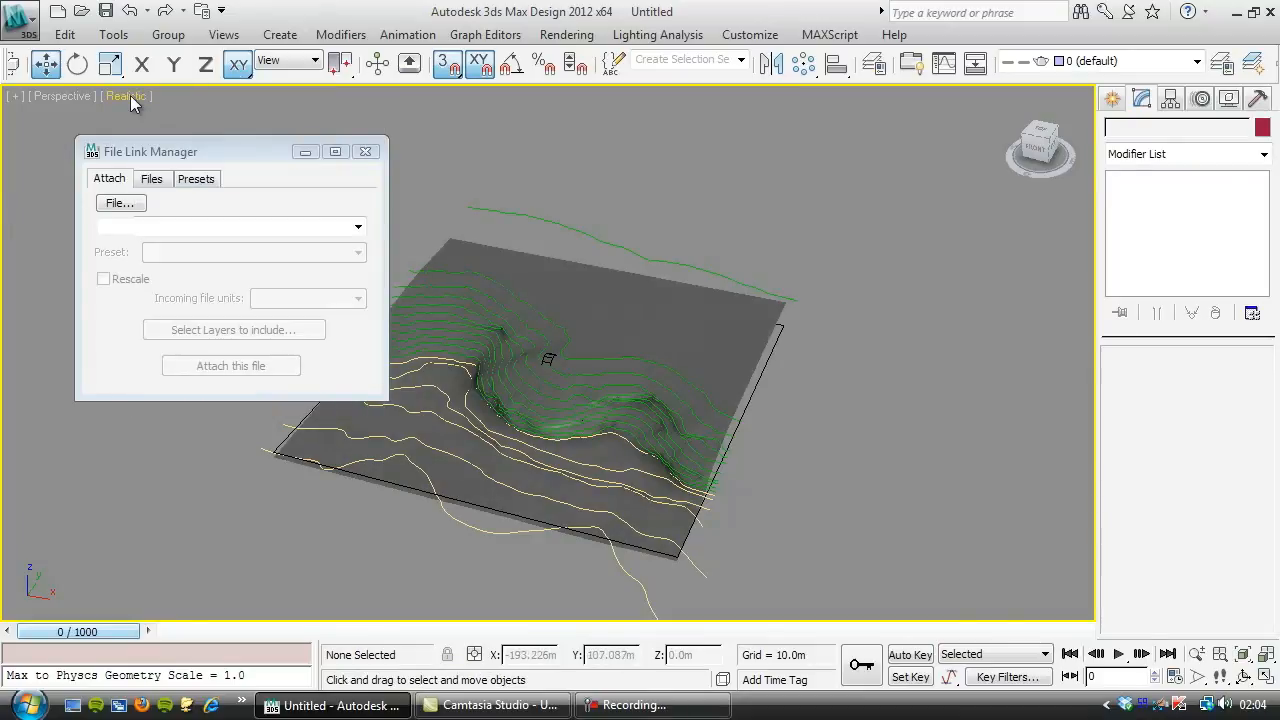
Step: Close the File Link Manager and examine how closely the displaced terrain follows the linked beach and land contour lines
scroll(567, 377, "up", 3)
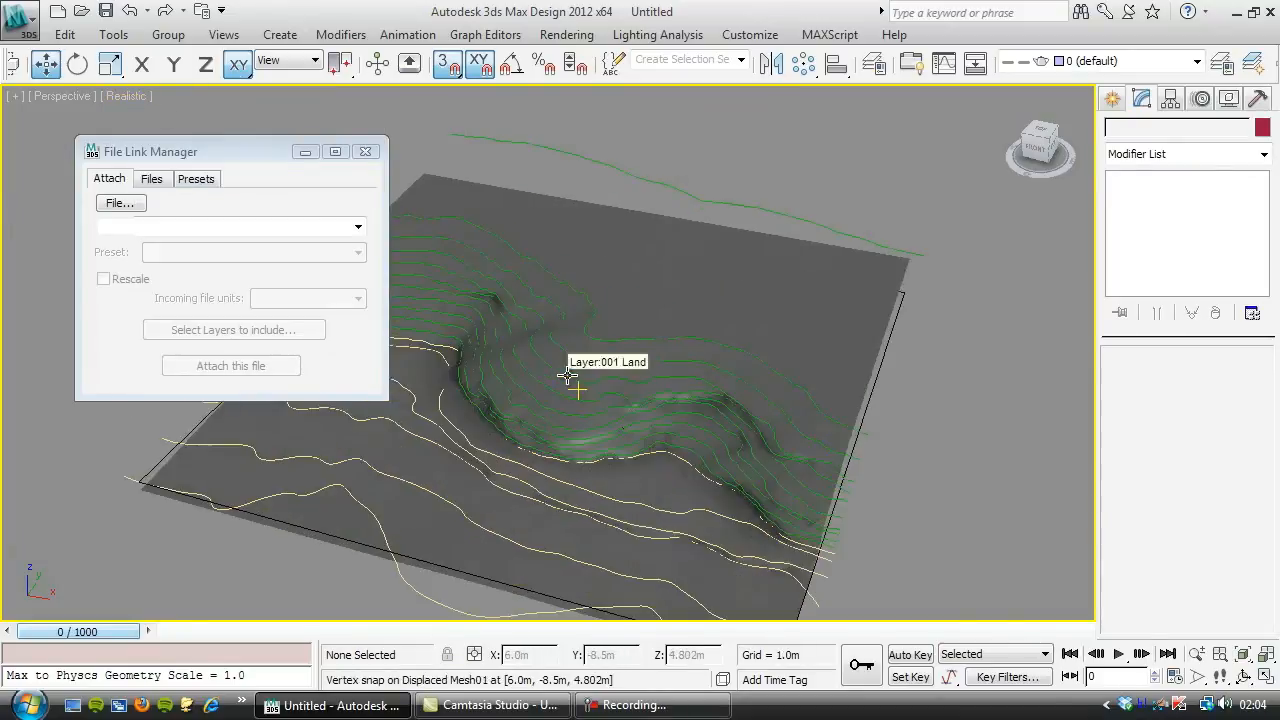
scroll(567, 377, "up", 2)
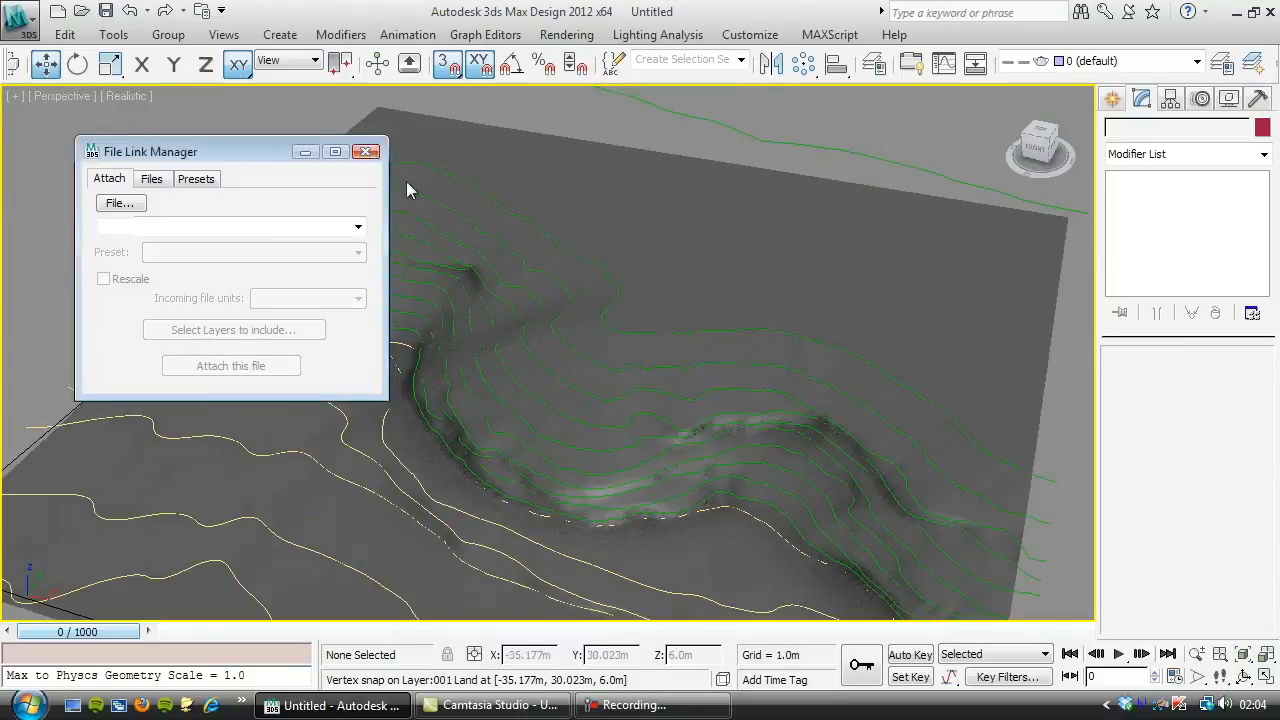
left_click(366, 152)
middle_click_drag(591, 374, 686, 379, "alt")
scroll(530, 332, "up", 3)
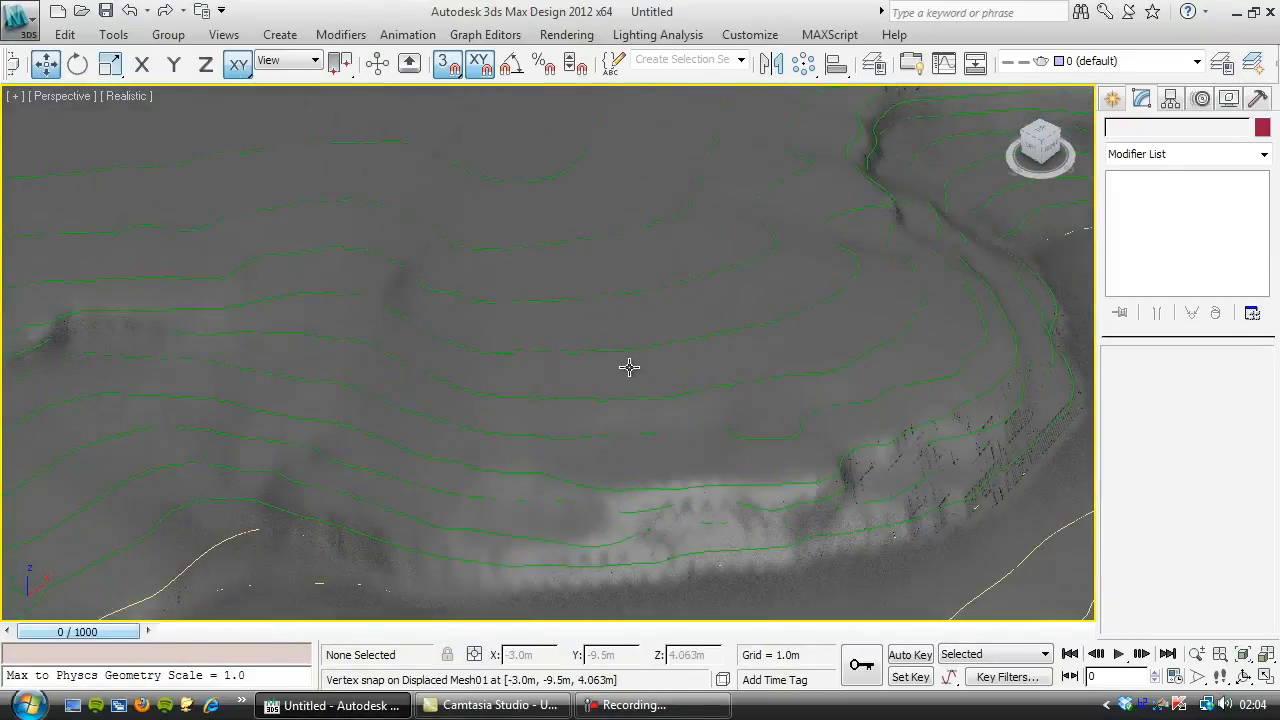
middle_click_drag(580, 360, 523, 360, "alt")
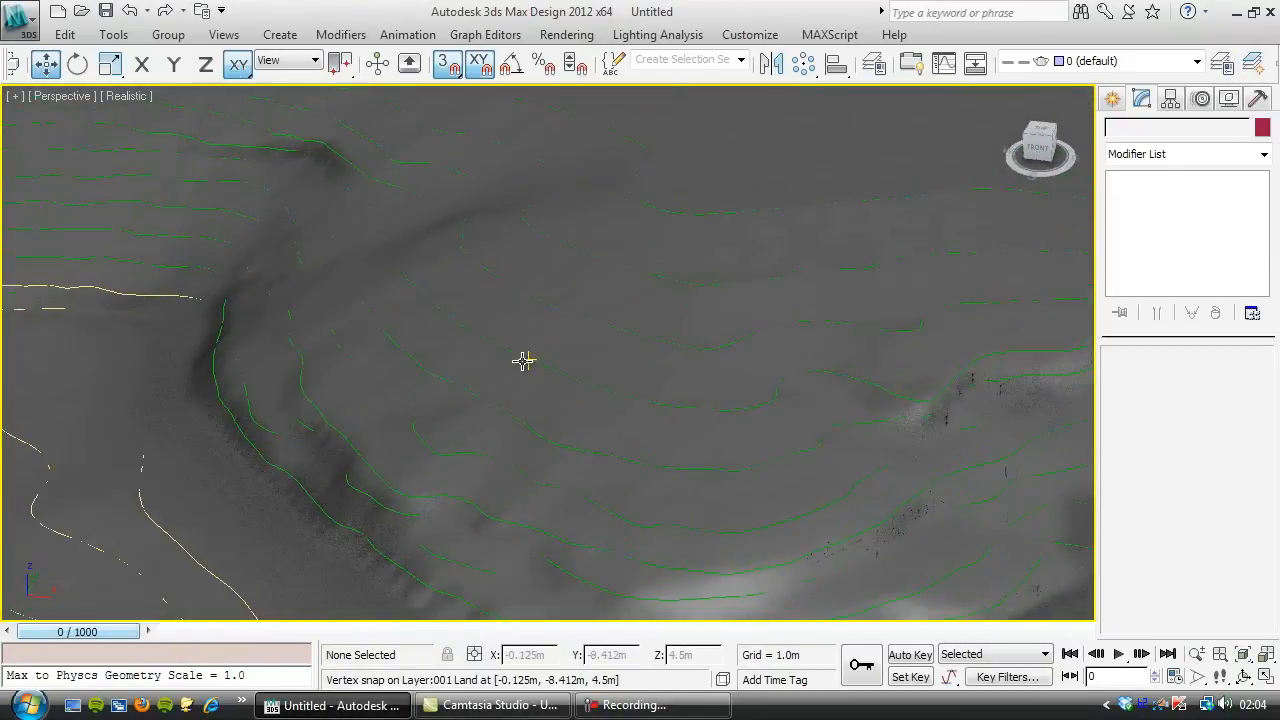
scroll(523, 351, "down", 2)
scroll(517, 360, "down", 3)
middle_click_drag(544, 372, 549, 337)
Step: Detach the linked contour drawing and all its objects from the scene, and close the File Link Manager
left_click(18, 18)
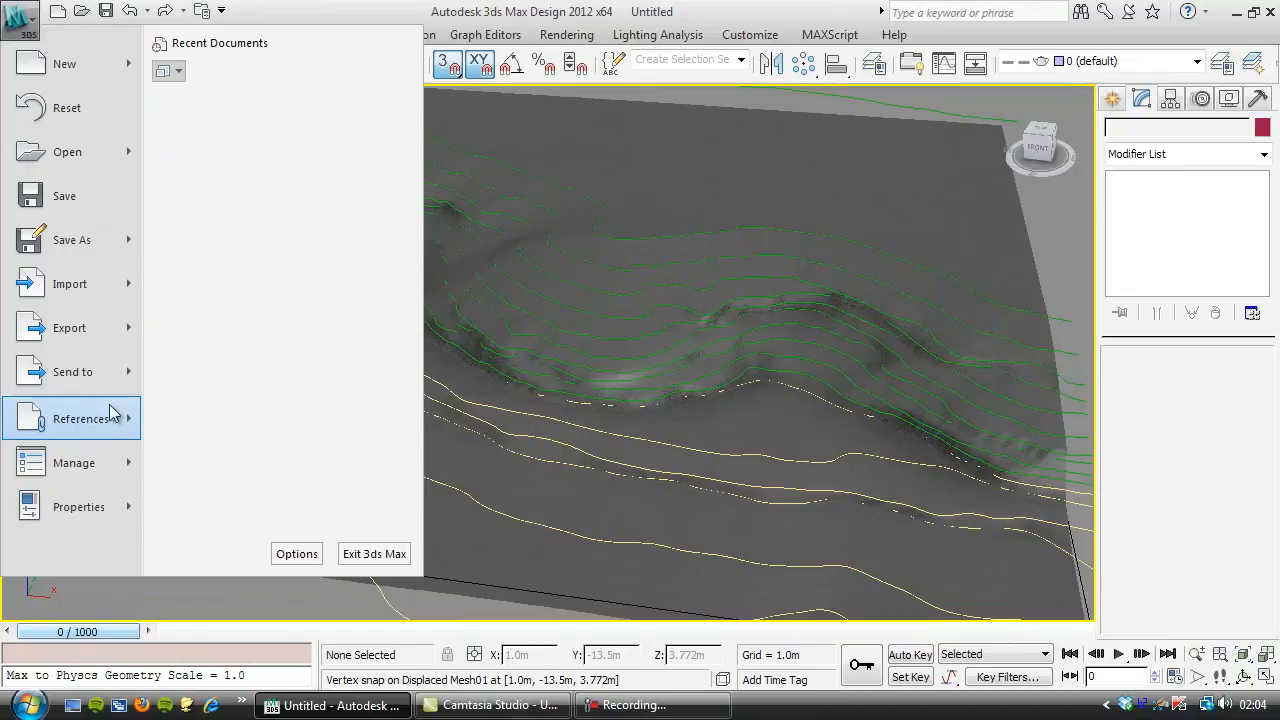
left_click(241, 296)
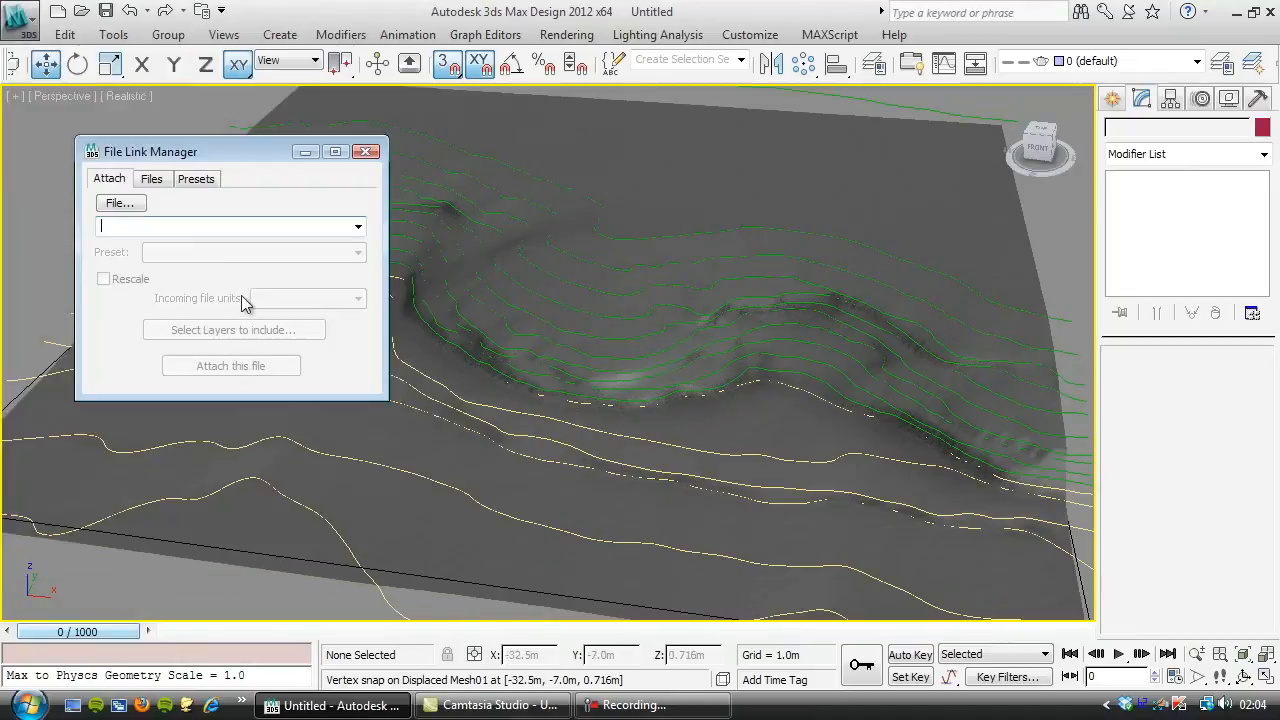
left_click(155, 179)
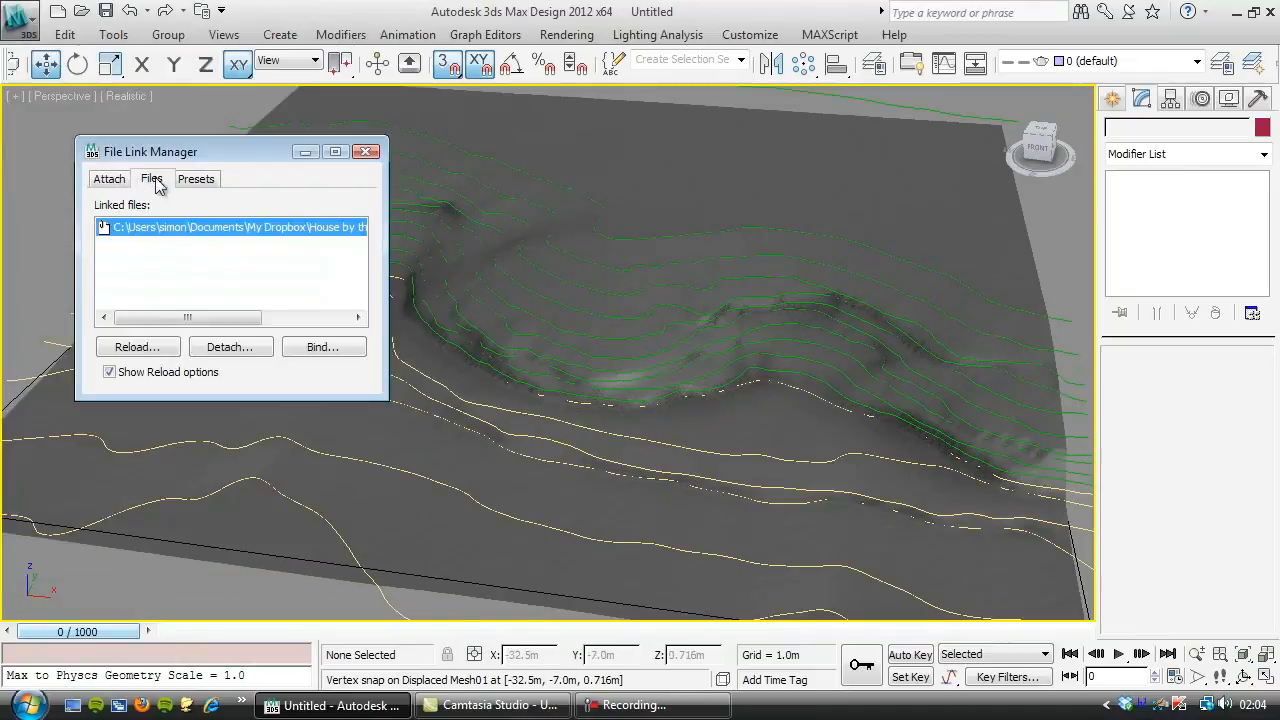
left_click(232, 347)
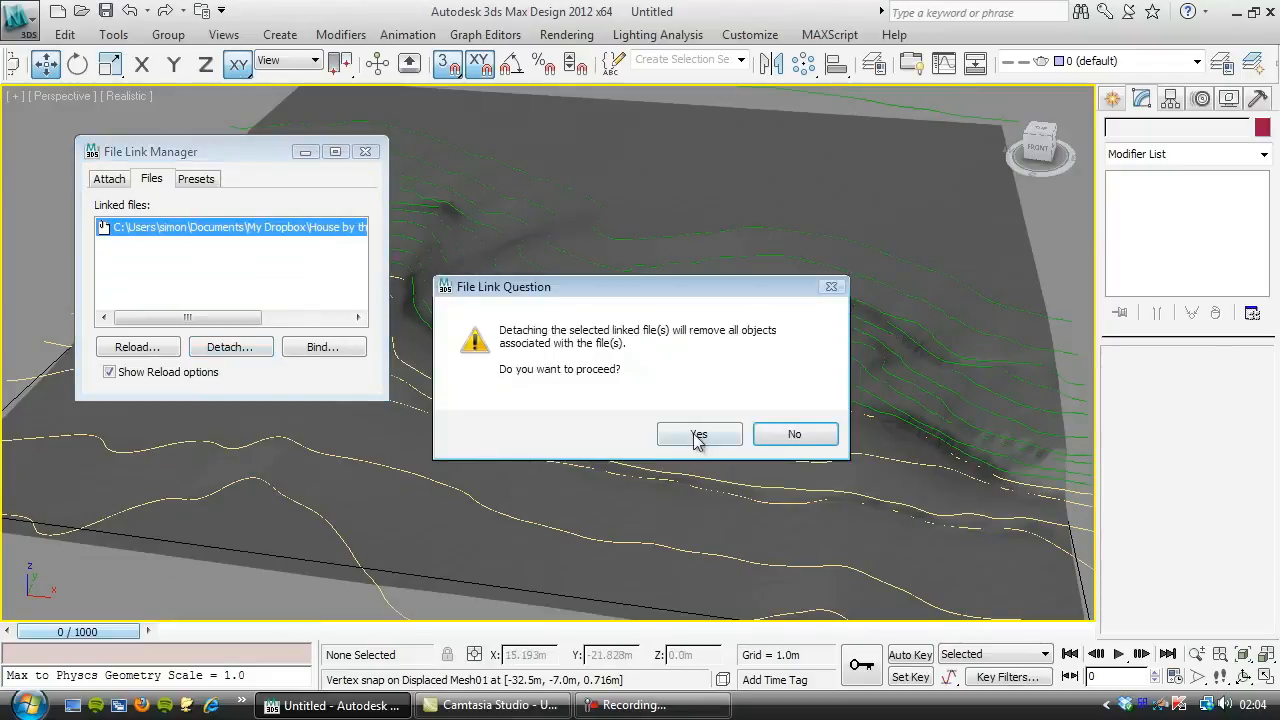
left_click(697, 433)
left_click(365, 151)
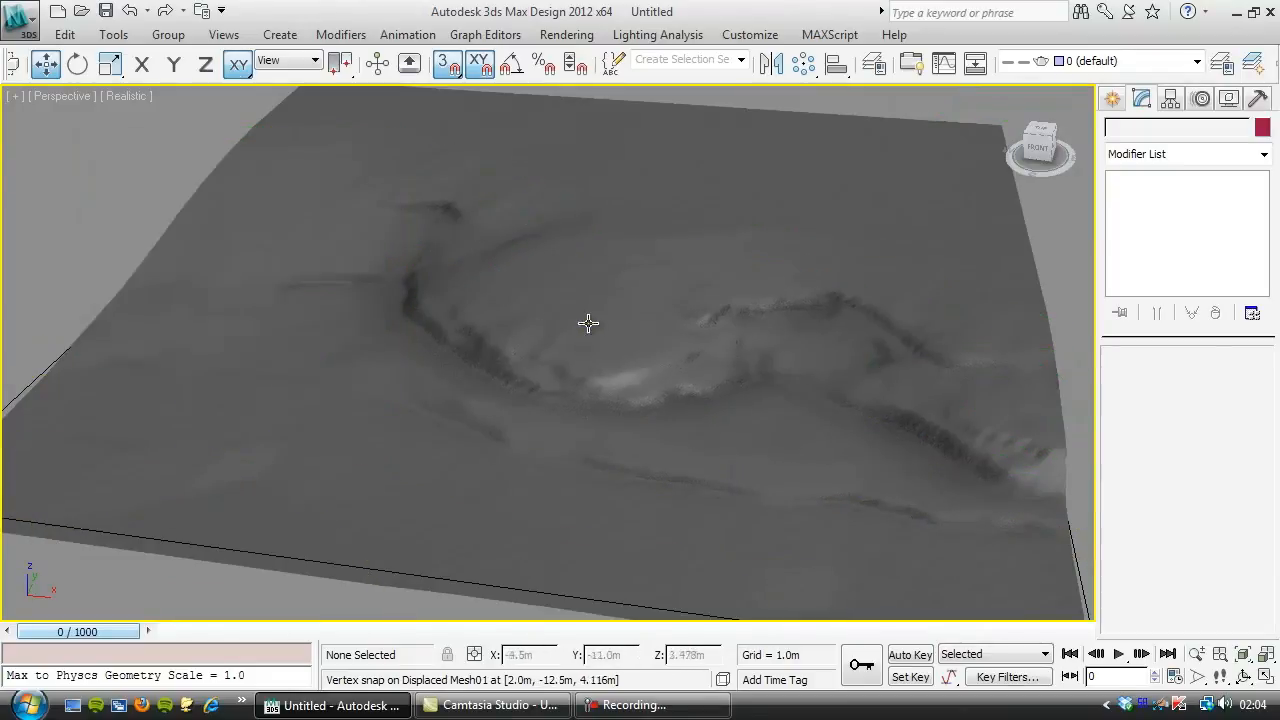
Step: Select the displaced terrain mesh and save the scene as Displacement Scene01 in the House by the Sea folder
middle_click_drag(546, 323, 546, 323, "alt")
left_click(528, 323)
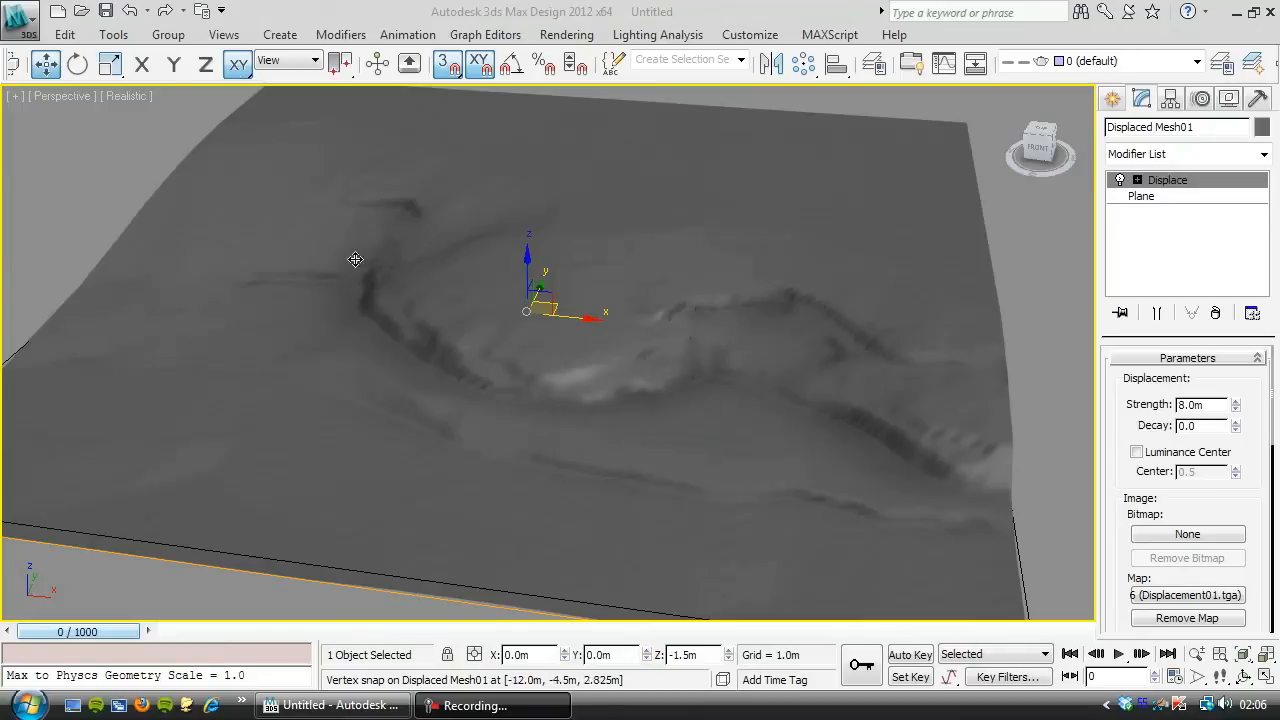
left_click(20, 20)
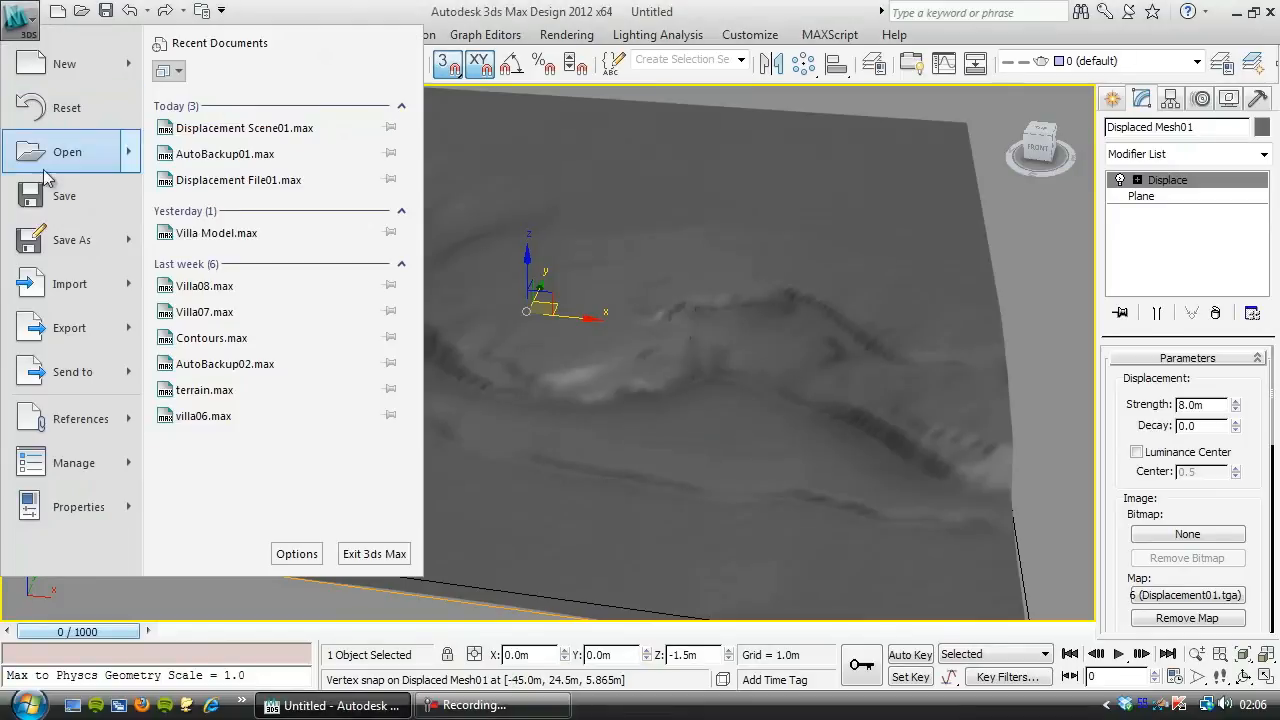
left_click(62, 241)
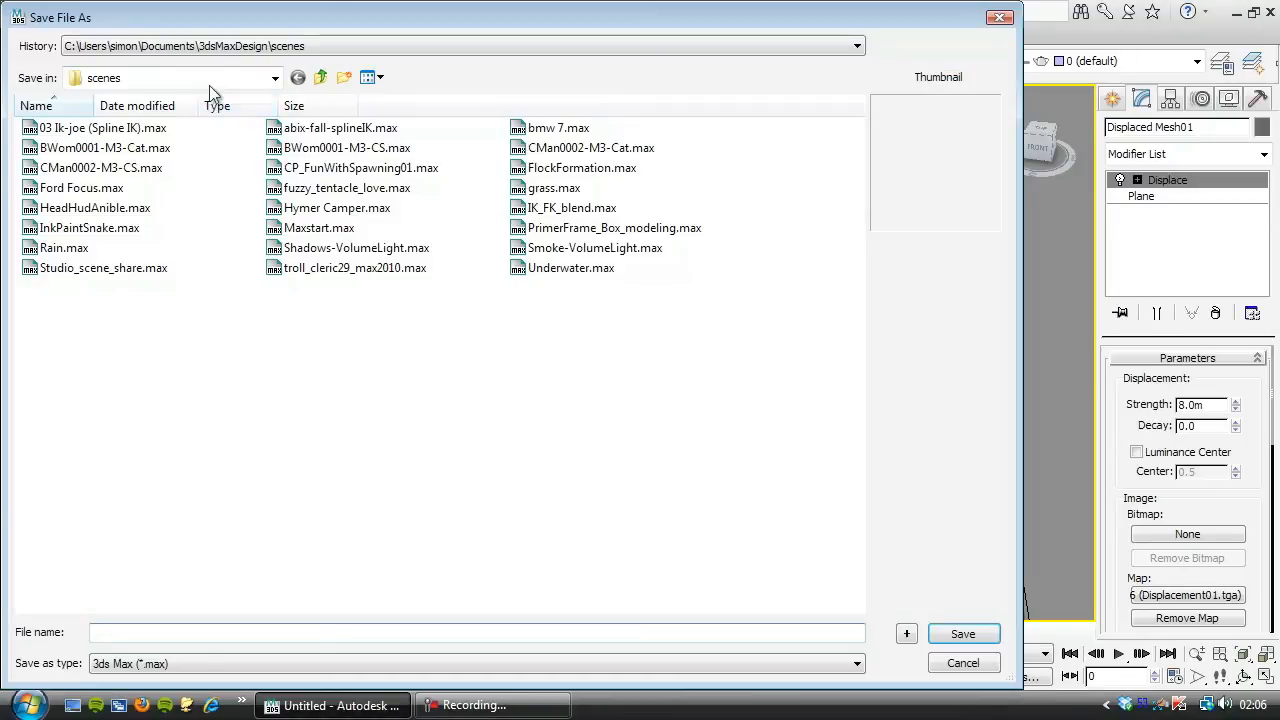
left_click(215, 46)
left_click(215, 78)
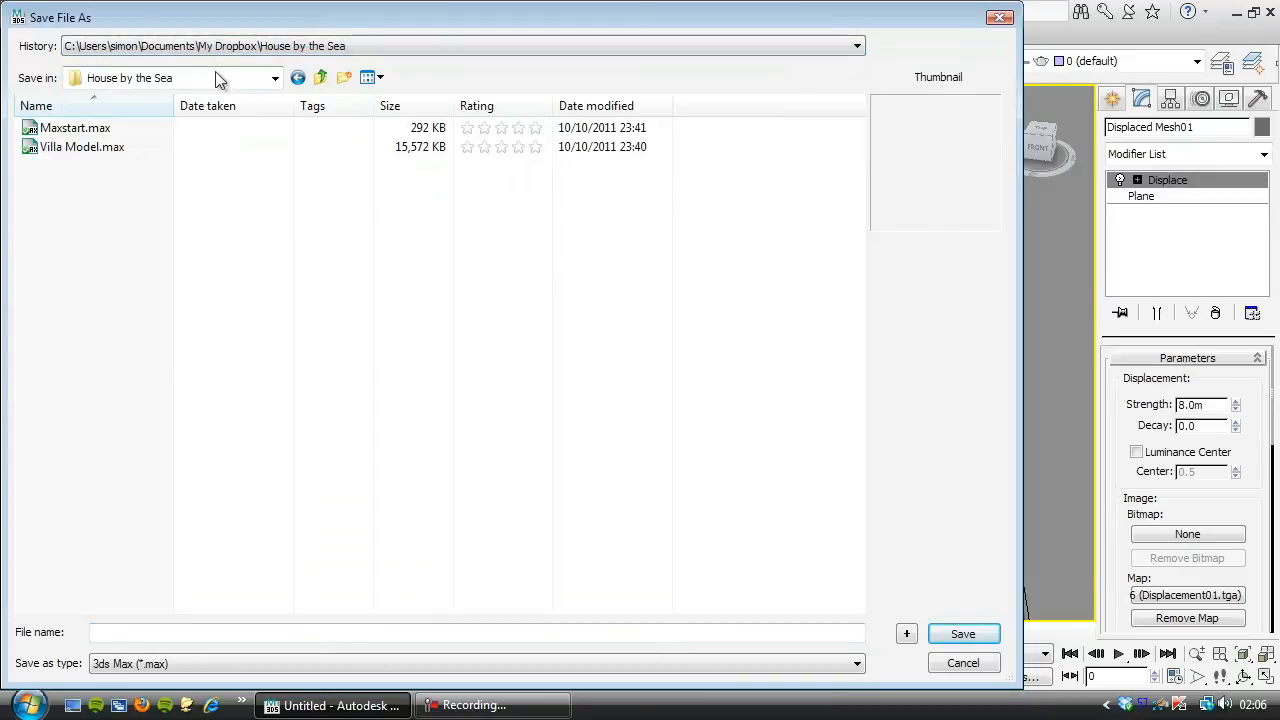
left_click(202, 633)
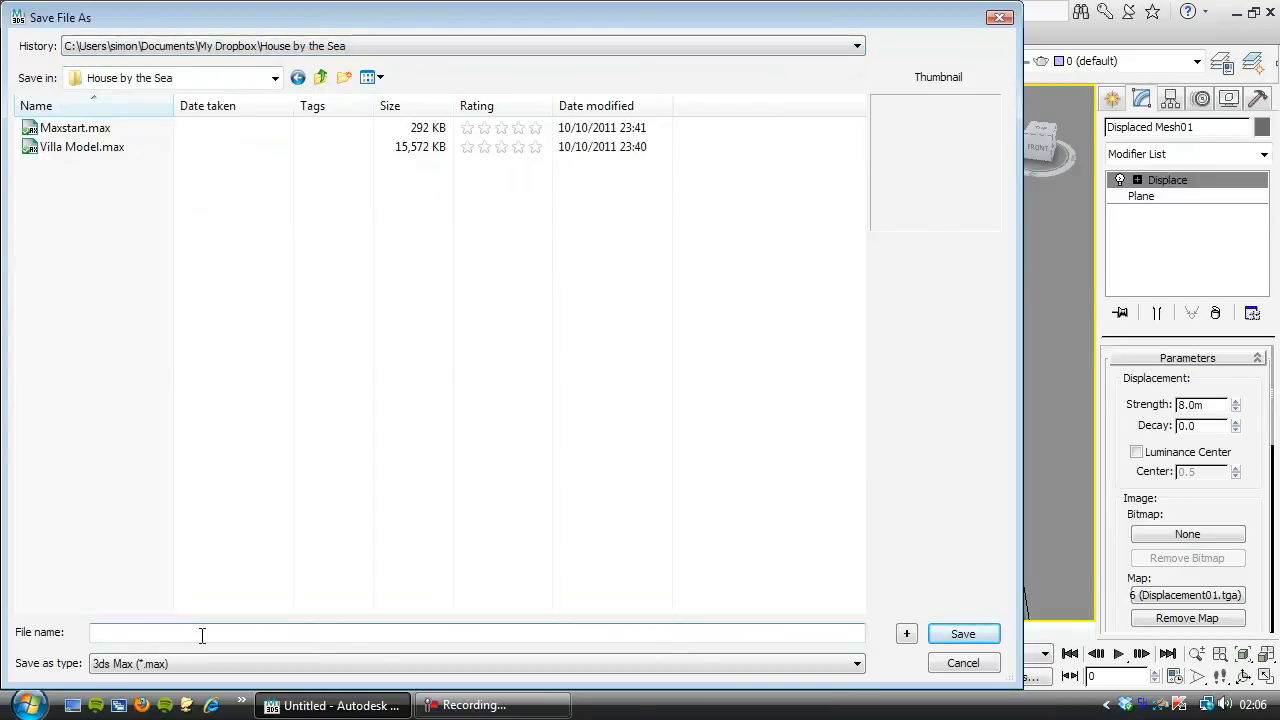
type("Displacement Scene01")
key("Return")
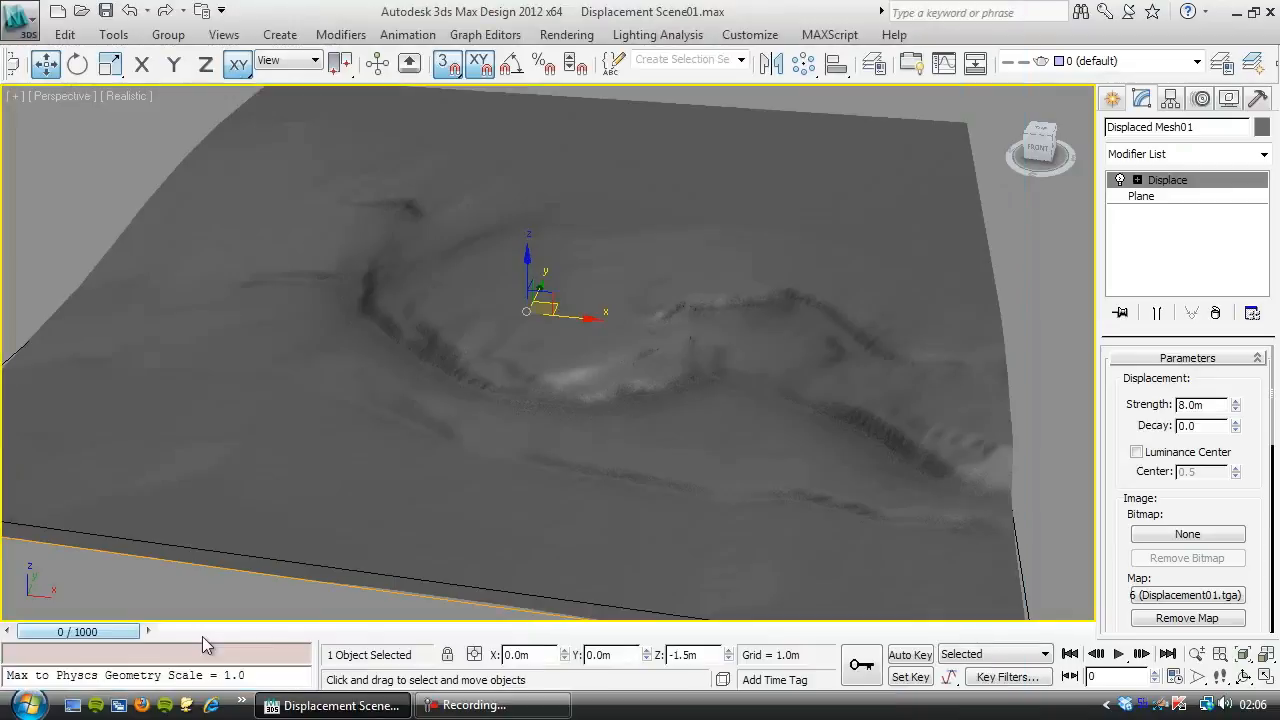